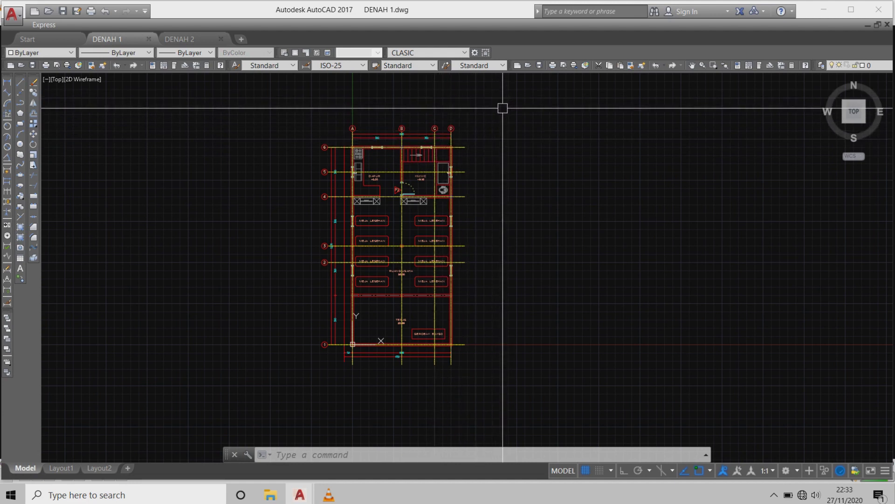
- Zoom and pan the current plan to bring the TERAS area and grid line 1 into view
scroll(418, 117, "up", 2)
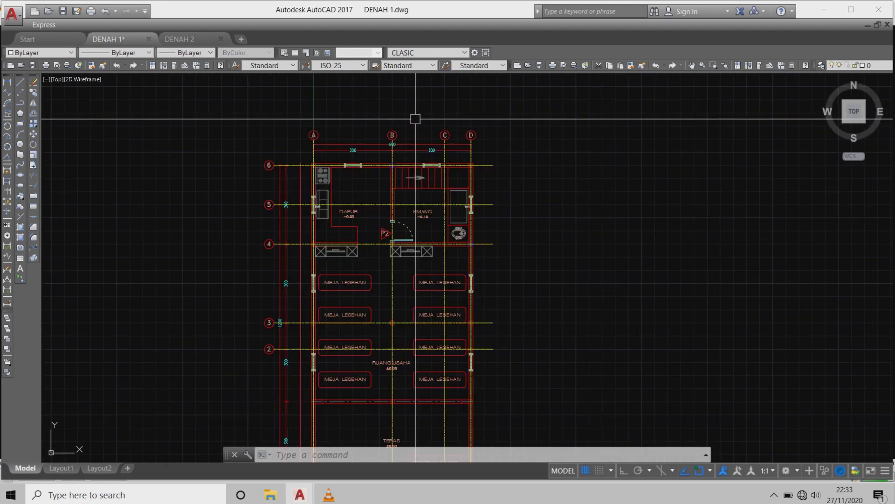
scroll(365, 112, "down", 2)
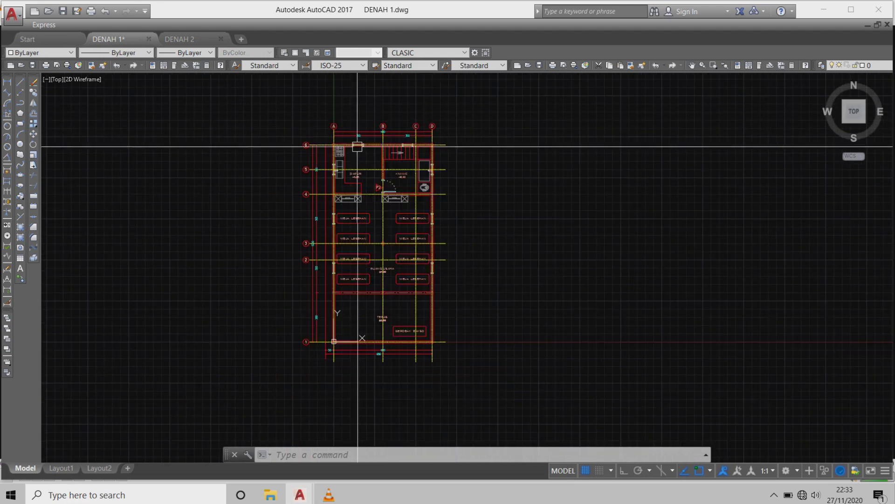
scroll(356, 162, "up", 4)
scroll(357, 163, "down", 4)
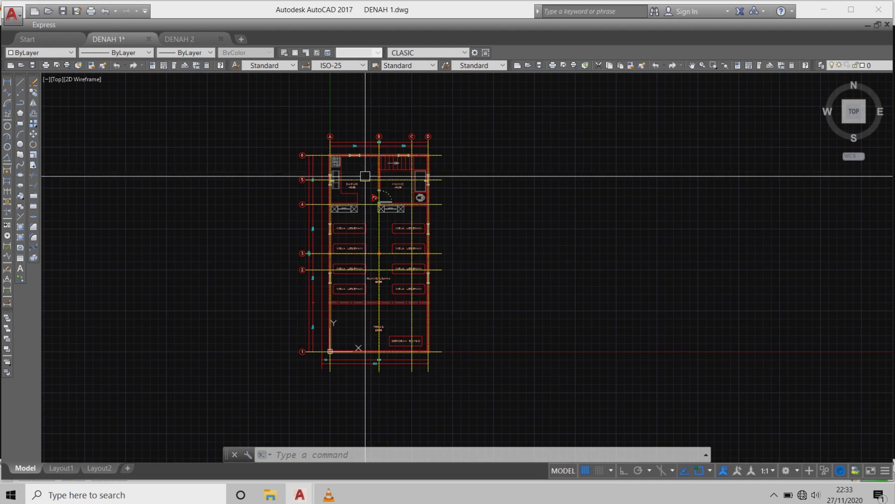
scroll(368, 214, "up", 2)
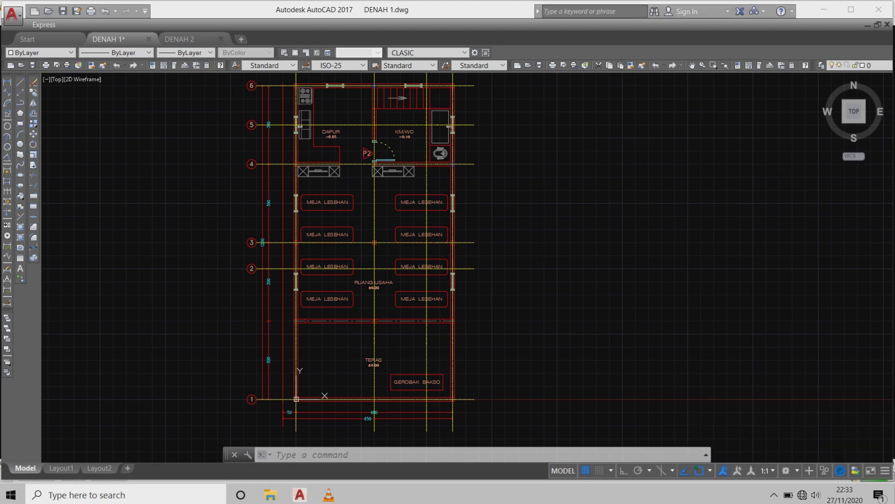
scroll(410, 341, "down", 2)
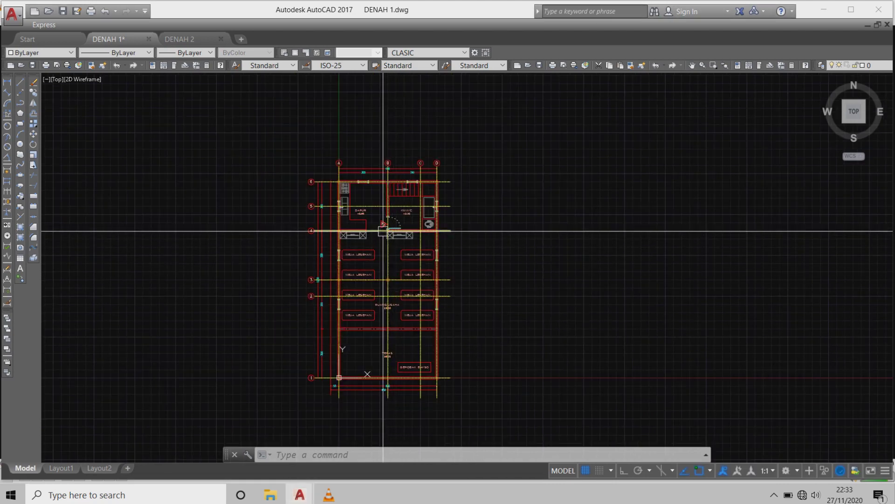
scroll(380, 224, "up", 2)
scroll(366, 211, "up", 2)
scroll(361, 176, "down", 2)
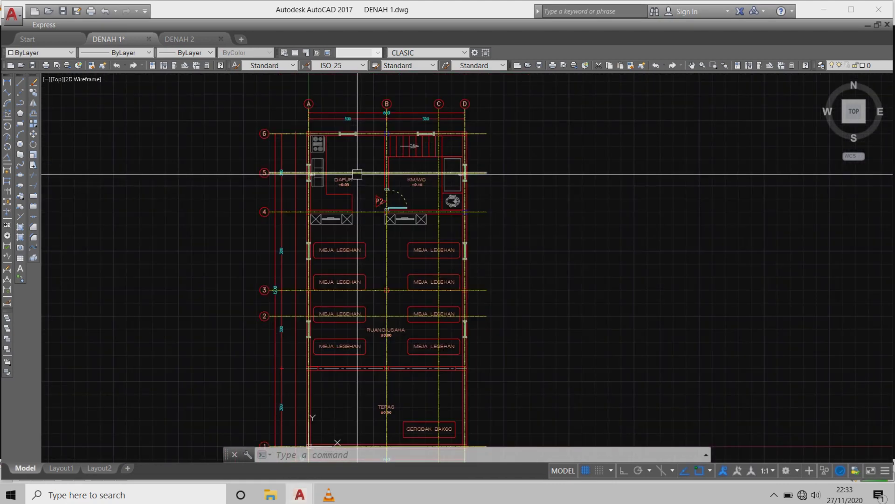
middle_click_drag(369, 294, 369, 231)
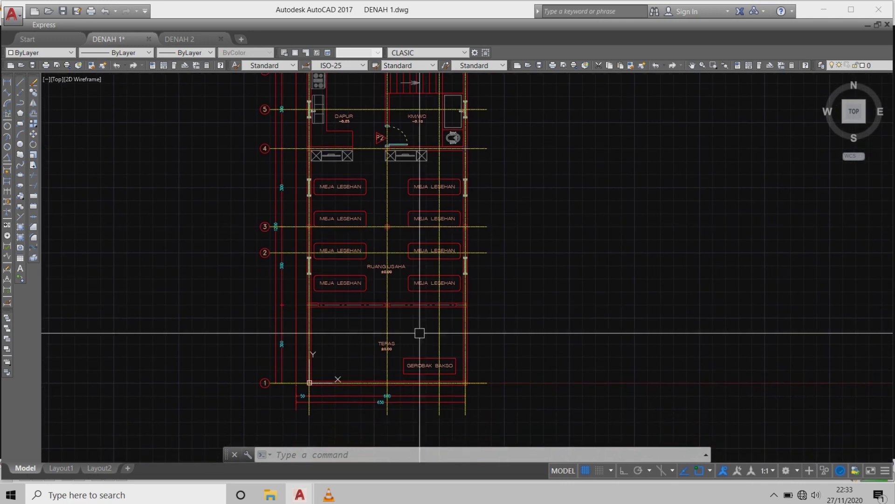
mouse_move(300, 494)
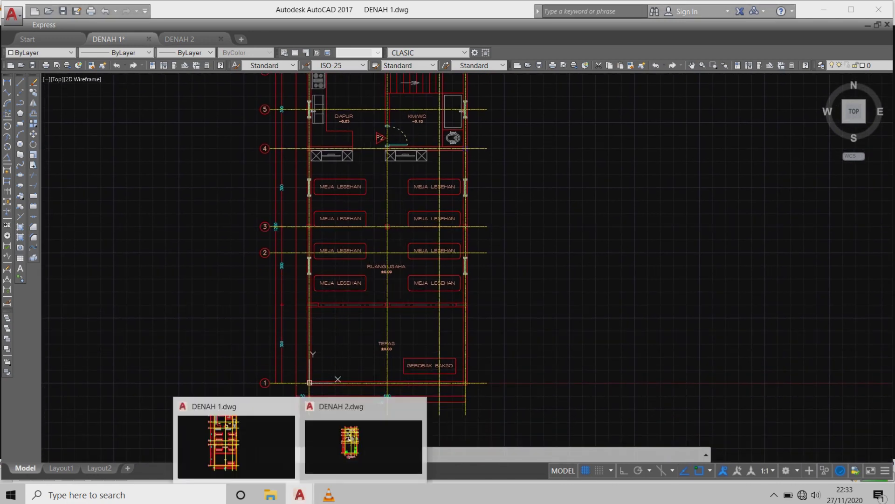
- Switch to DENAH 2.dwg and zoom into the DENAH ATAS plan at the grid A/1 corner
left_click(404, 422)
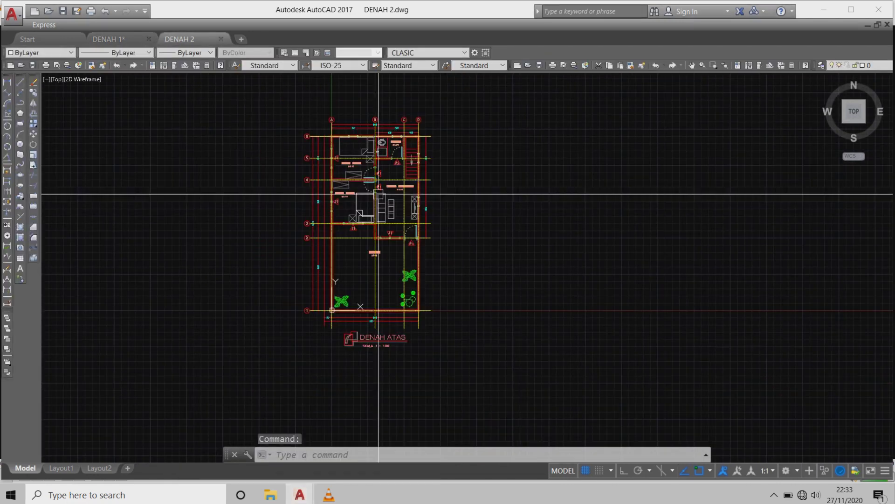
scroll(369, 177, "up", 6)
middle_click_drag(368, 191, 374, 295)
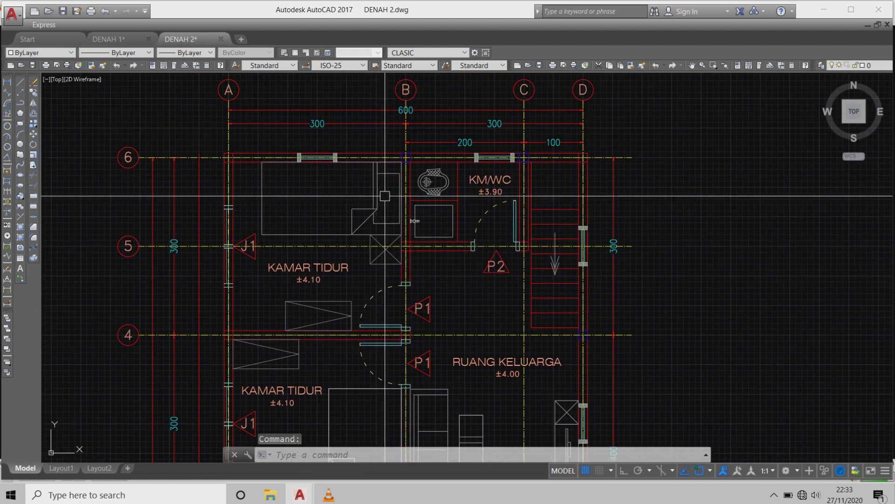
scroll(360, 196, "down", 5)
scroll(358, 321, "up", 2)
scroll(358, 321, "up", 1)
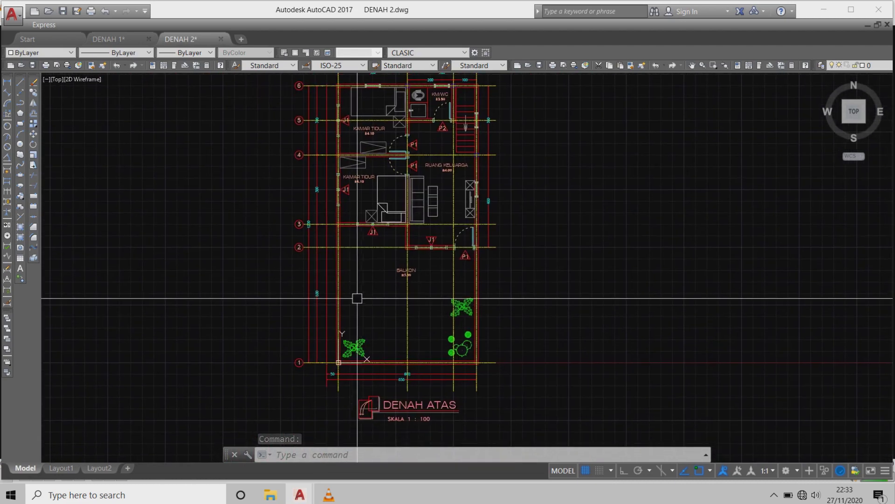
scroll(372, 297, "down", 1)
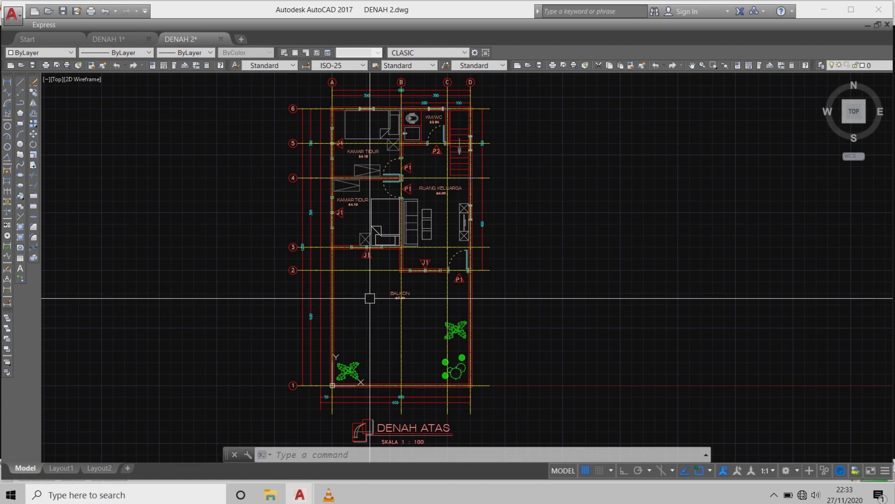
scroll(369, 280, "down", 2)
scroll(346, 152, "up", 3)
scroll(347, 153, "up", 3)
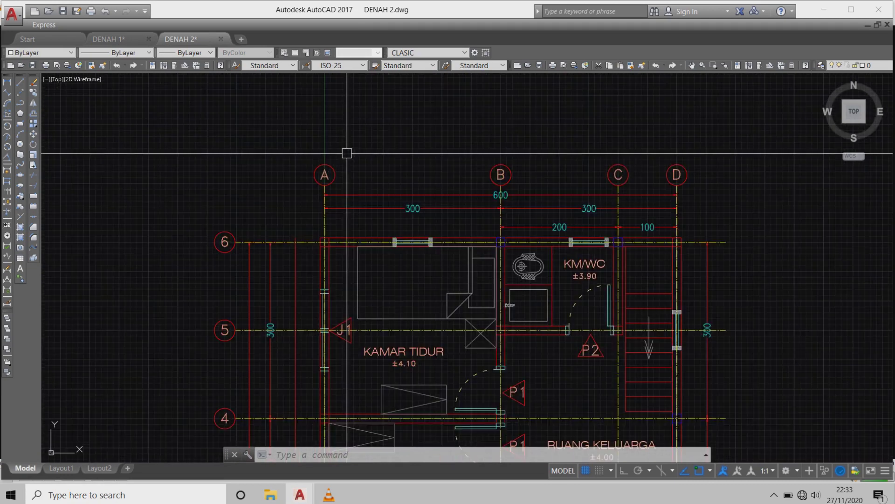
scroll(346, 153, "down", 2)
scroll(344, 160, "down", 4)
scroll(362, 322, "up", 2)
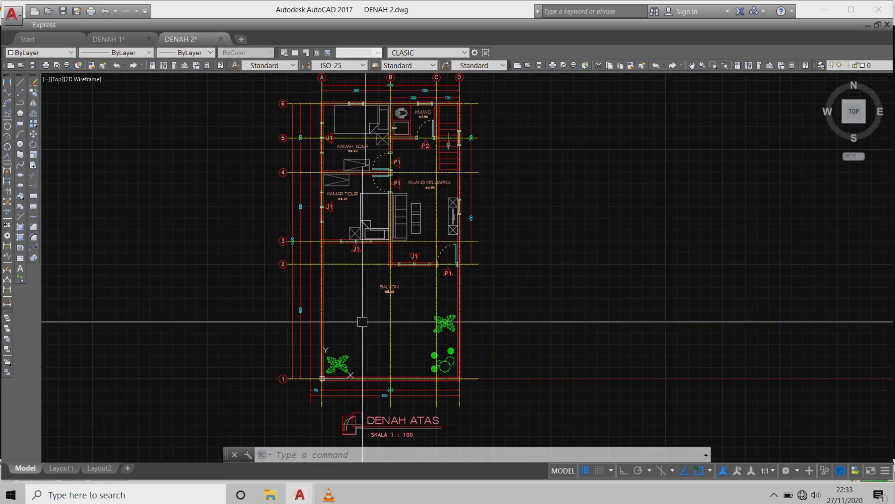
scroll(320, 379, "up", 4)
scroll(329, 326, "up", 3)
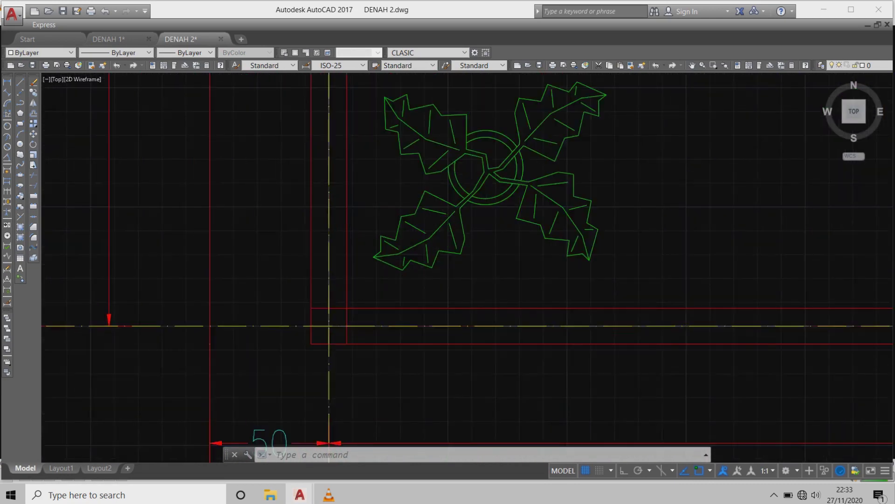
scroll(314, 297, "up", 2)
scroll(313, 299, "up", 1)
type("id")
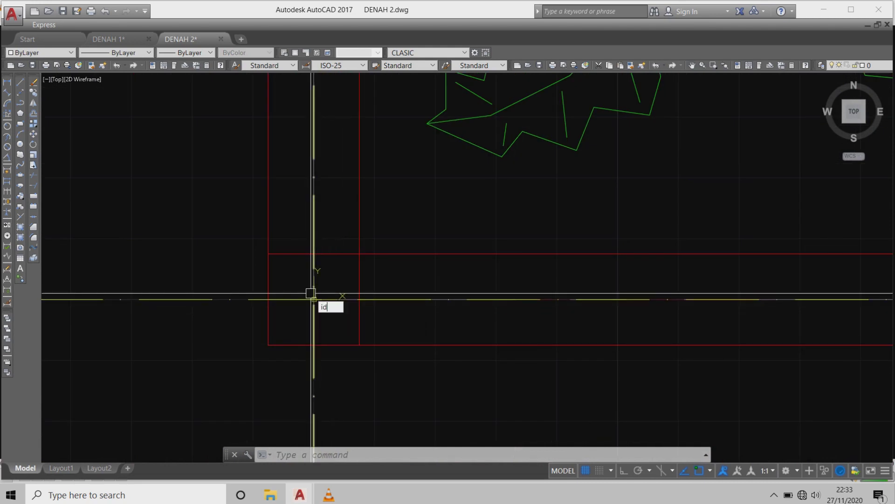
- Use ID on DENAH 2's grid A/1 intersection to read X 0, Y 0, Z 0, then zoom out
key("Return")
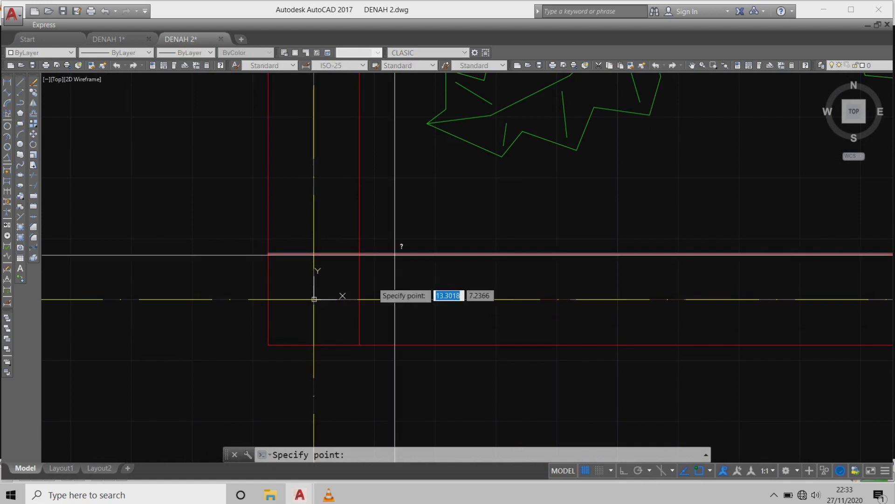
left_click(314, 299)
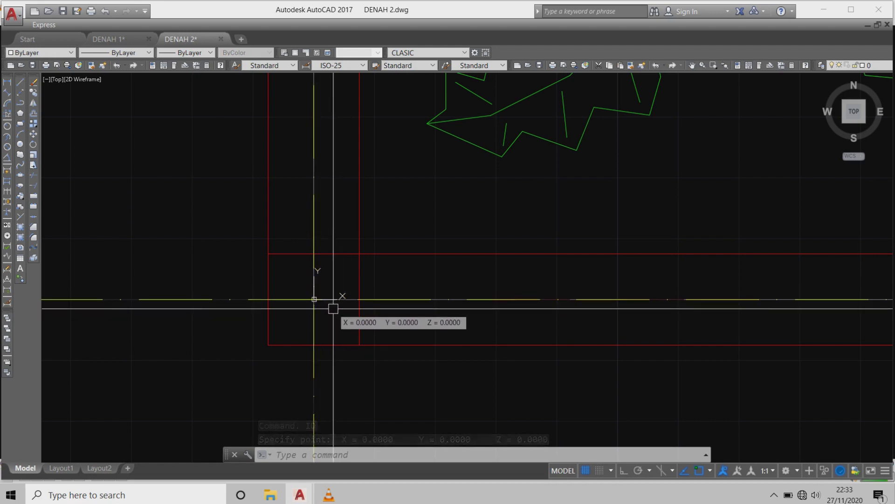
scroll(333, 308, "down", 1)
scroll(360, 265, "down", 4)
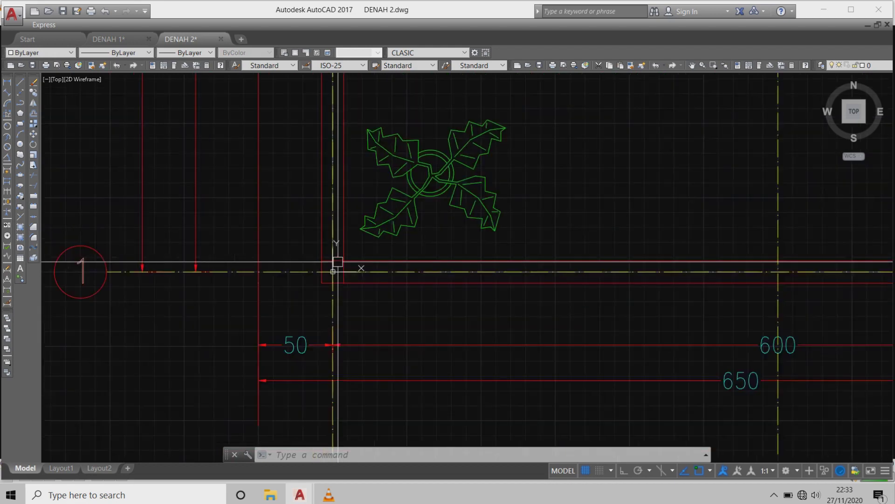
scroll(336, 259, "down", 4)
scroll(374, 196, "down", 3)
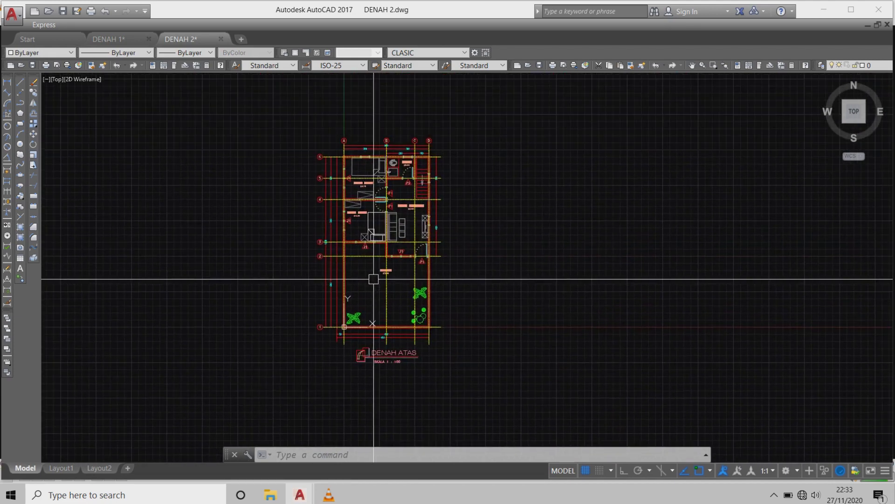
scroll(373, 275, "up", 1)
scroll(373, 299, "up", 1)
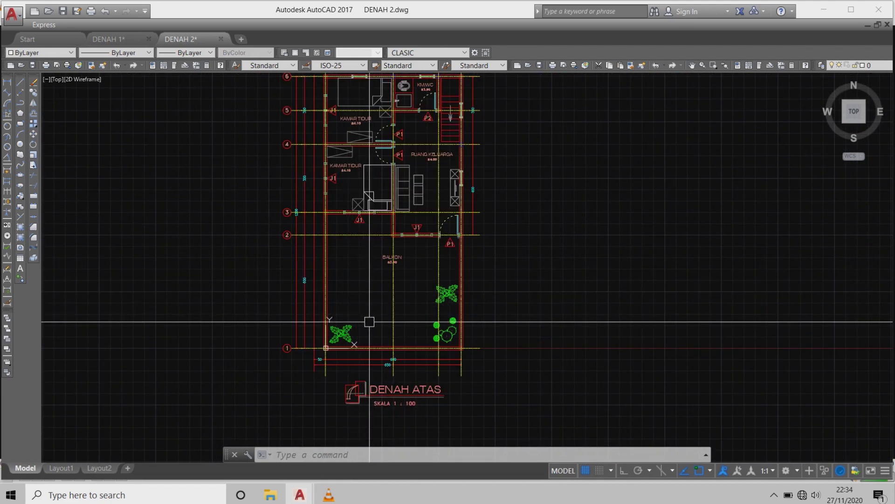
mouse_move(299, 494)
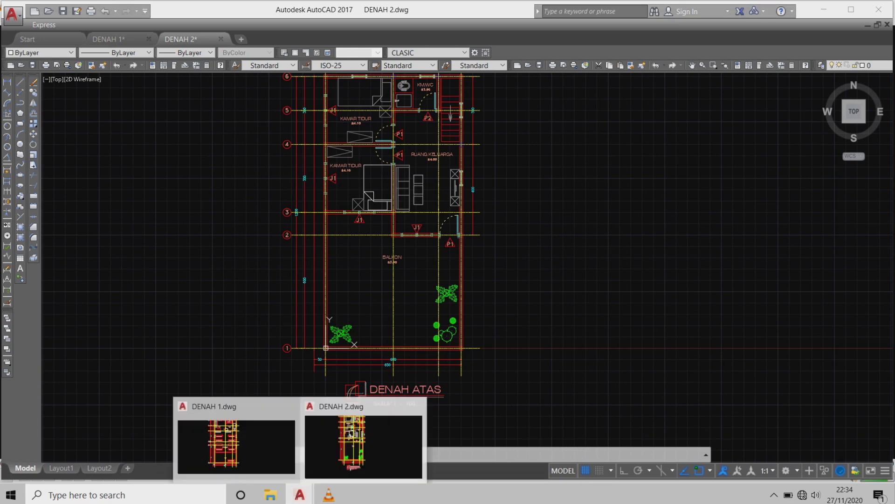
- Switch back to the DENAH 1 drawing and zoom in on the plan
left_click(236, 440)
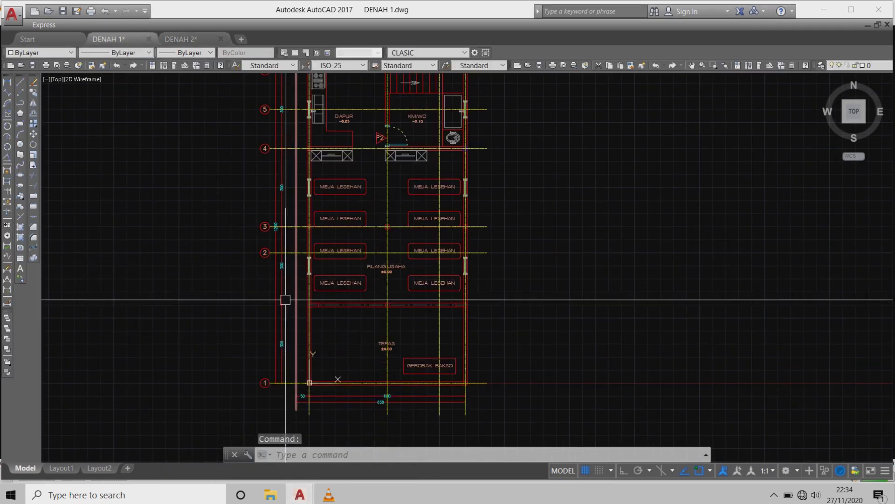
scroll(303, 396, "up", 3)
scroll(332, 340, "up", 2)
scroll(359, 312, "up", 1)
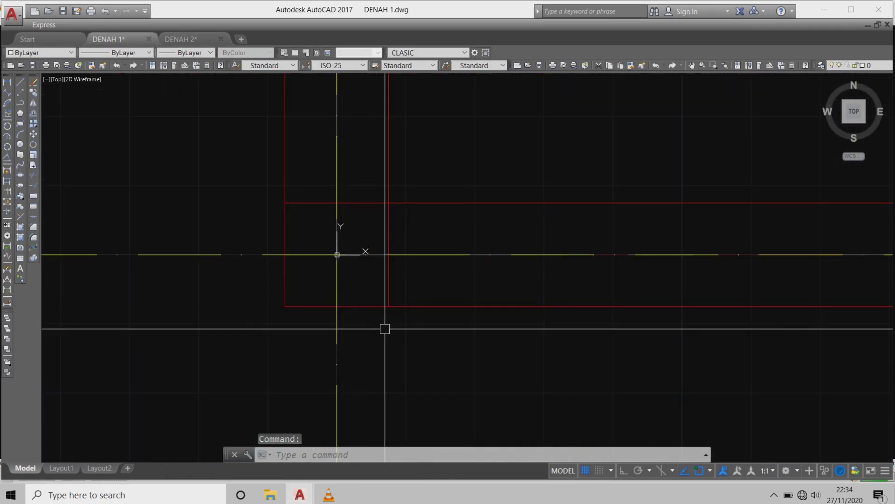
- Use ID on DENAH 1's grid A/1 intersection to confirm X 0, Y 0, Z 0, then view the whole plan
type("id")
key("Return")
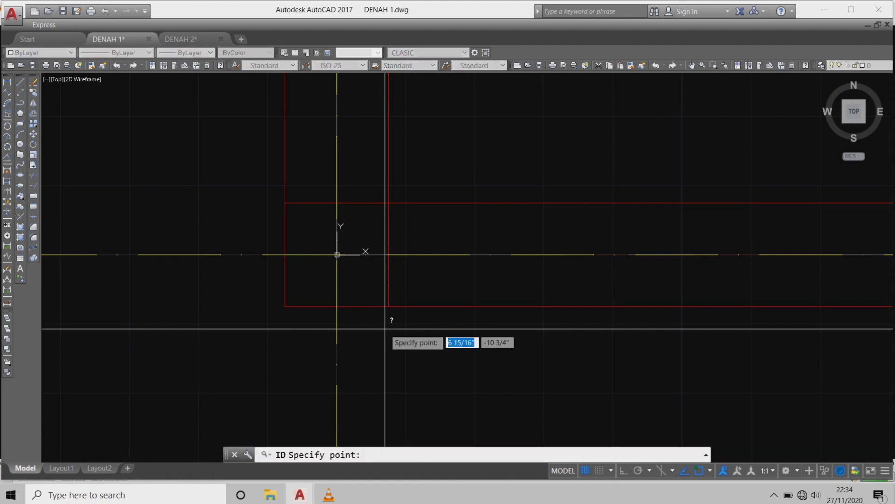
left_click(337, 255)
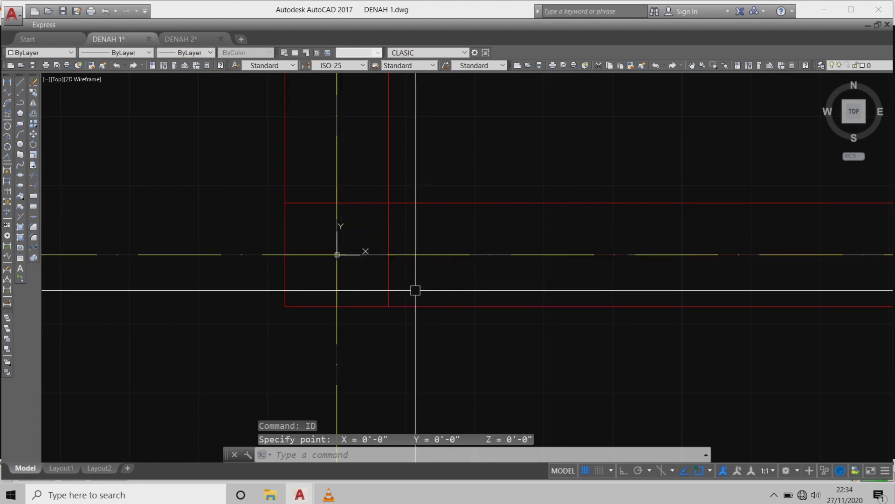
scroll(321, 293, "down", 3)
scroll(322, 293, "down", 5)
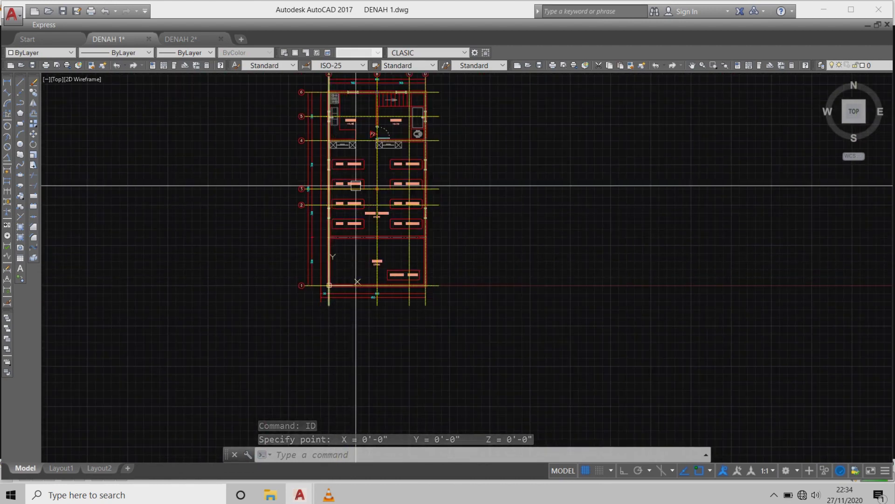
middle_click_drag(356, 184, 339, 224)
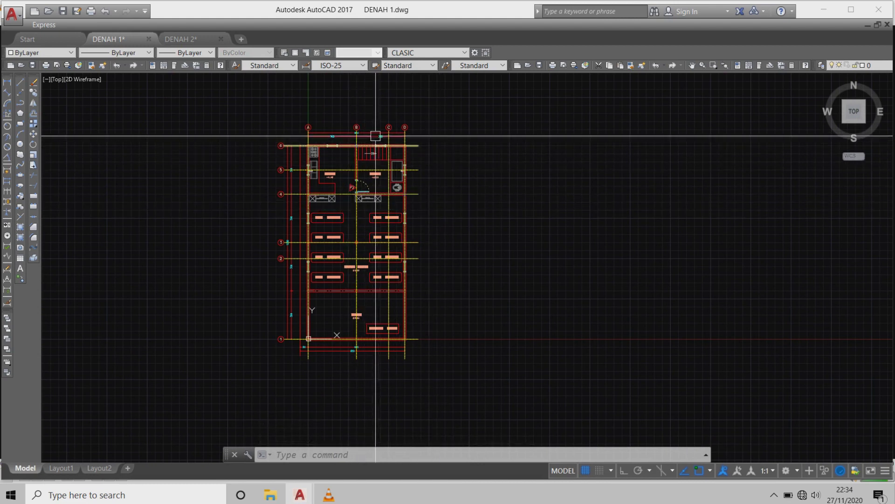
scroll(295, 151, "up", 2)
scroll(290, 149, "down", 2)
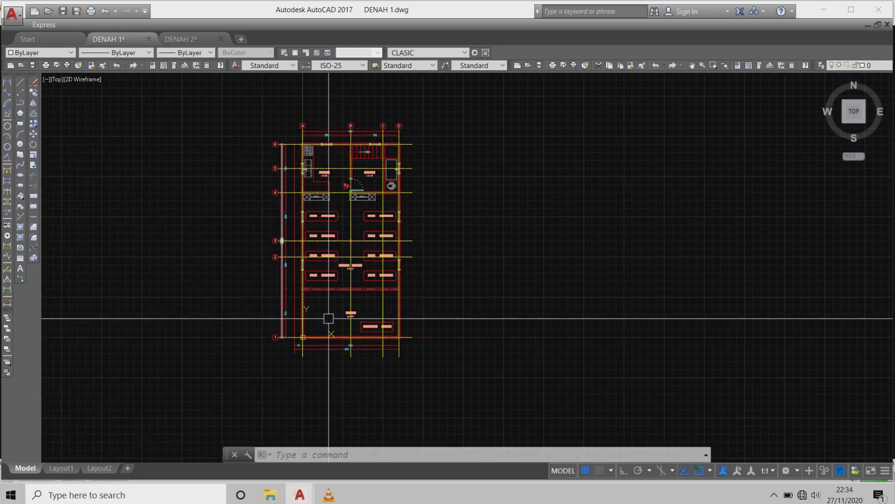
- Open POTONGAN.dwg from BELAJAR REVIT, frame its two sections, then minimize AutoCAD
left_click(271, 495)
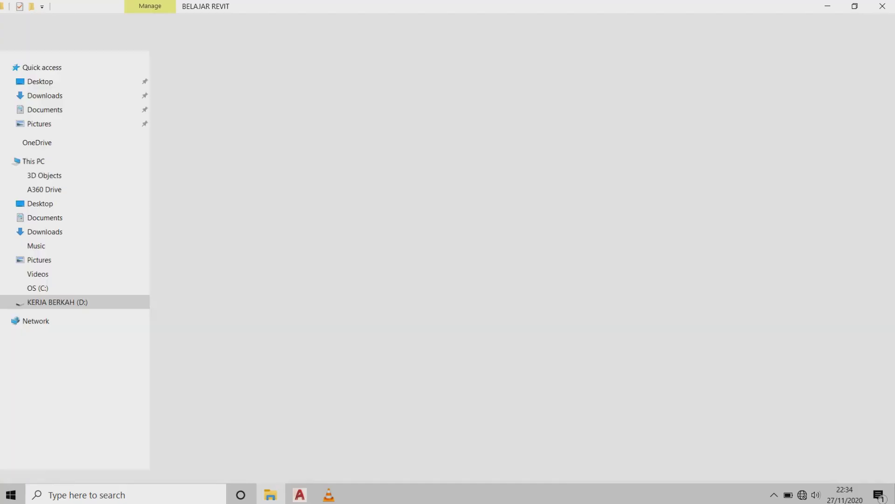
double_click(192, 203)
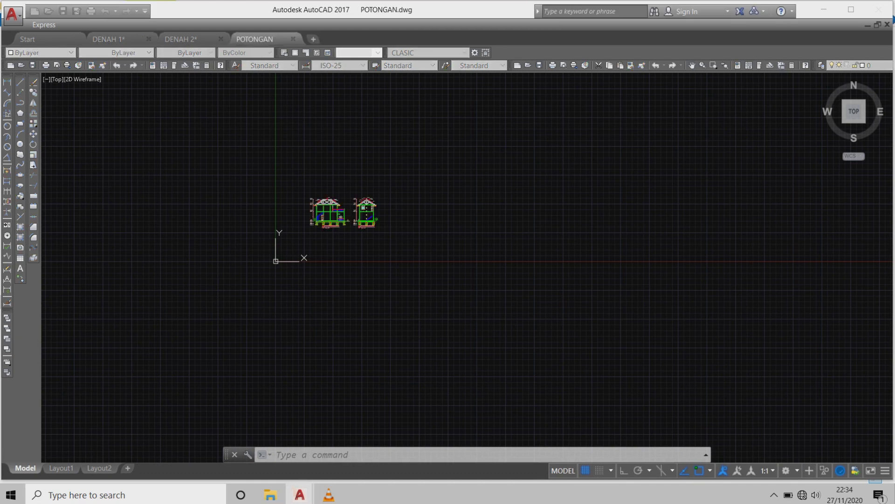
scroll(309, 219, "up", 2)
scroll(330, 196, "up", 3)
scroll(350, 195, "up", 3)
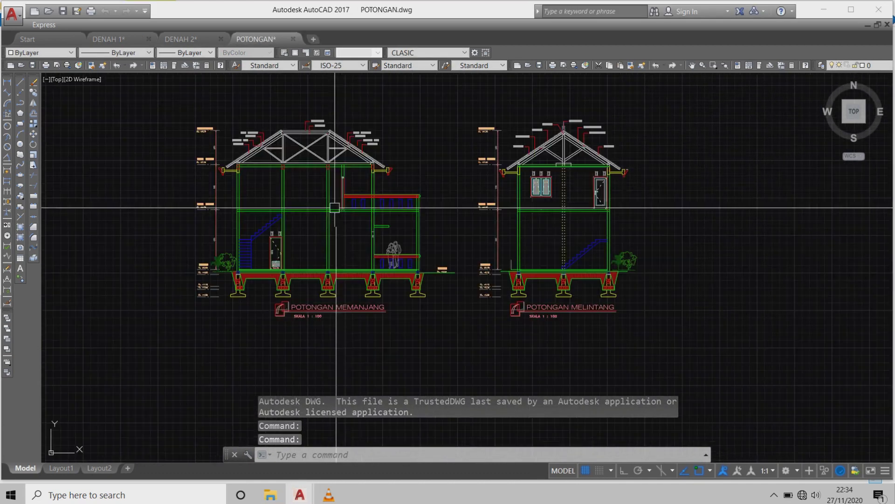
scroll(370, 194, "up", 2)
middle_click_drag(370, 194, 345, 231)
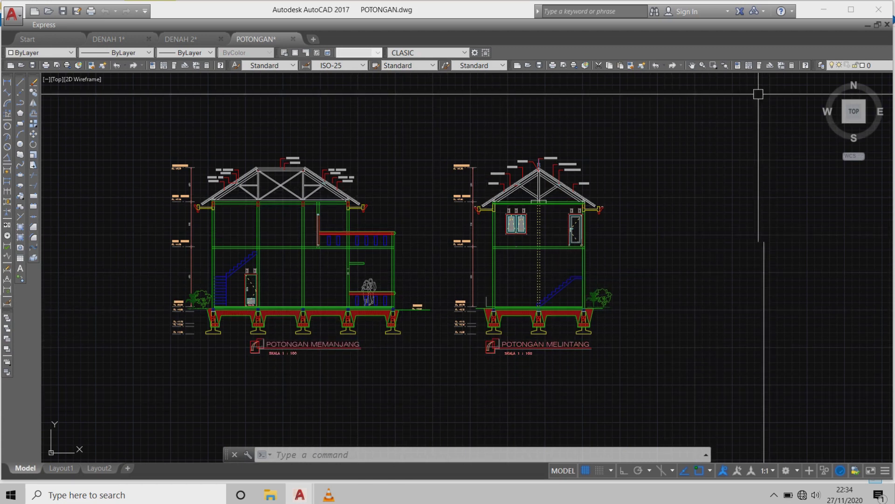
left_click(824, 9)
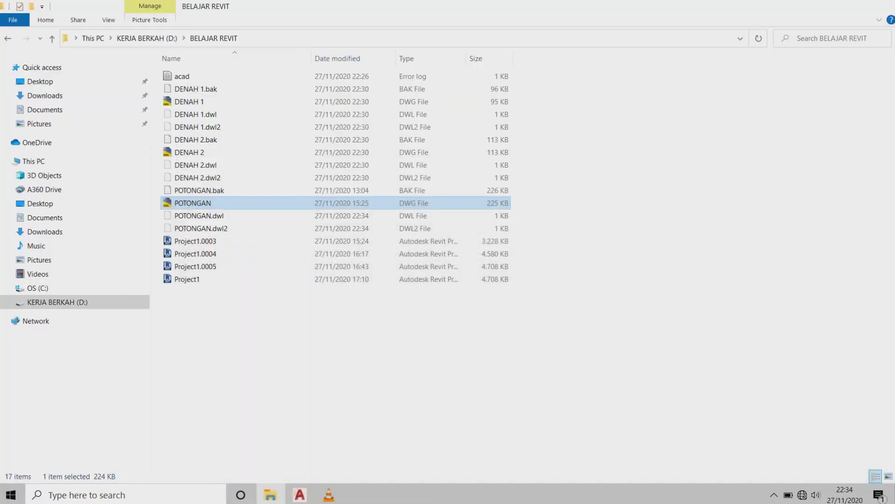
- Minimize File Explorer and the remaining window, then launch Revit 2019 from the desktop shortcut
left_click(329, 494)
left_click(828, 6)
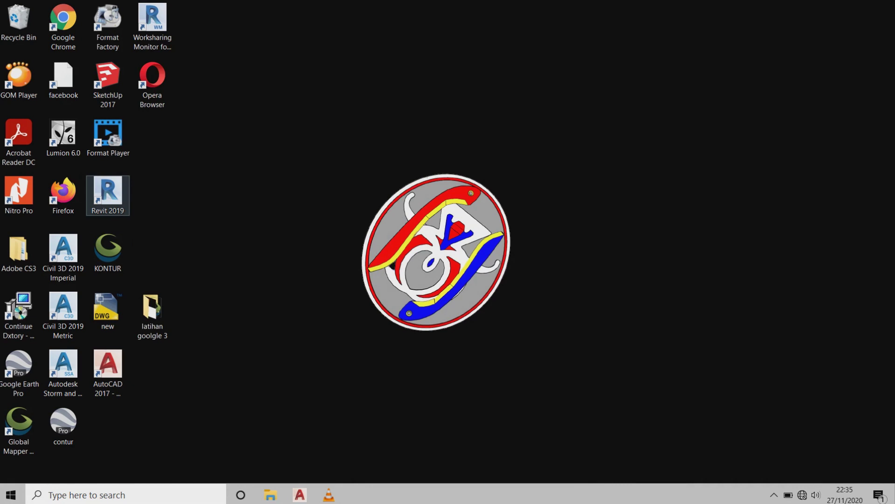
left_click(107, 195)
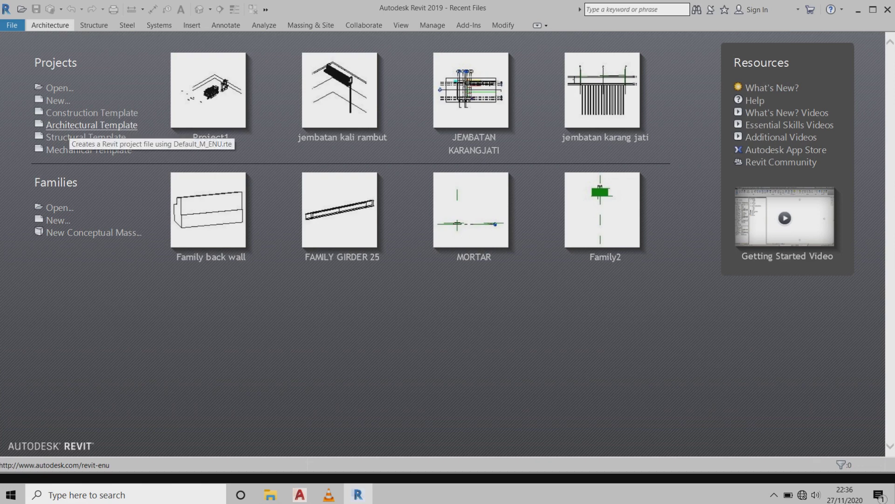
- Create a new project from the Architectural Template on the Revit start page
left_click(92, 125)
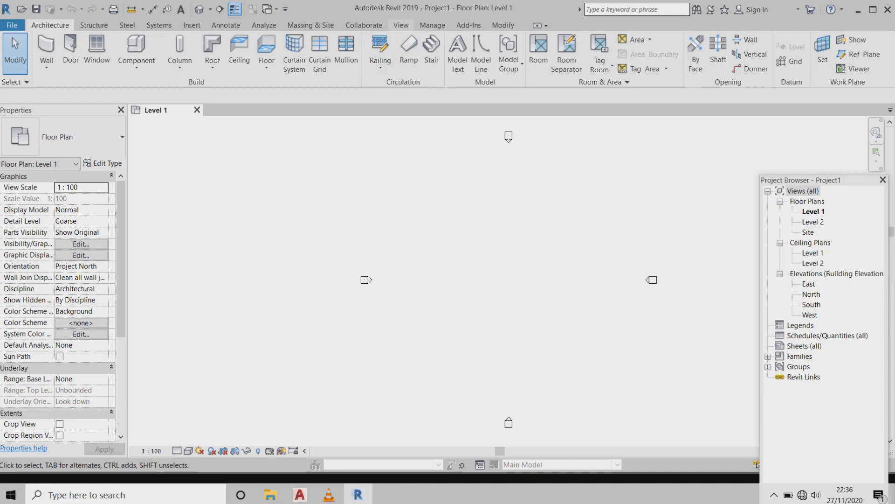
left_click(401, 24)
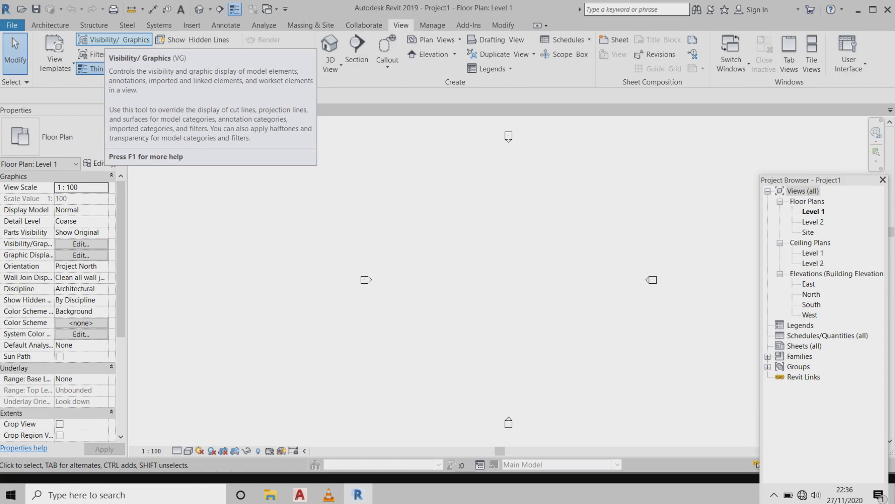
left_click(114, 40)
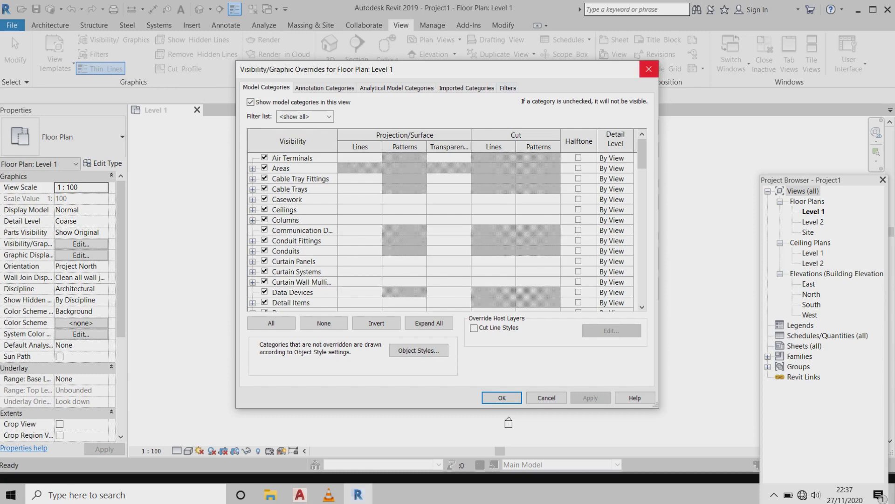
left_click(649, 69)
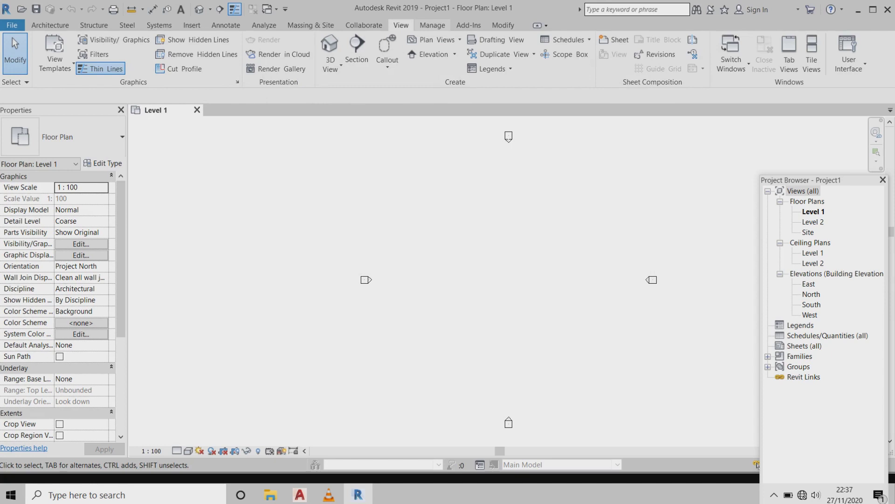
left_click(432, 25)
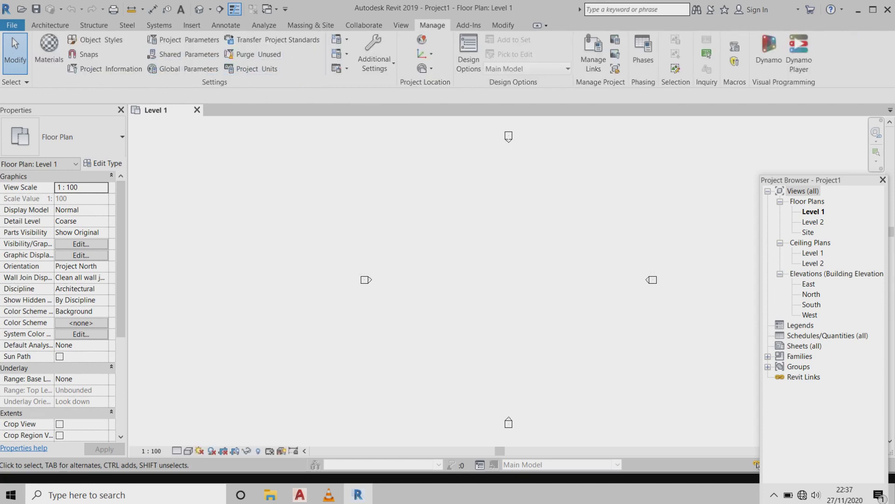
- Dismiss the canvas shortcut menu and switch from the Architecture tab to the Insert tab
right_click(405, 210)
key("Escape")
left_click(50, 25)
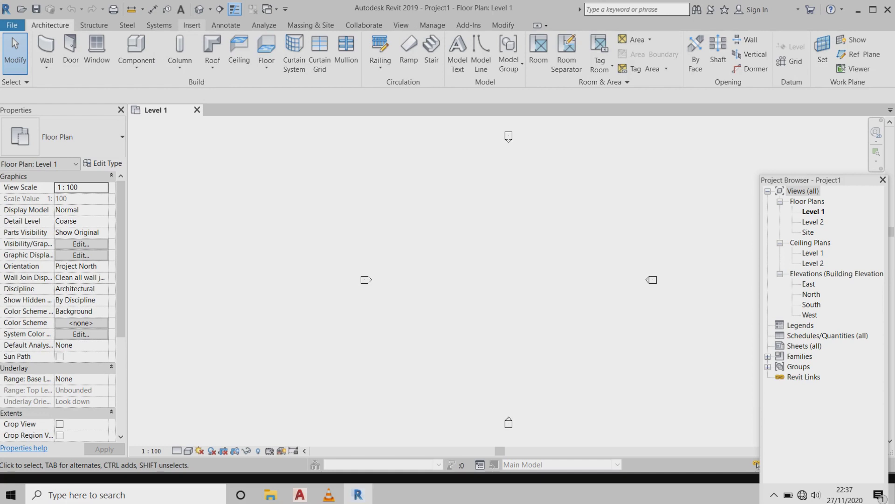
left_click(191, 25)
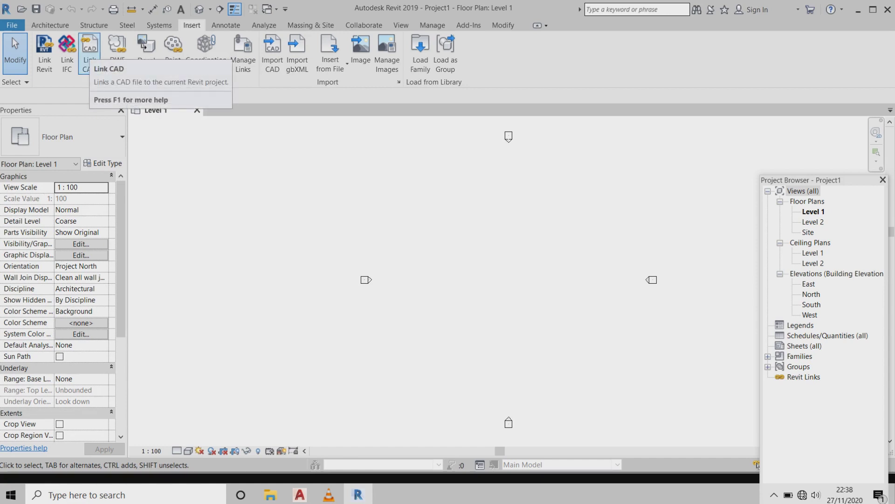
- Start Link CAD and select DENAH 1.dwg in D:\BELAJAR REVIT
left_click(89, 55)
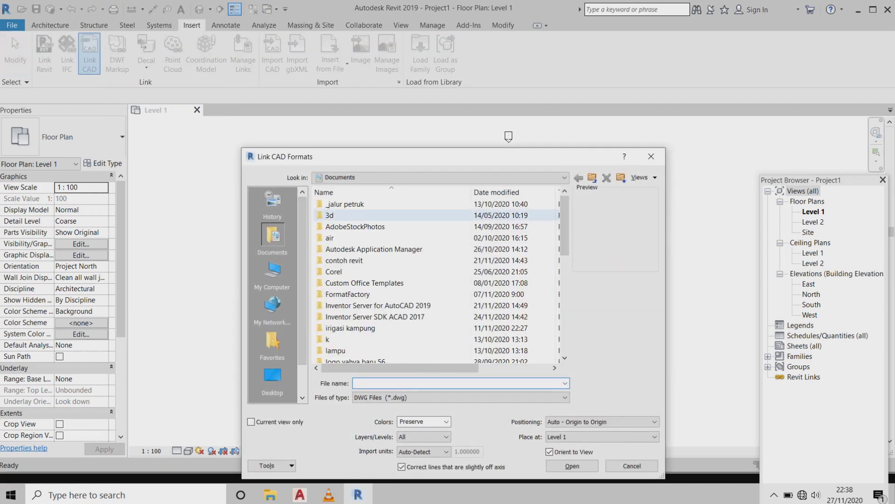
left_click(439, 177)
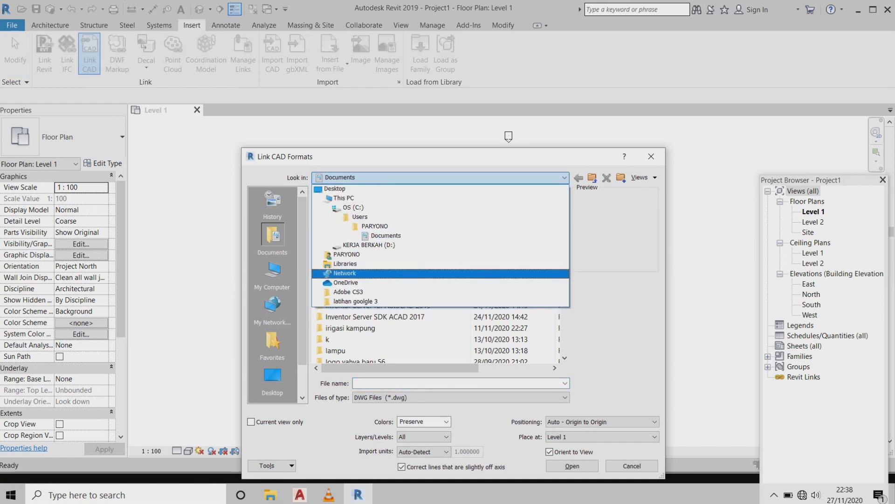
left_click(368, 245)
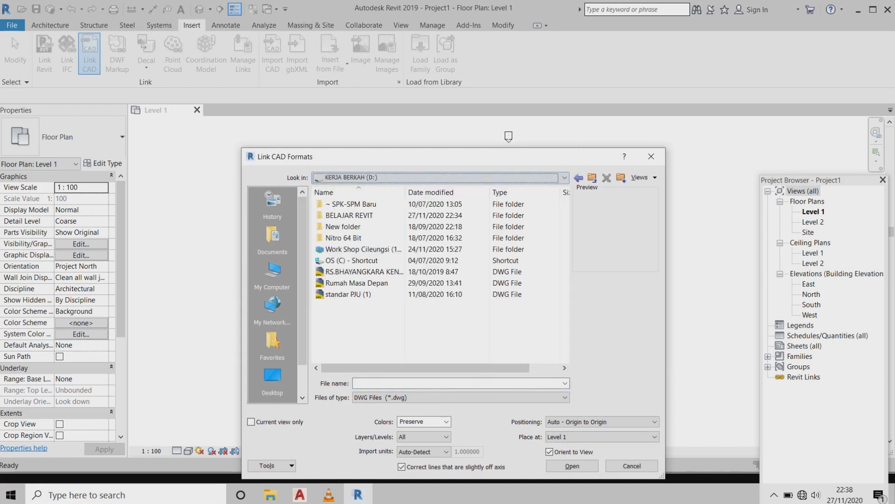
double_click(348, 215)
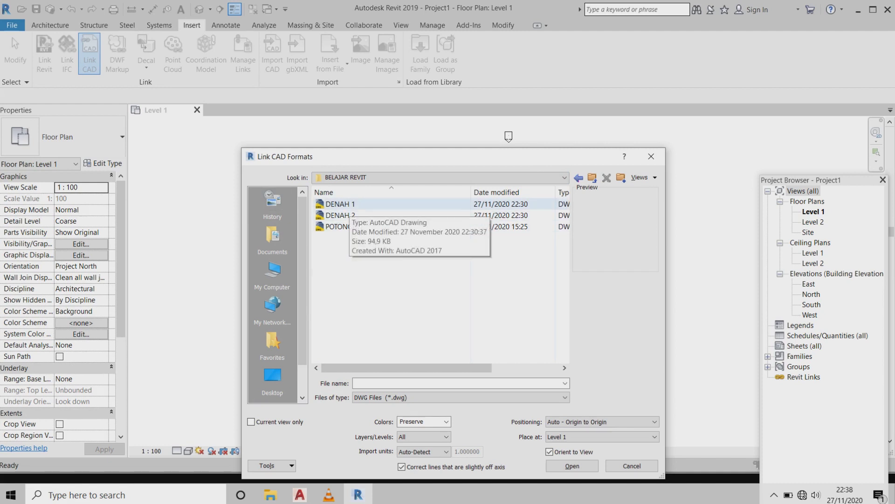
left_click(343, 203)
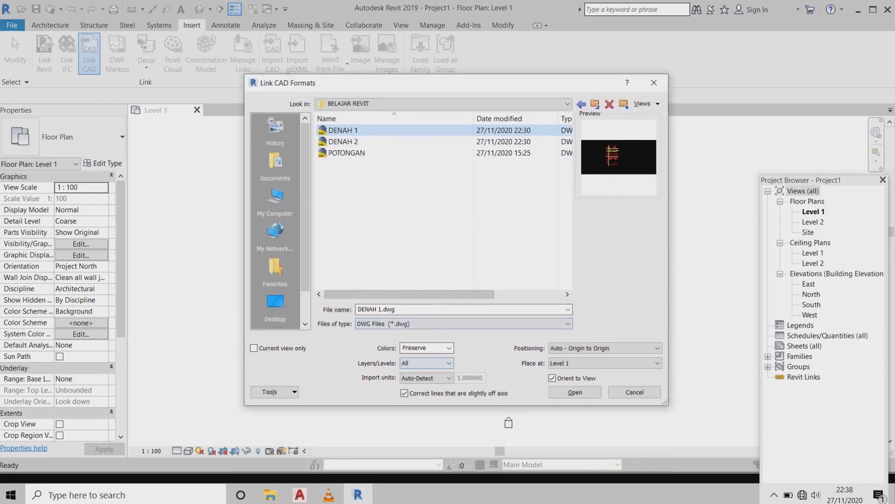
- Link it in Black and White with all layers, Auto-Detect units, Auto - Origin to Origin
left_click(448, 348)
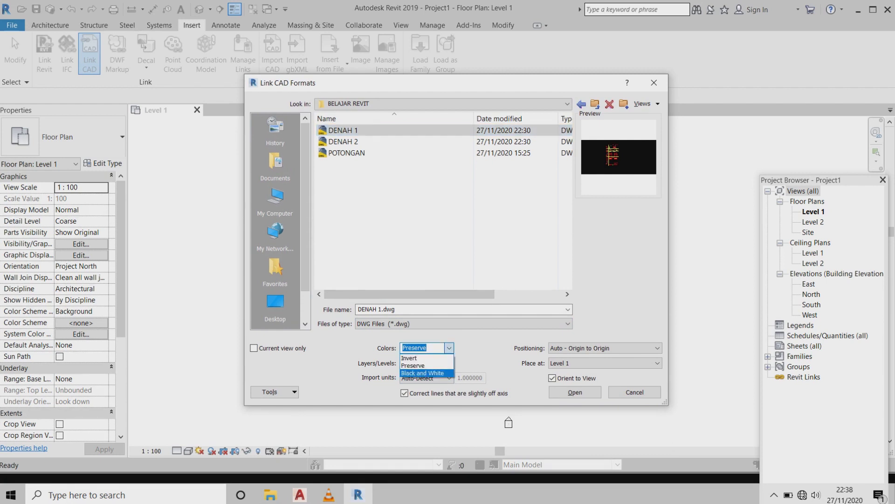
left_click(422, 373)
left_click(449, 363)
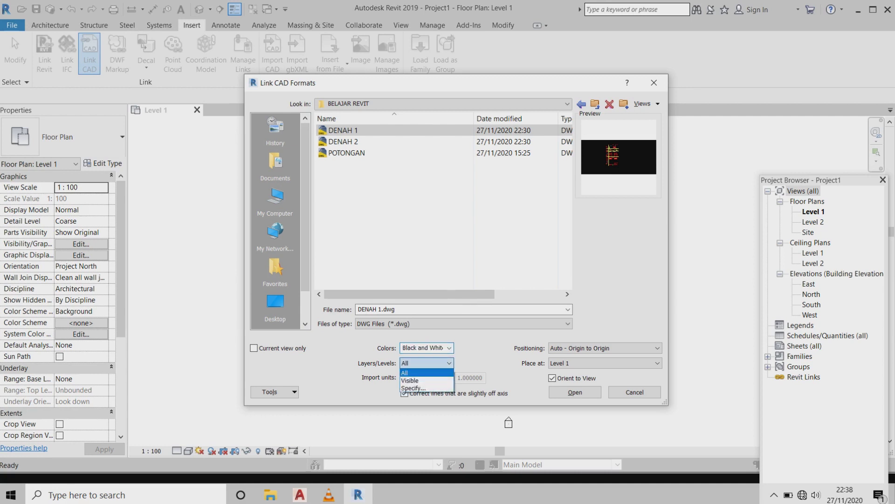
left_click(422, 373)
left_click(427, 378)
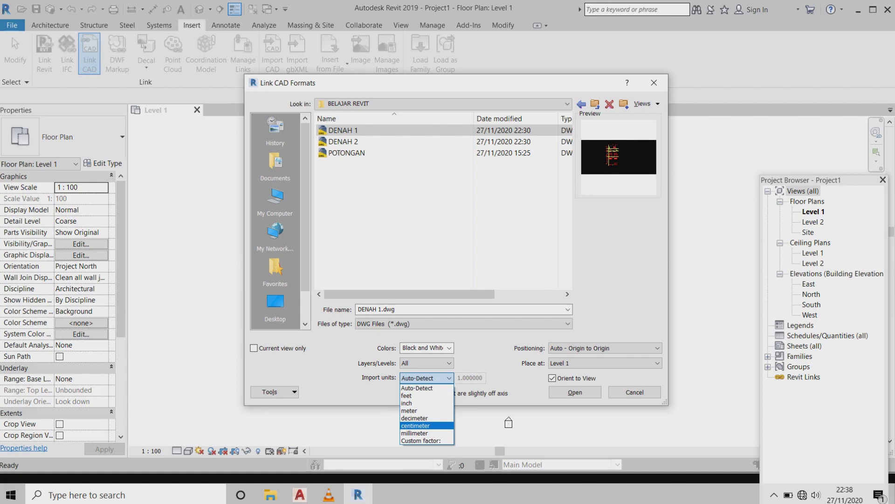
key("Escape")
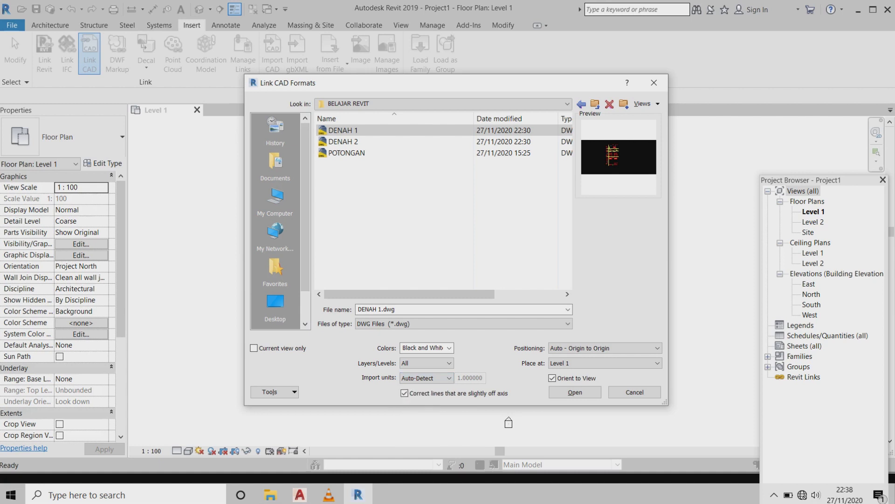
key("Tab")
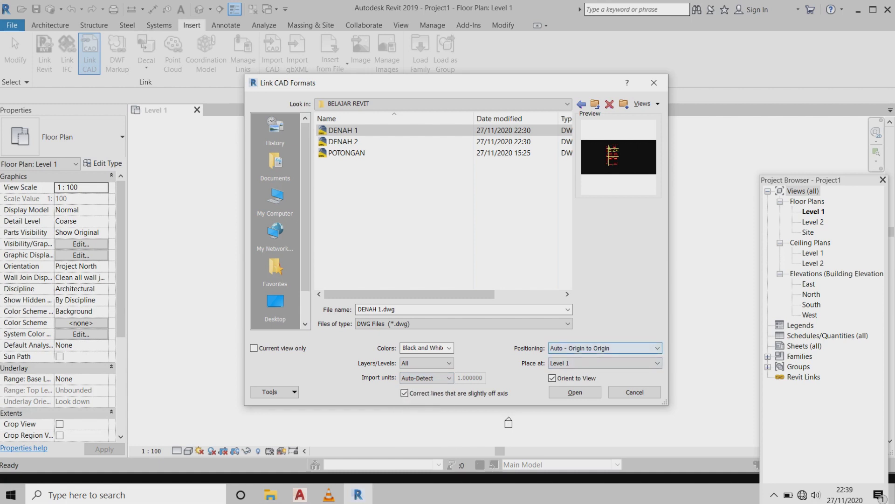
key("alt+Down")
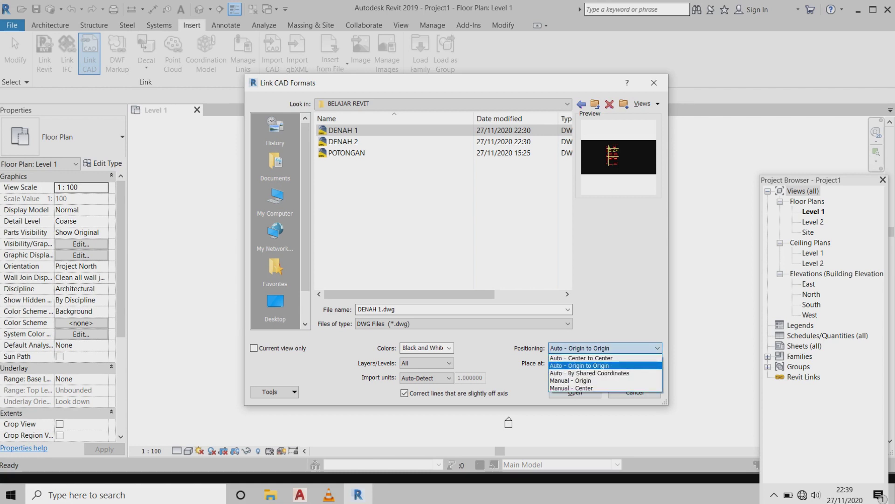
key("Escape")
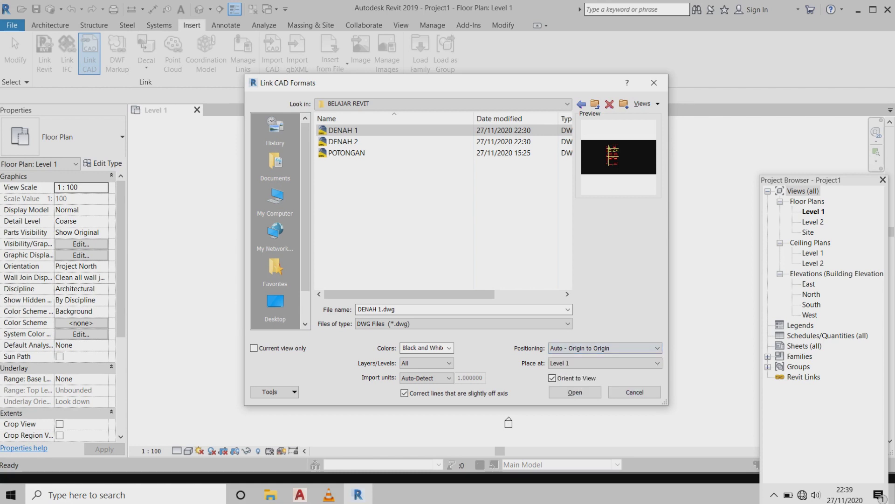
key("Tab")
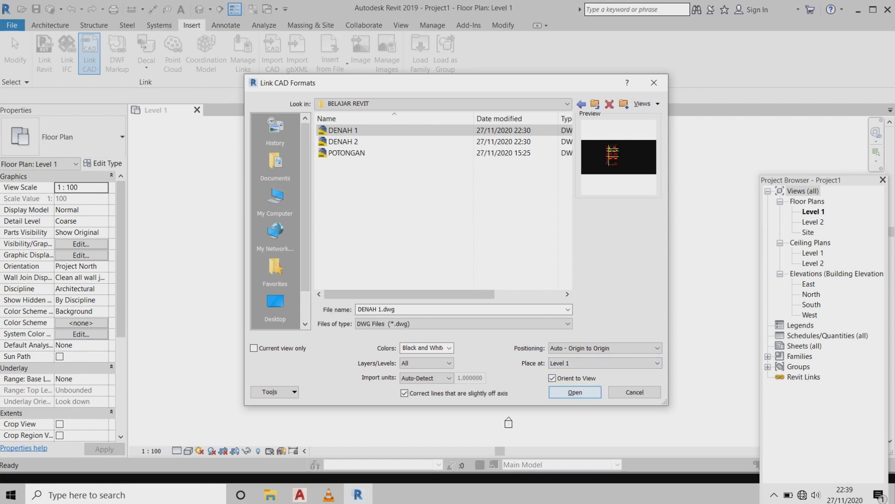
key("Return")
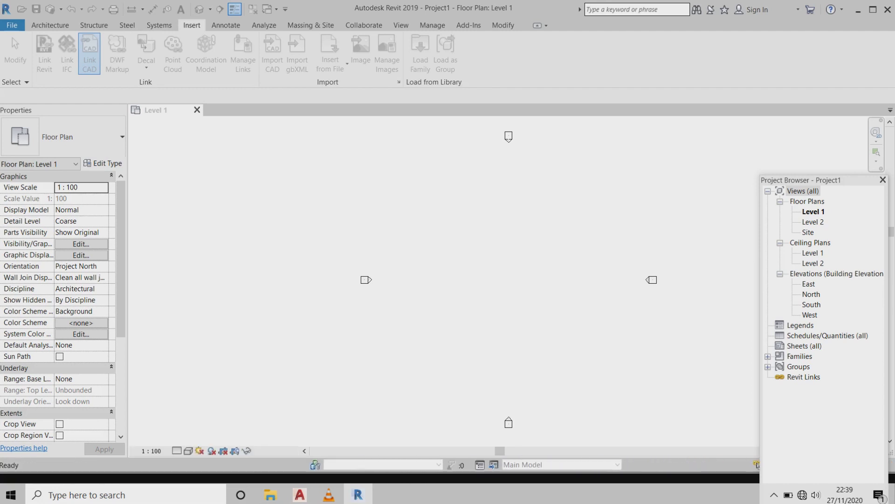
- Zoom around the linked plan, then open Floor Plans > Level 2 from the Project Browser
scroll(525, 227, "up", 2)
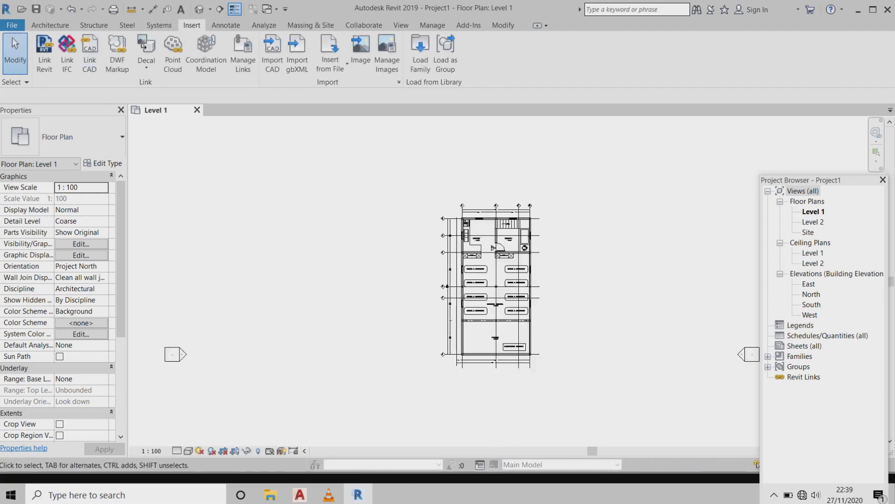
scroll(494, 252, "up", 2)
scroll(441, 288, "up", 2)
scroll(468, 228, "up", 3)
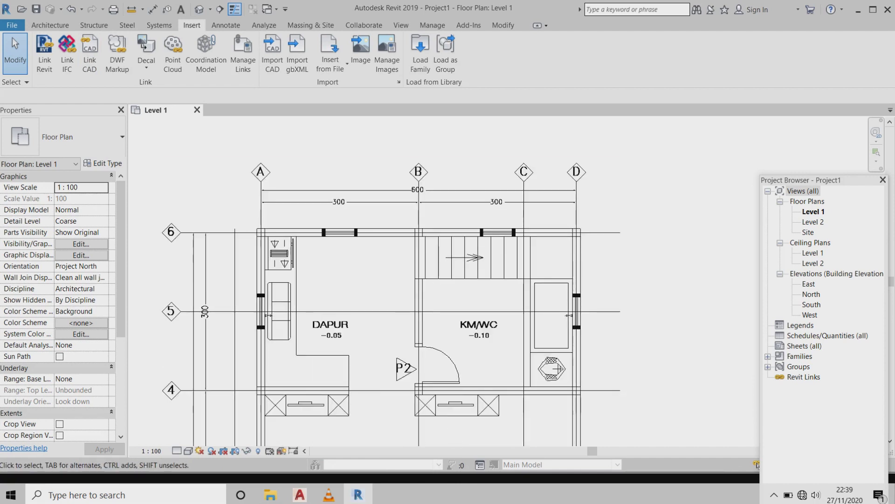
scroll(354, 273, "down", 1)
scroll(353, 272, "down", 1)
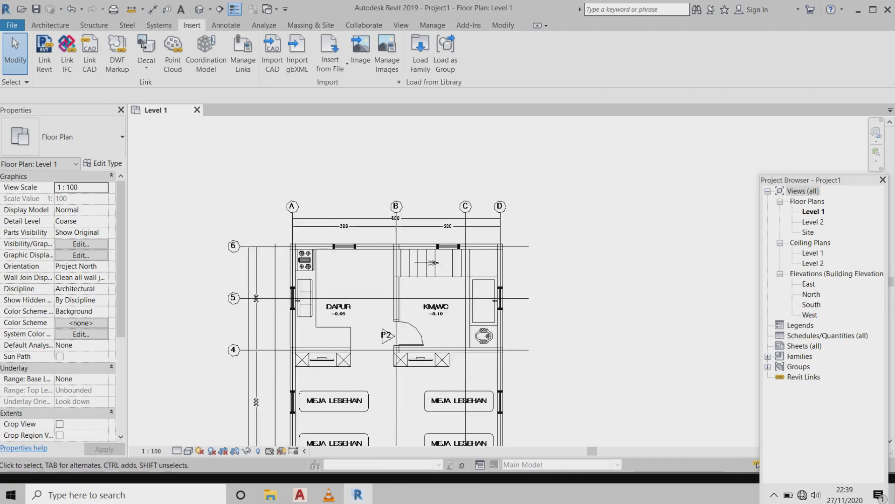
scroll(353, 273, "down", 1)
scroll(353, 272, "down", 1)
scroll(353, 272, "up", 2)
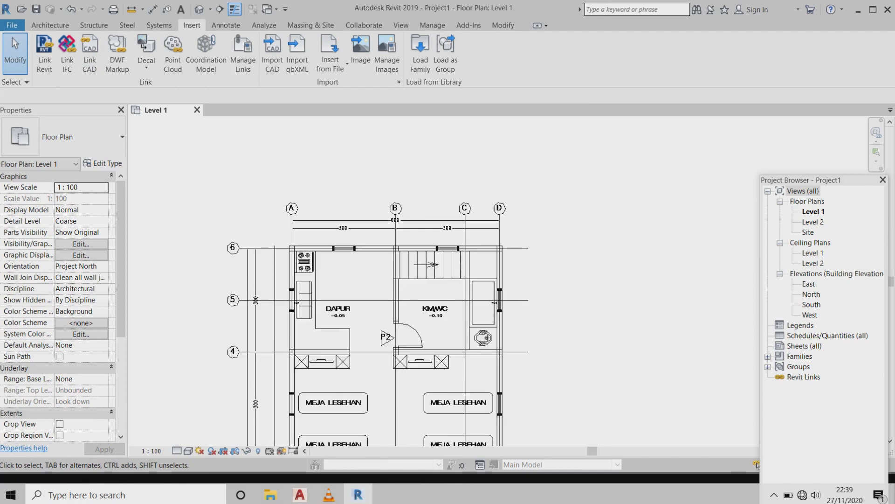
scroll(353, 266, "down", 1)
scroll(353, 266, "down", 1)
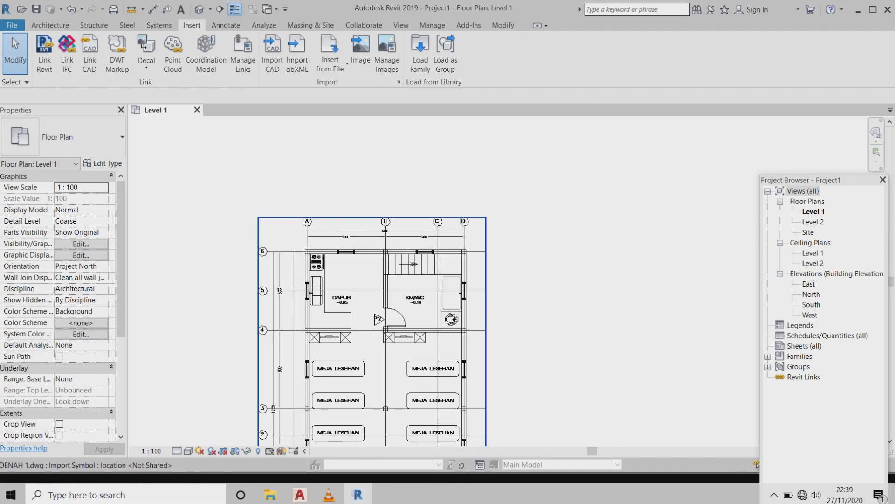
scroll(420, 247, "down", 1)
scroll(420, 247, "down", 1)
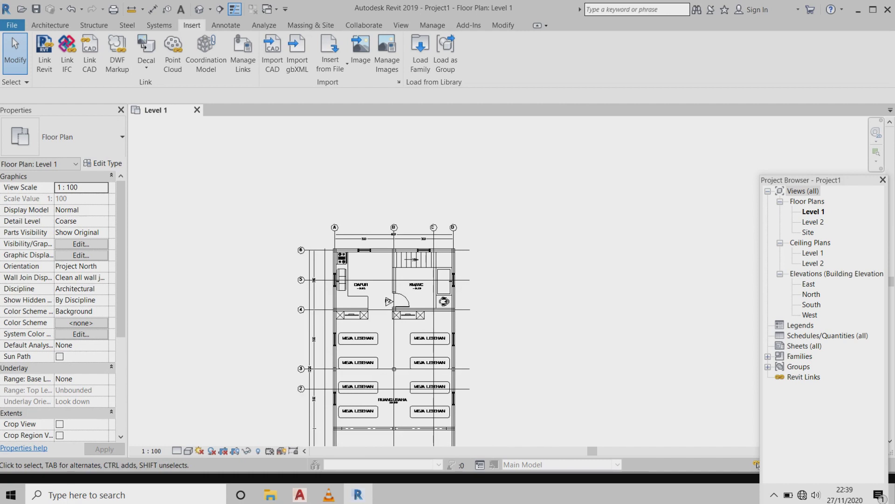
double_click(814, 222)
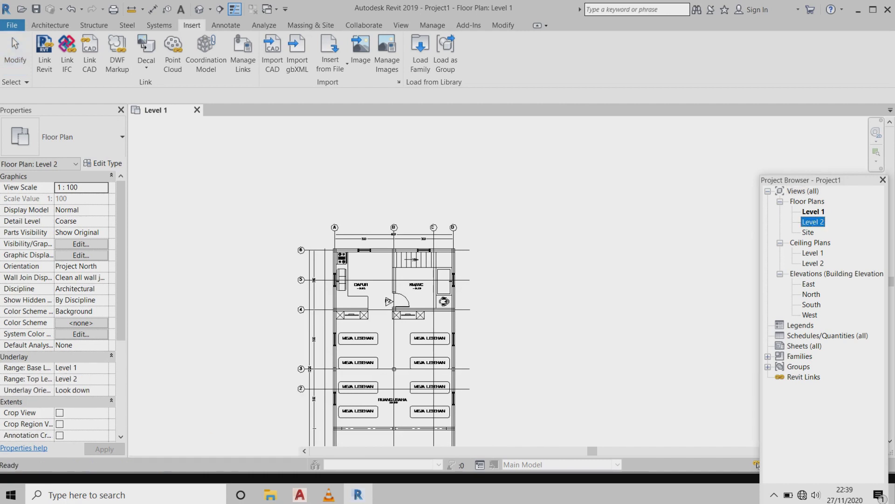
scroll(395, 191, "down", 1)
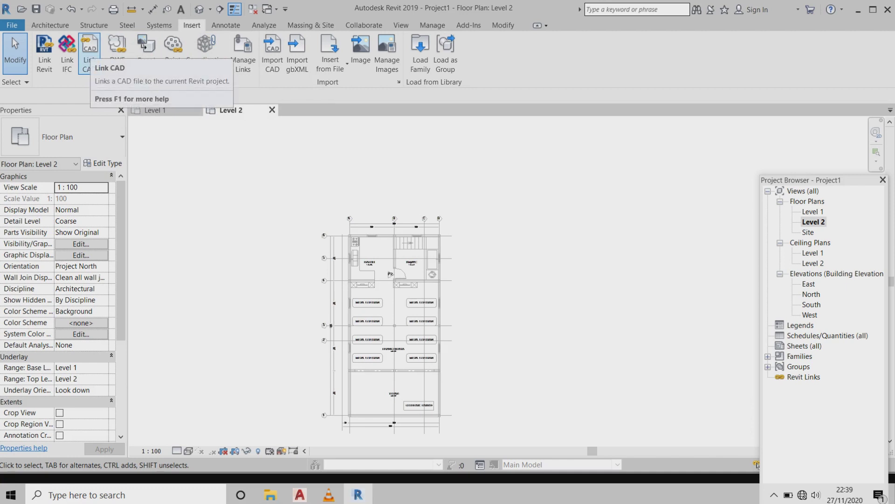
left_click(90, 56)
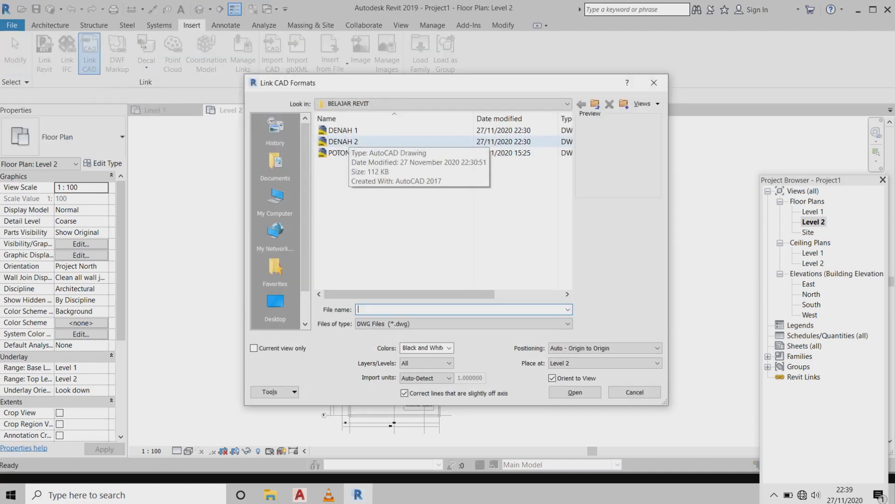
left_click(344, 141)
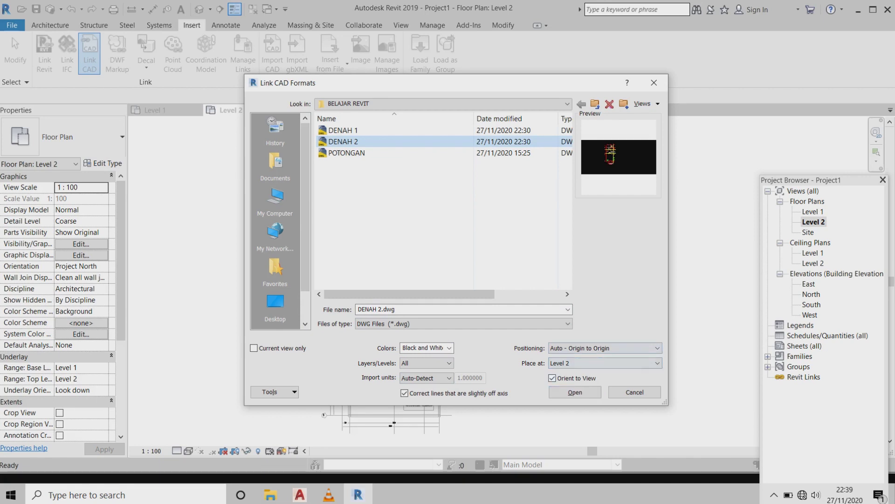
left_click(575, 392)
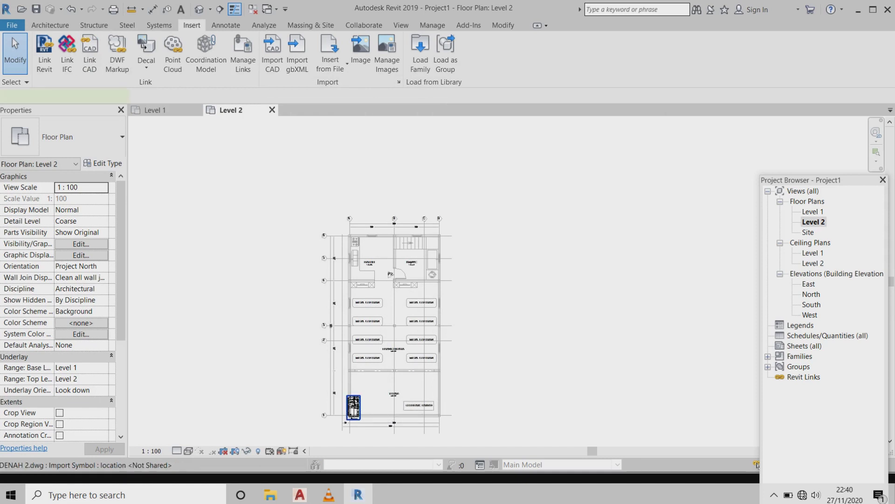
left_click(353, 407)
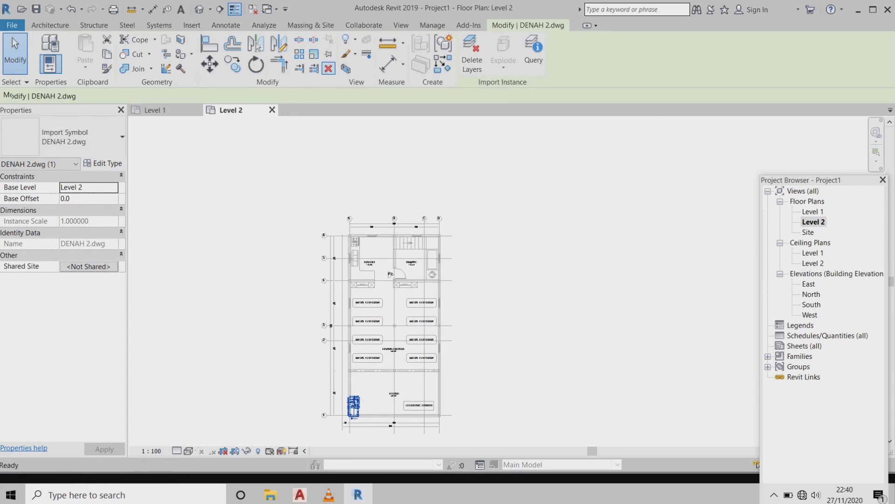
key("Escape")
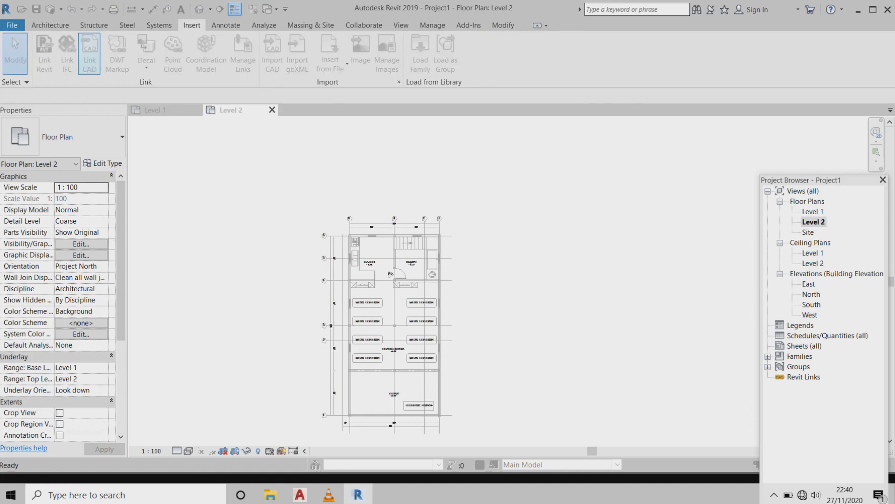
- Link DENAH 2.dwg into Level 2 with import units set to centimeter
left_click(90, 54)
left_click(343, 141)
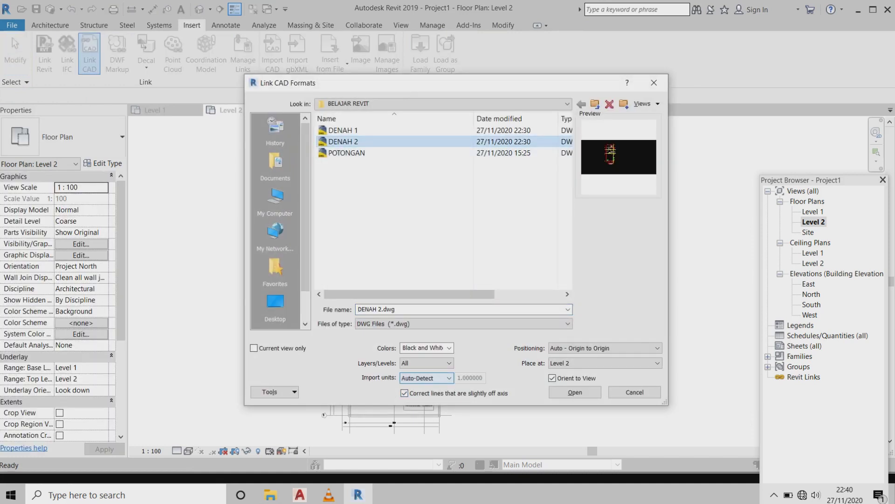
left_click(426, 378)
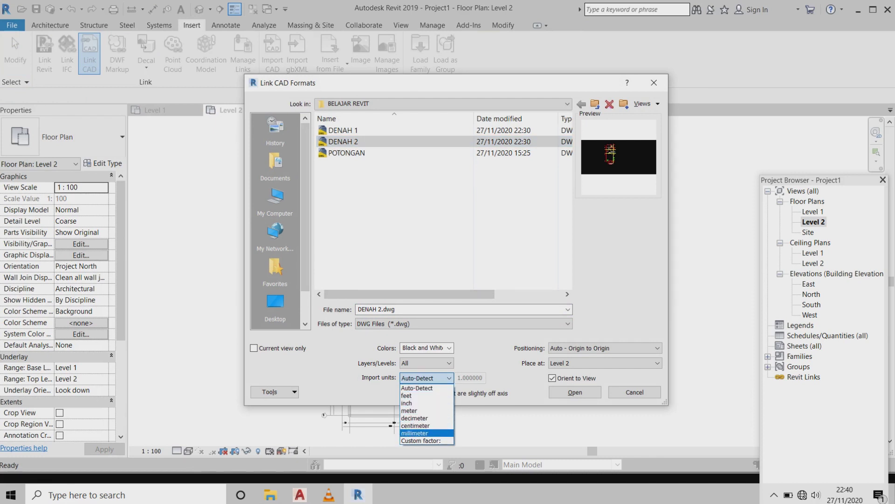
key("Return")
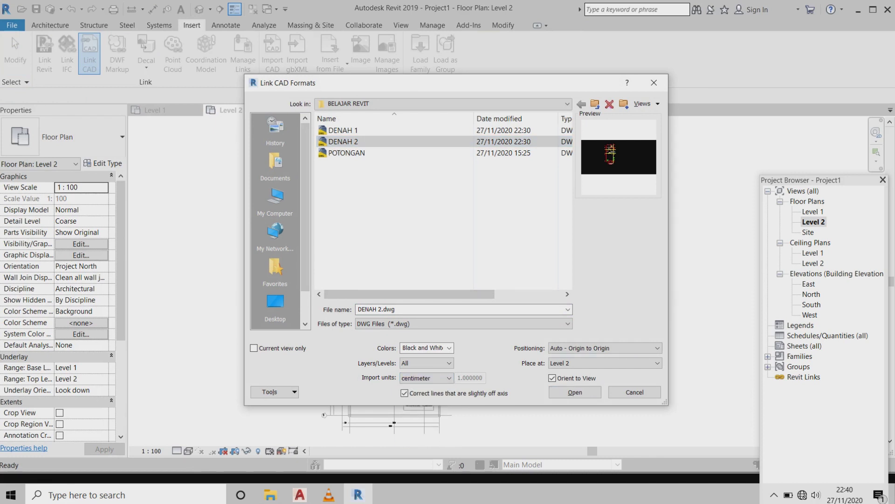
key("Return")
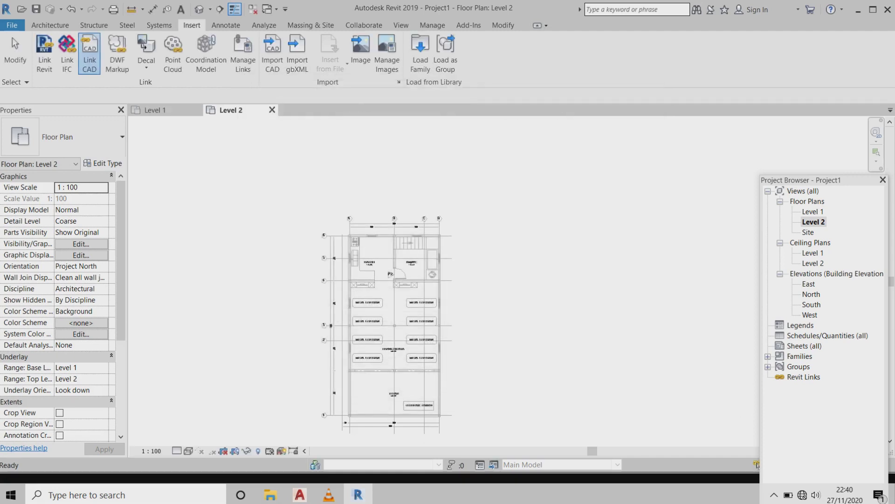
- Select the linked DENAH 2 drawing and zoom to verify its full-scale fit over the grids
left_click(351, 236)
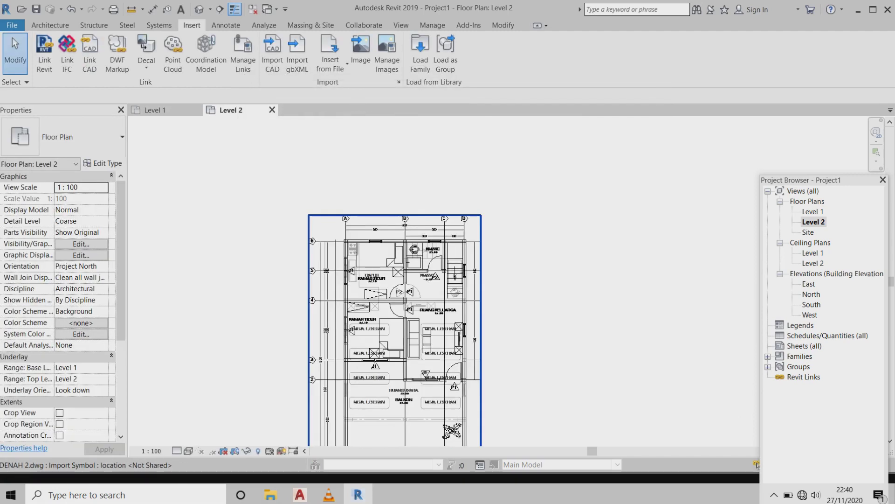
scroll(351, 236, "up", 3)
scroll(351, 236, "up", 3)
scroll(398, 183, "down", 1)
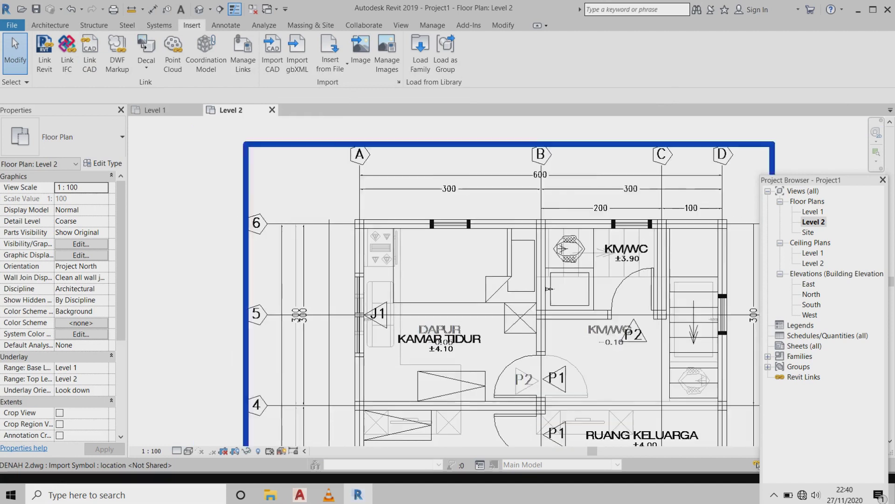
scroll(398, 183, "down", 3)
scroll(398, 184, "down", 2)
scroll(396, 201, "down", 1)
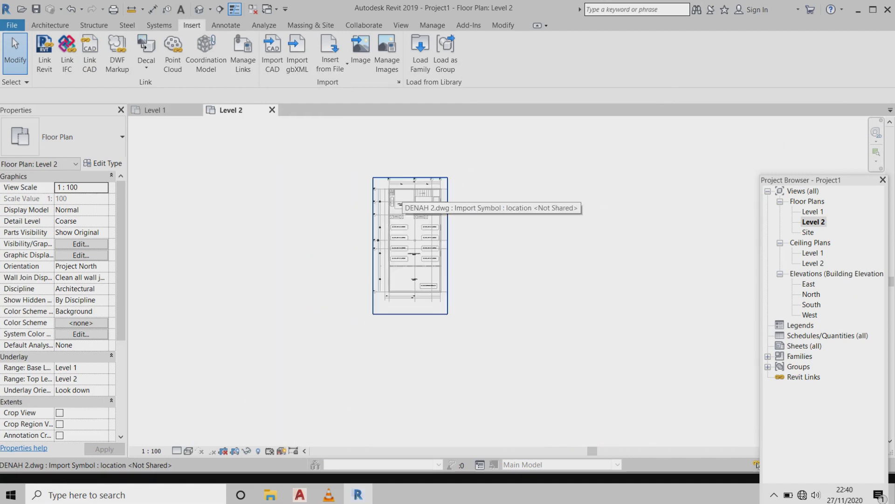
scroll(392, 332, "up", 1)
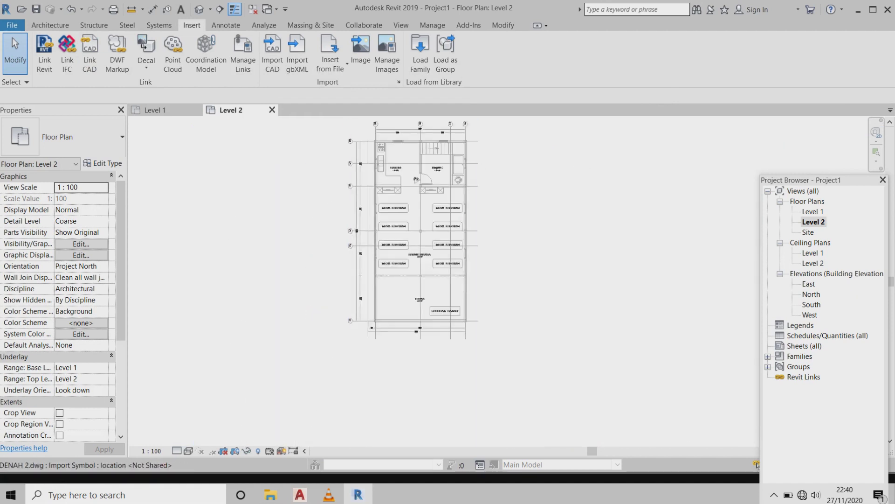
scroll(391, 332, "up", 1)
scroll(392, 331, "down", 1)
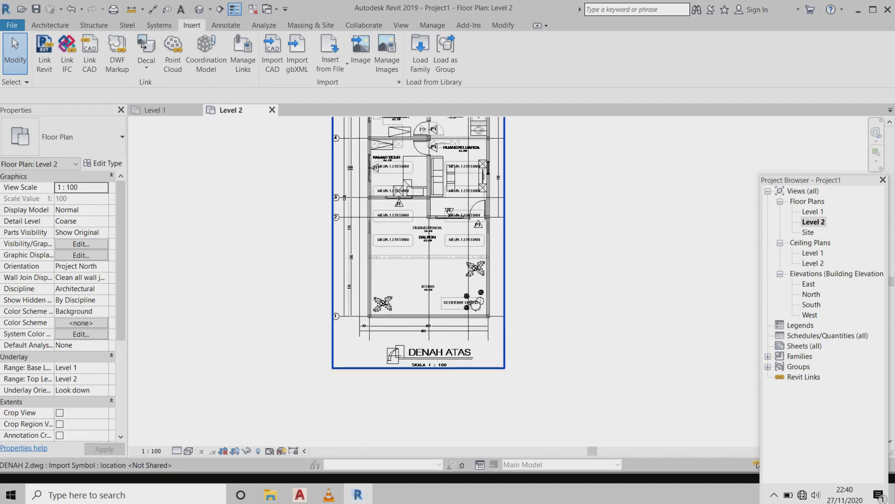
- Open the default 3D view and orbit it to see both levels stacked
left_click(199, 8)
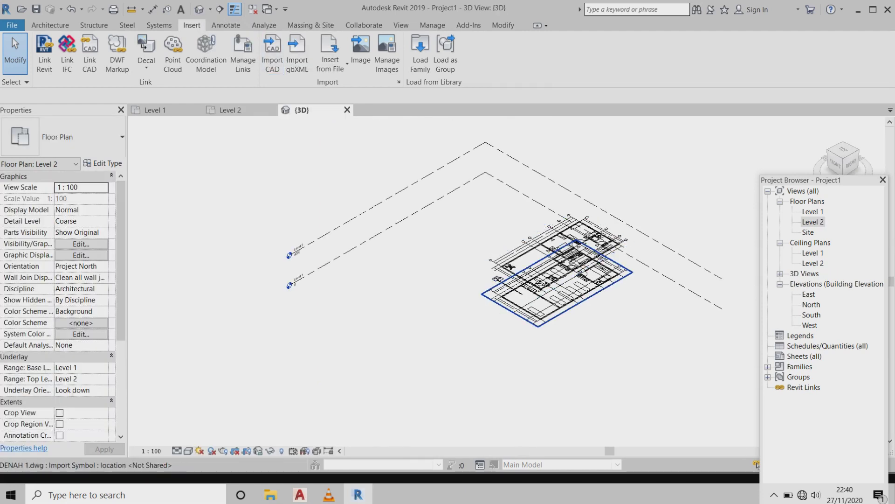
scroll(602, 261, "up", 3)
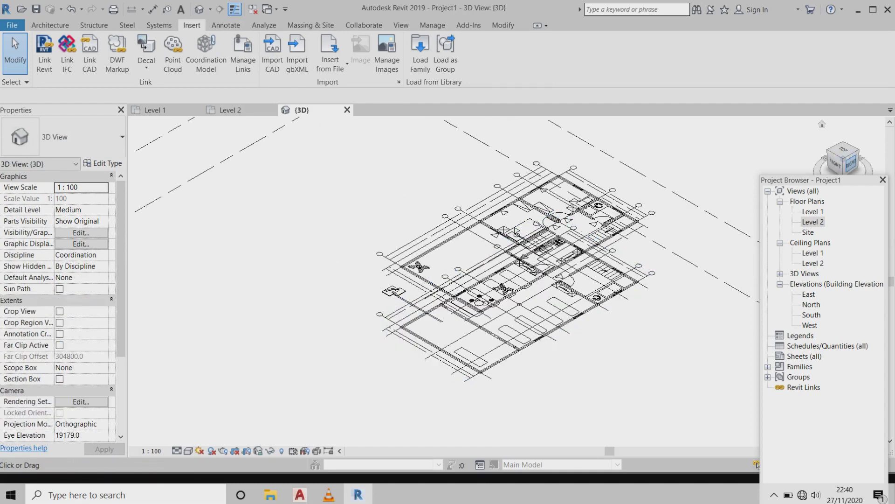
mouse_move(412, 297)
middle_mouse_down("shift")
mouse_move(413, 280)
mouse_move(420, 298)
middle_mouse_up("shift")
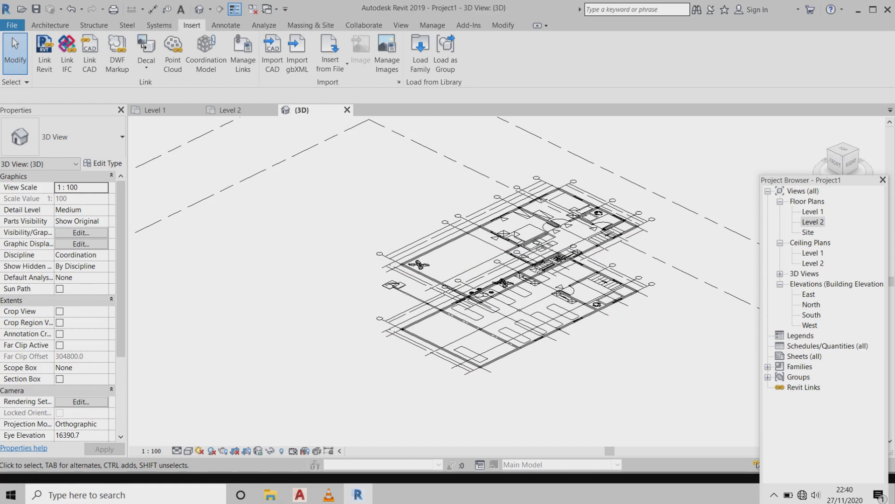
- Switch to the East elevation and zoom to check Level 1 at 0 and Level 2 at 4000
double_click(809, 294)
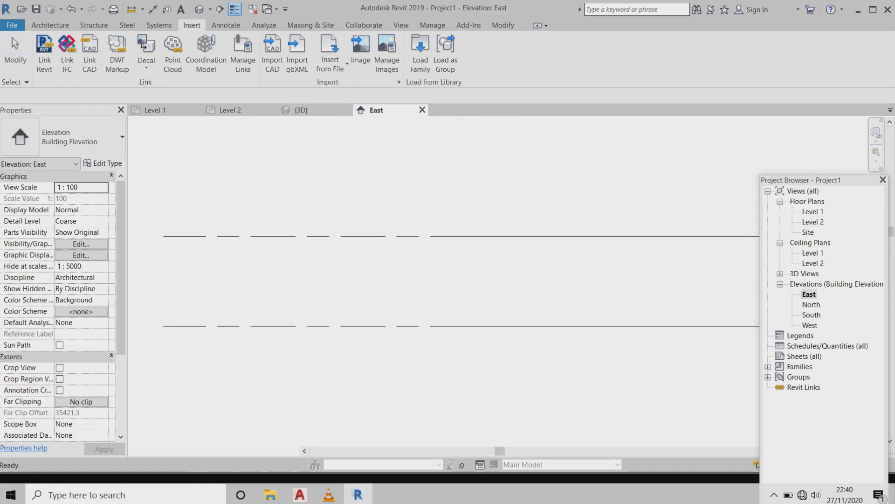
scroll(396, 280, "down", 2)
scroll(396, 280, "down", 2)
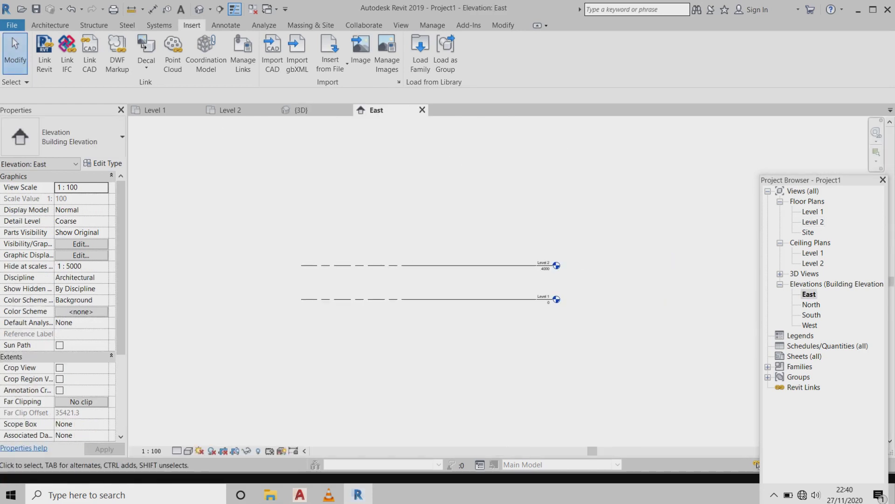
scroll(539, 269, "up", 3)
scroll(539, 269, "up", 1)
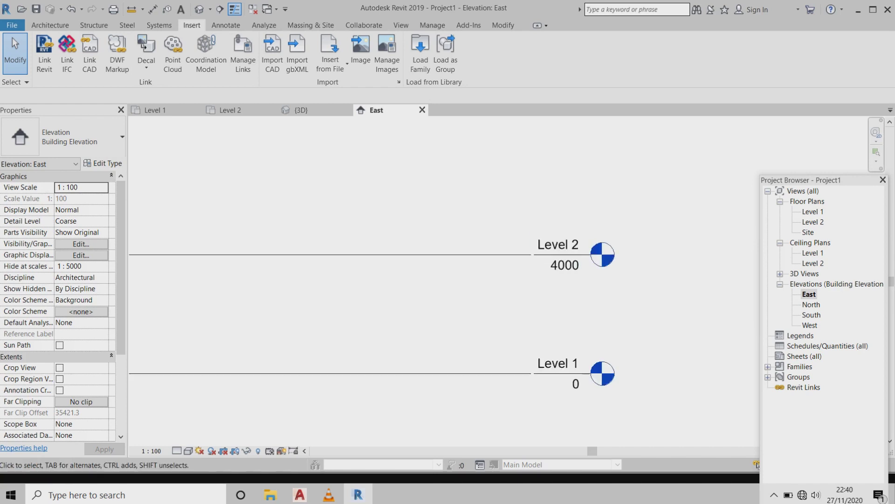
scroll(611, 279, "down", 2)
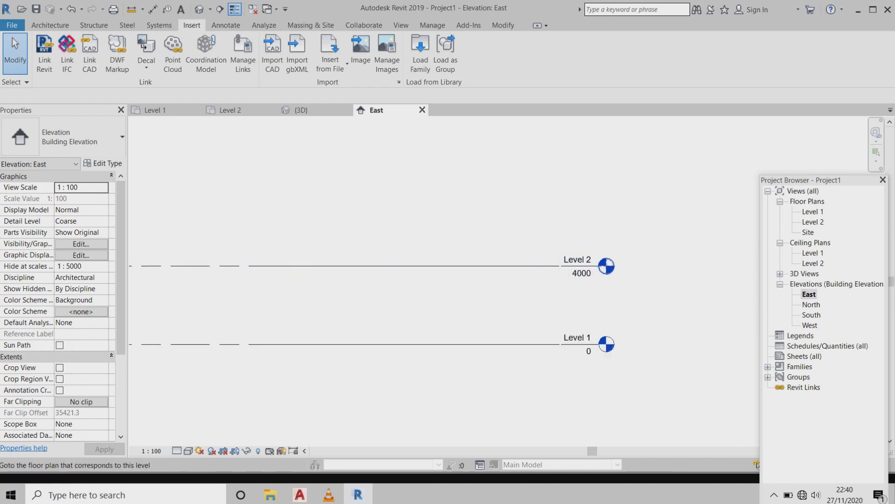
scroll(606, 274, "down", 2)
scroll(625, 298, "up", 2)
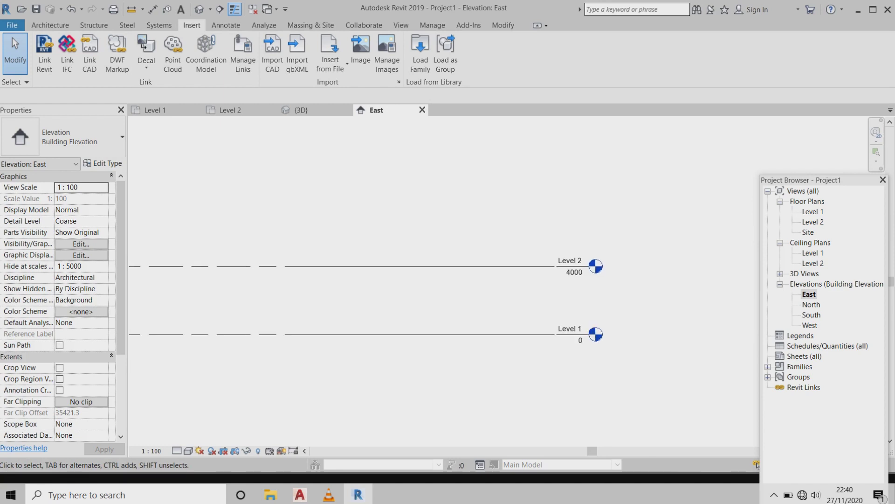
scroll(625, 299, "up", 2)
scroll(625, 299, "down", 2)
scroll(625, 299, "down", 1)
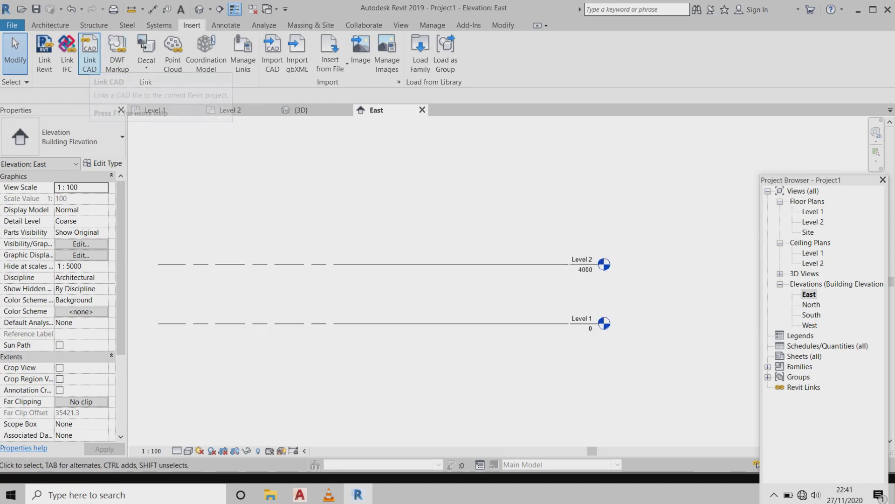
- Link POTONGAN.dwg into the East elevation and pan to inspect its two section drawings
left_click(90, 55)
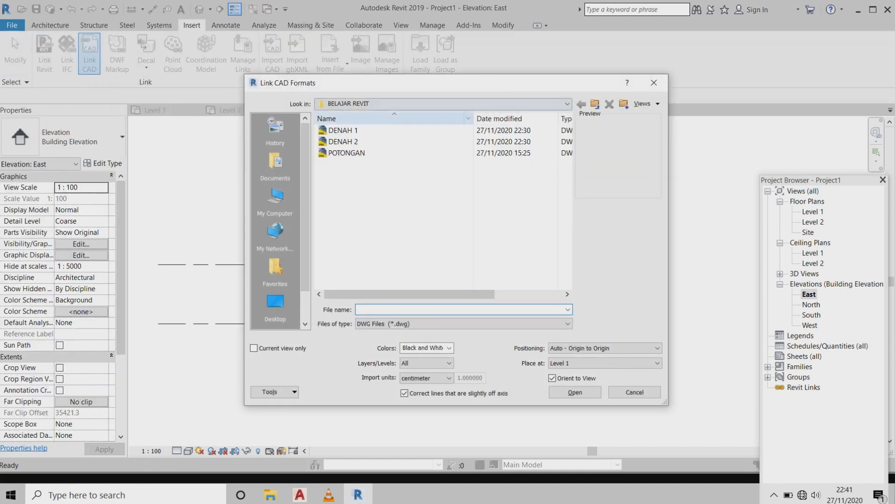
left_click(346, 153)
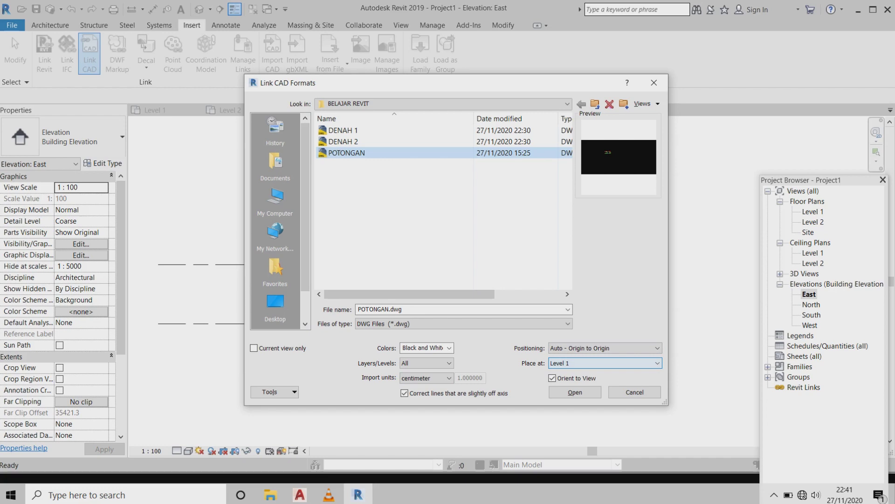
left_click(575, 392)
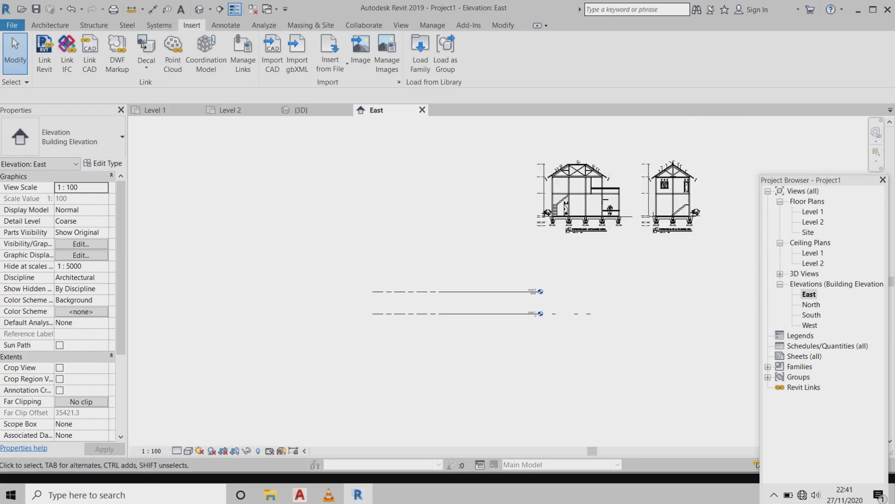
middle_click_drag(607, 210, 583, 242)
scroll(573, 203, "up", 2)
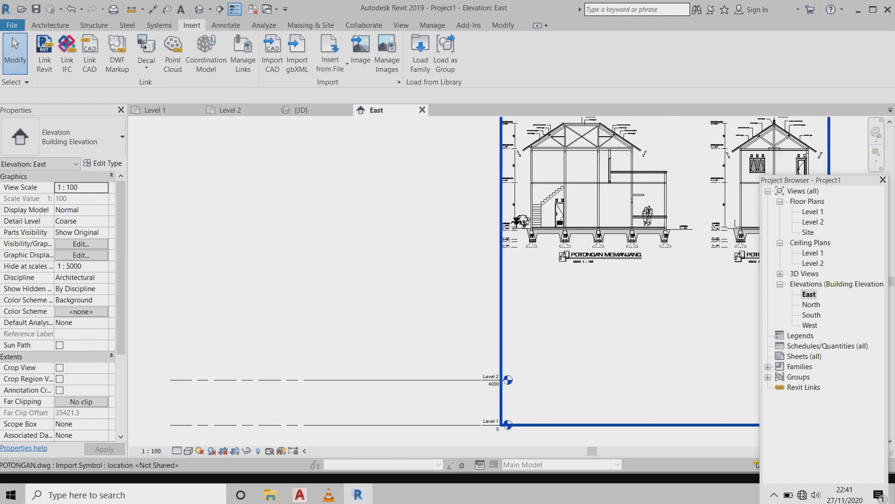
scroll(548, 207, "down", 2)
scroll(549, 207, "down", 1)
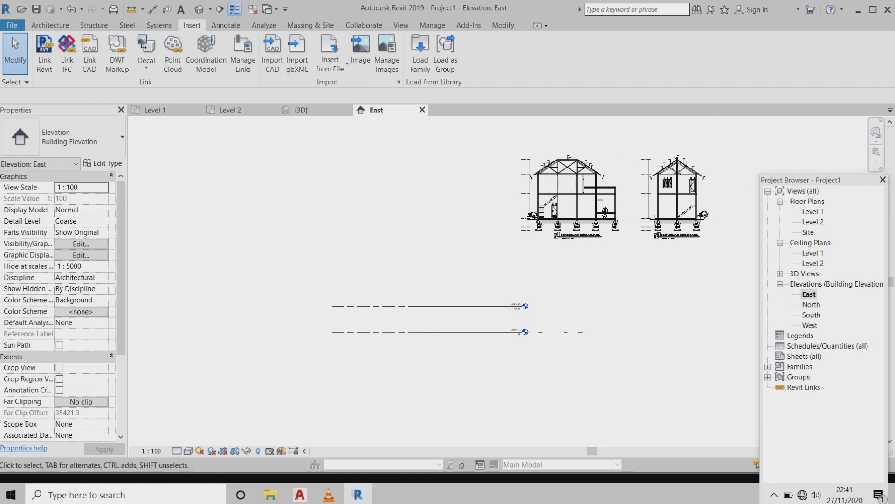
scroll(450, 332, "up", 2)
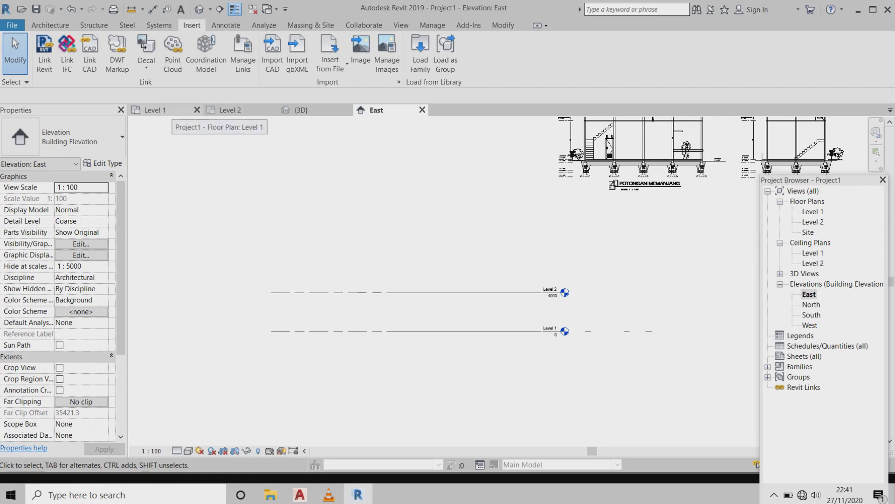
- Return to the Level 1 plan and zoom to the linked DENAH 1 grids A–D and 1–6
left_click(155, 111)
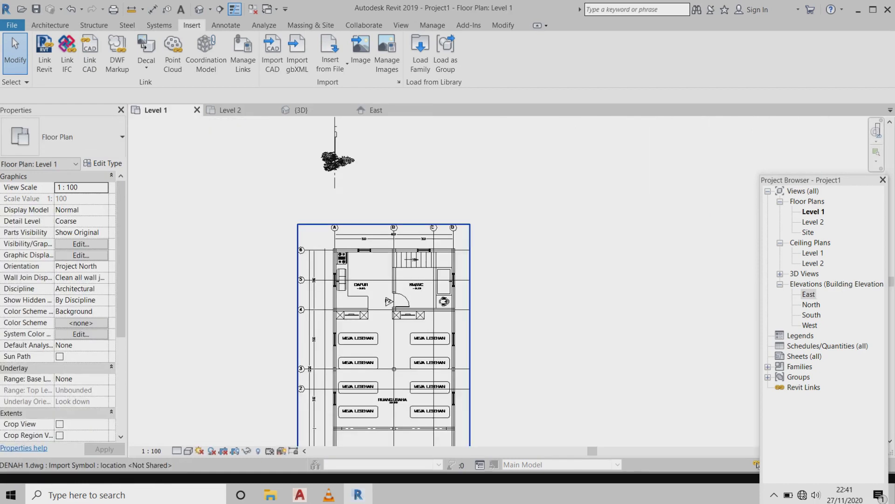
scroll(335, 267, "up", 3)
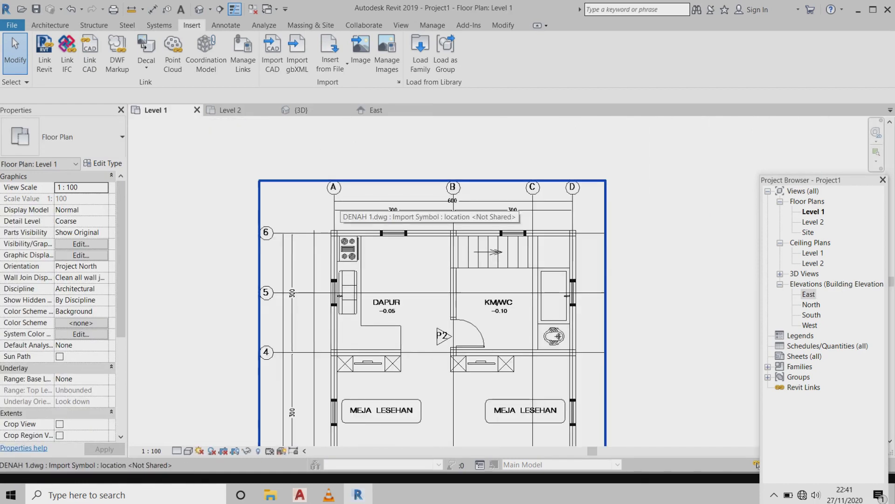
scroll(354, 205, "down", 1)
scroll(353, 205, "down", 1)
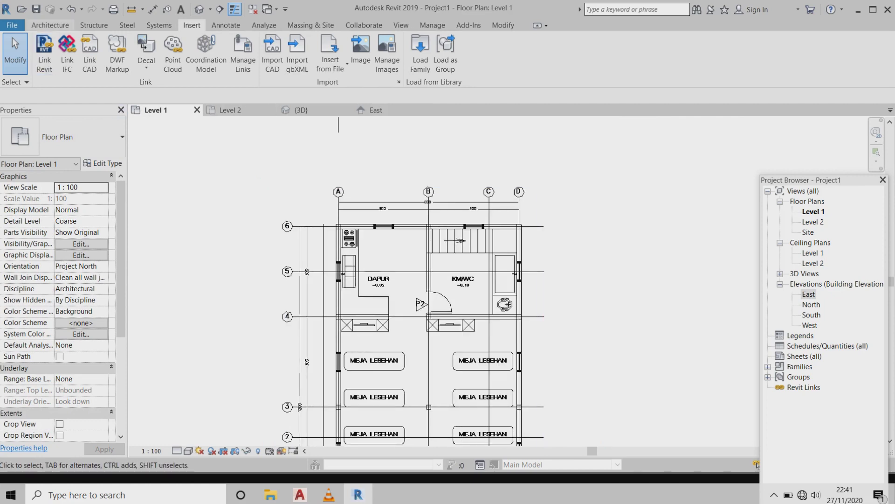
left_click(49, 25)
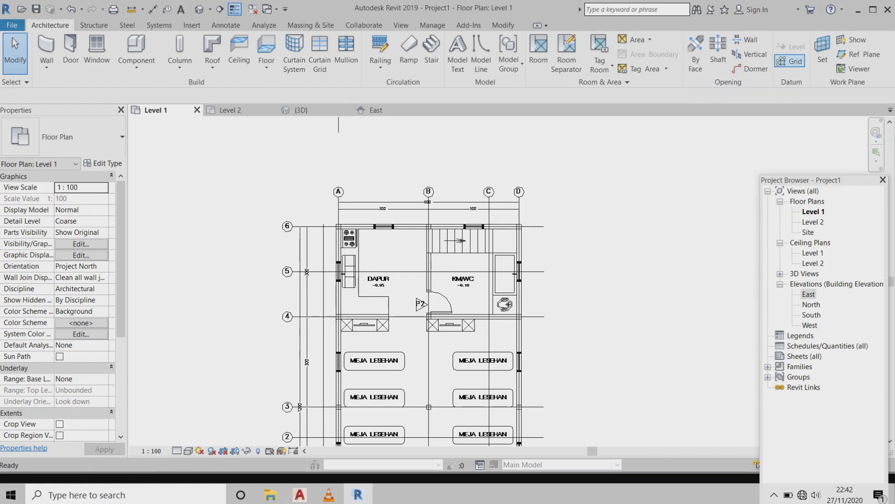
- Create a Revit grid by picking the linked plan's grid line A
left_click(791, 61)
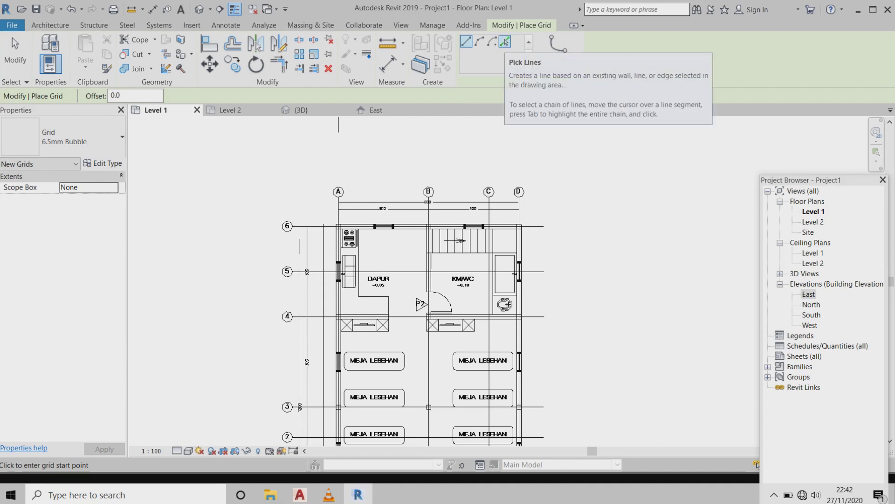
left_click(505, 42)
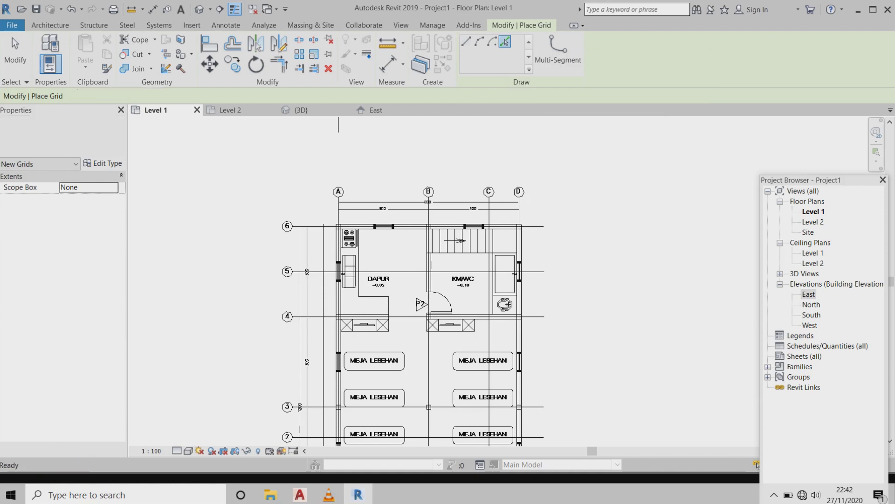
left_click(339, 289)
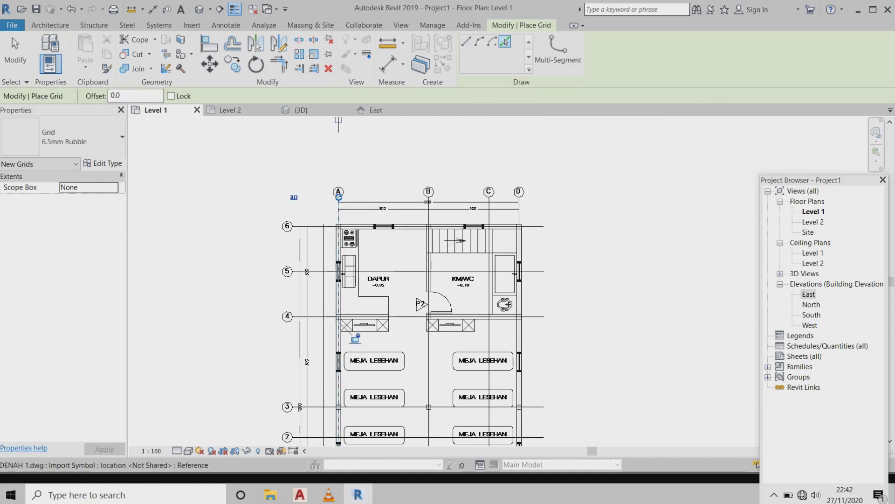
scroll(359, 205, "down", 2)
scroll(359, 194, "down", 1)
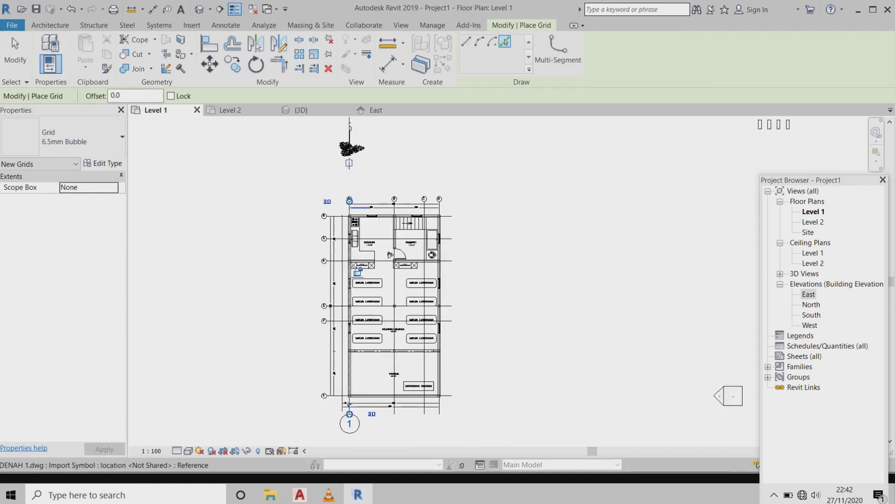
scroll(337, 252, "down", 1)
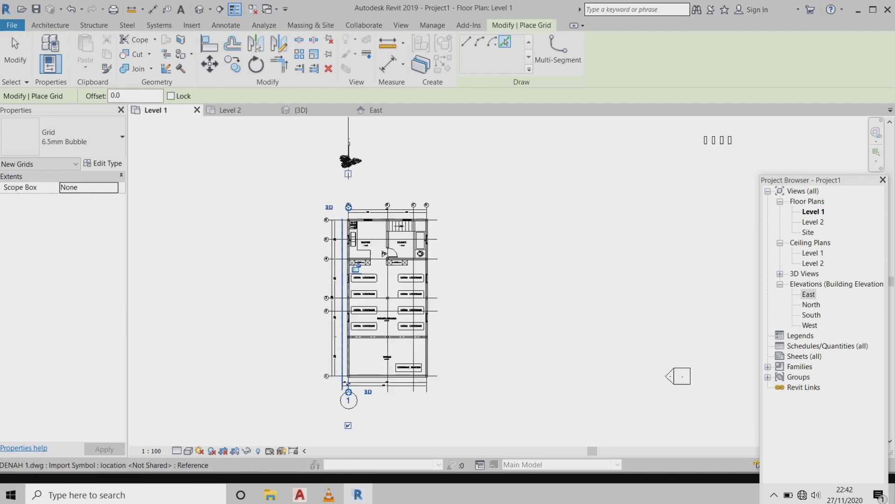
scroll(336, 252, "down", 1)
scroll(337, 252, "down", 1)
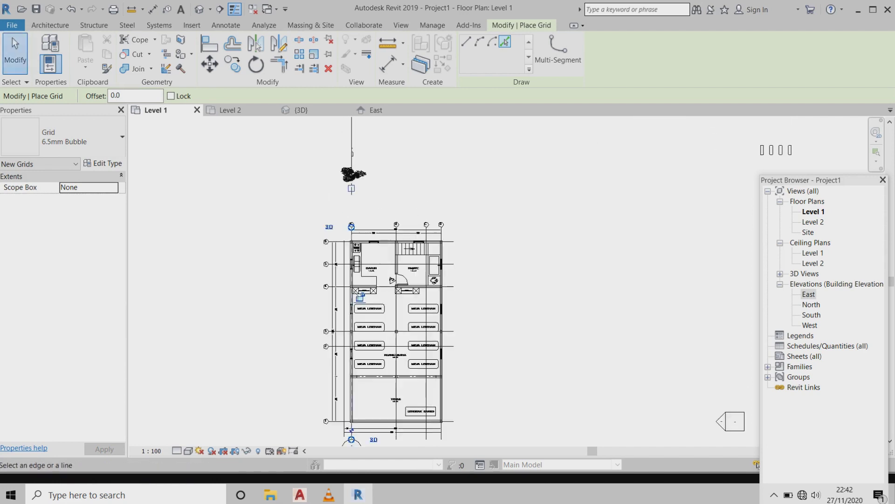
key("Escape")
key("Escape")
- Drag the lower end of new grid 1 well below the plan
scroll(331, 221, "up", 1)
scroll(331, 221, "up", 1)
scroll(367, 217, "up", 1)
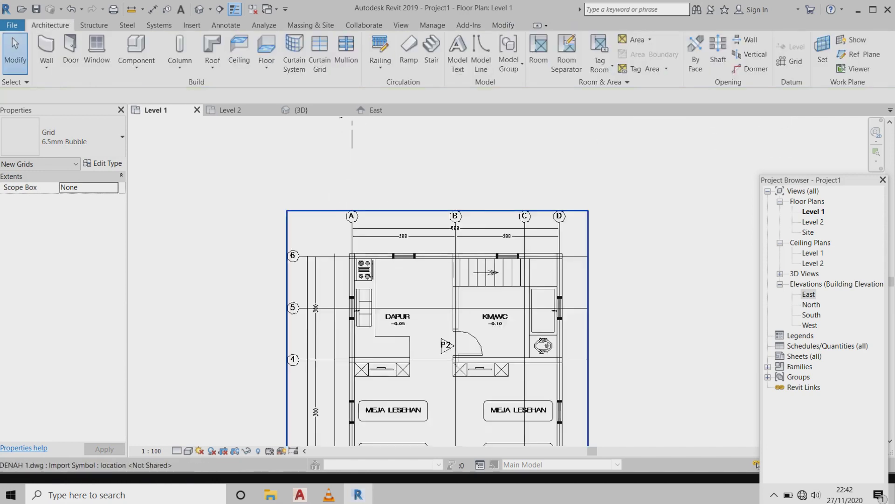
scroll(367, 217, "down", 2)
scroll(367, 217, "down", 1)
scroll(367, 217, "down", 1)
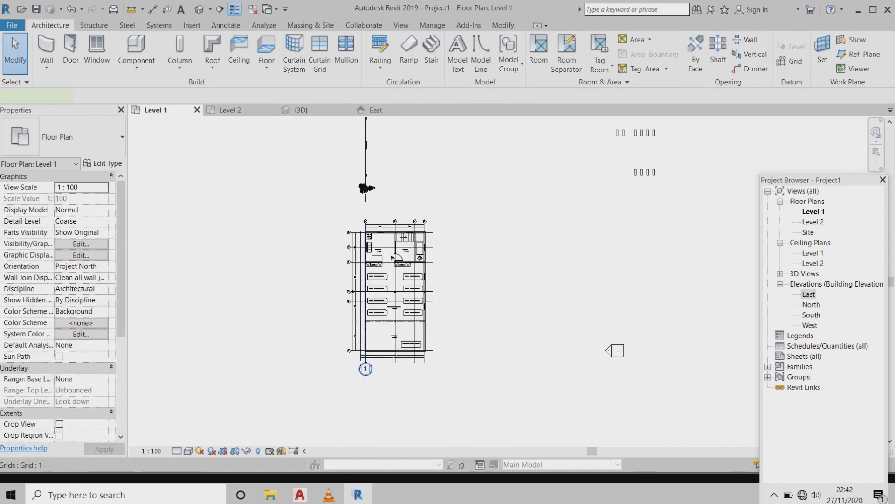
left_click(366, 219)
scroll(367, 219, "up", 2)
scroll(367, 222, "up", 1)
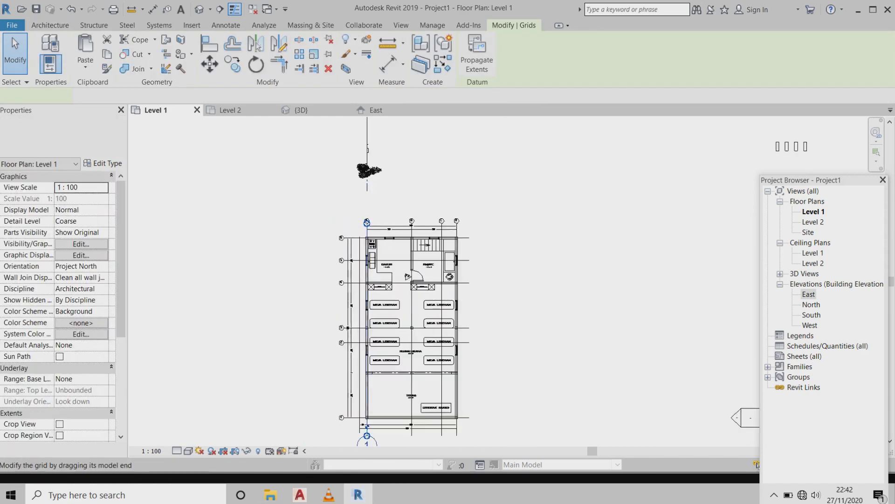
scroll(366, 222, "up", 1)
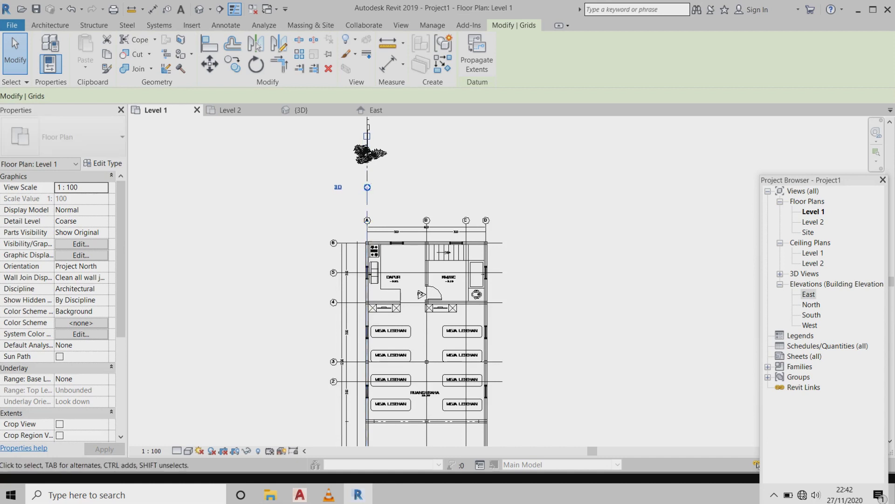
scroll(368, 233, "down", 2)
scroll(376, 280, "down", 1)
scroll(379, 308, "down", 1)
scroll(379, 308, "up", 1)
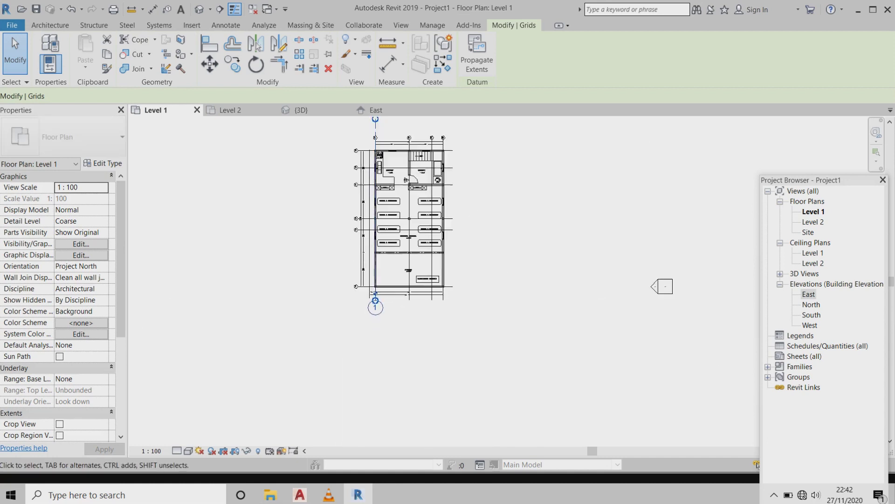
scroll(373, 298, "up", 1)
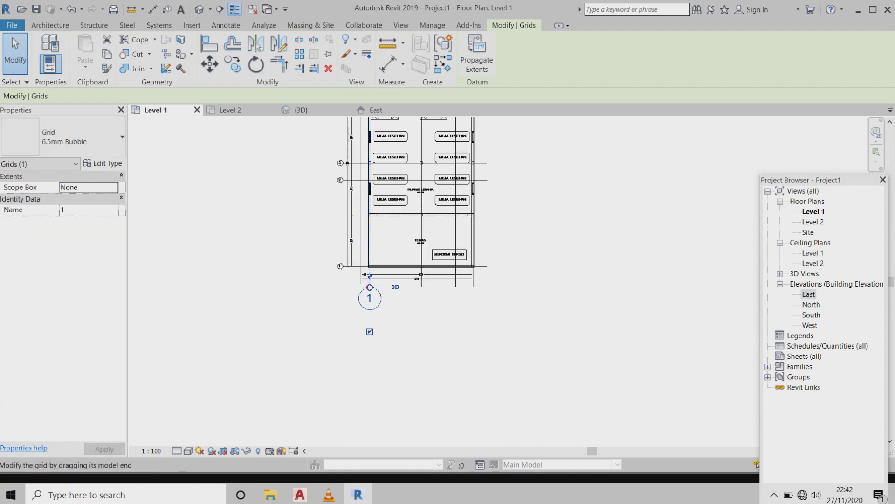
left_click_drag(370, 287, 370, 330)
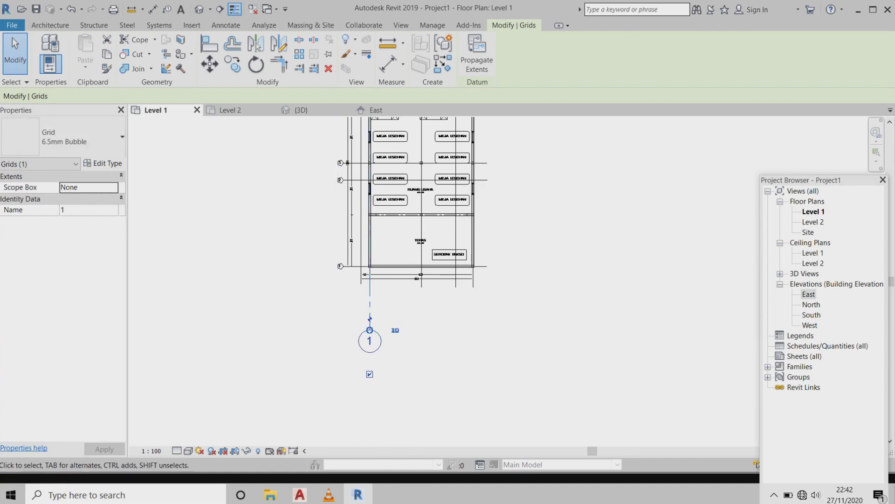
- Deselect grid 1 and select it again, ready for copying
left_click(50, 25)
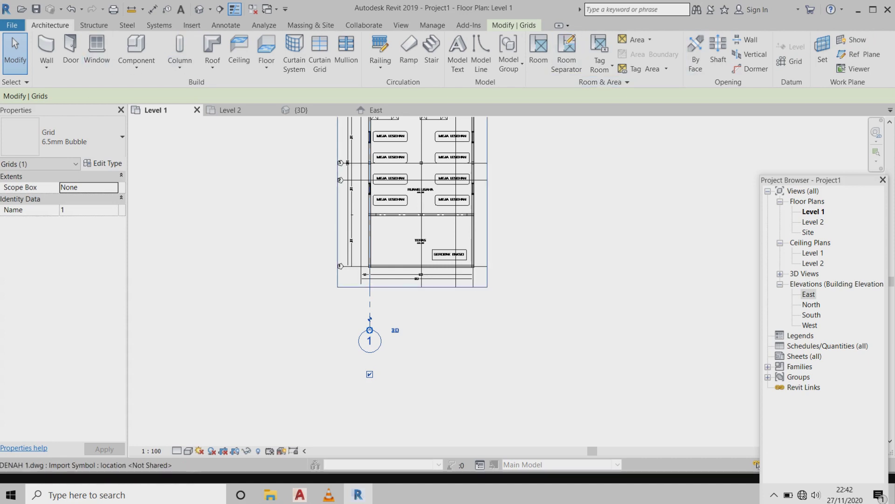
scroll(369, 291, "up", 1)
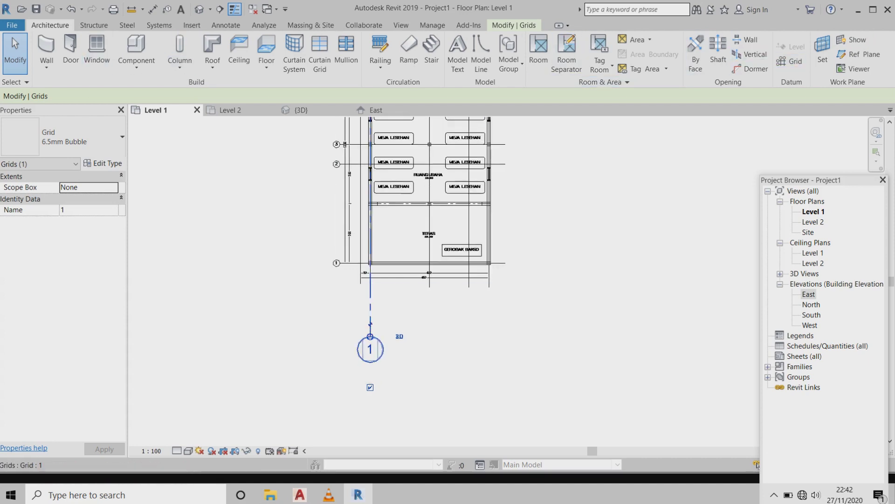
scroll(369, 291, "up", 2)
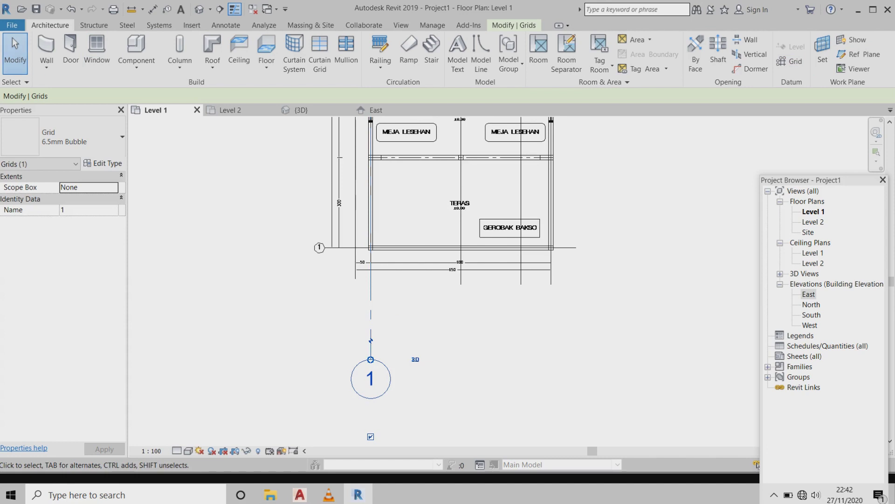
key("Escape")
left_click(371, 368)
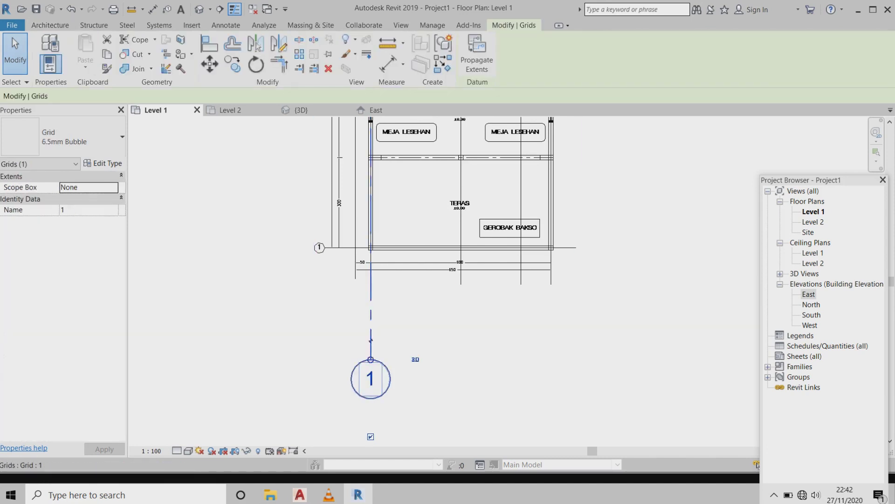
- Copy the first grid from plan line A onto plan line B
left_click(232, 65)
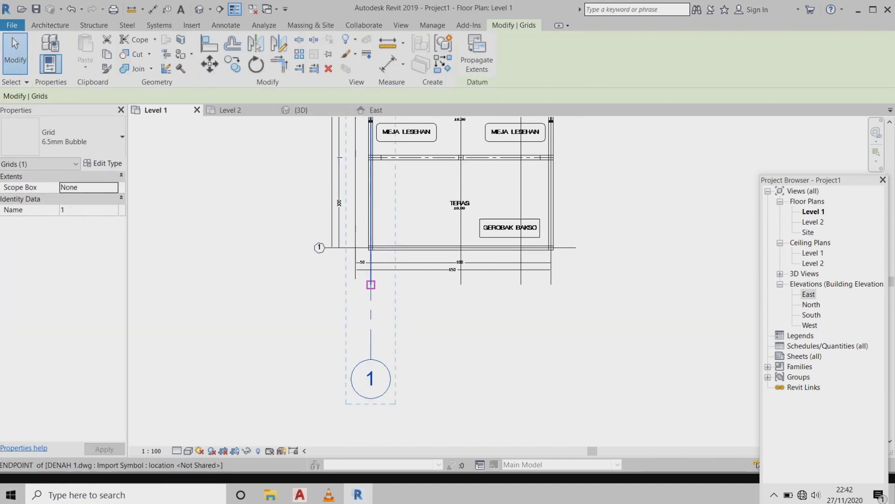
scroll(373, 287, "down", 1)
scroll(373, 287, "down", 1)
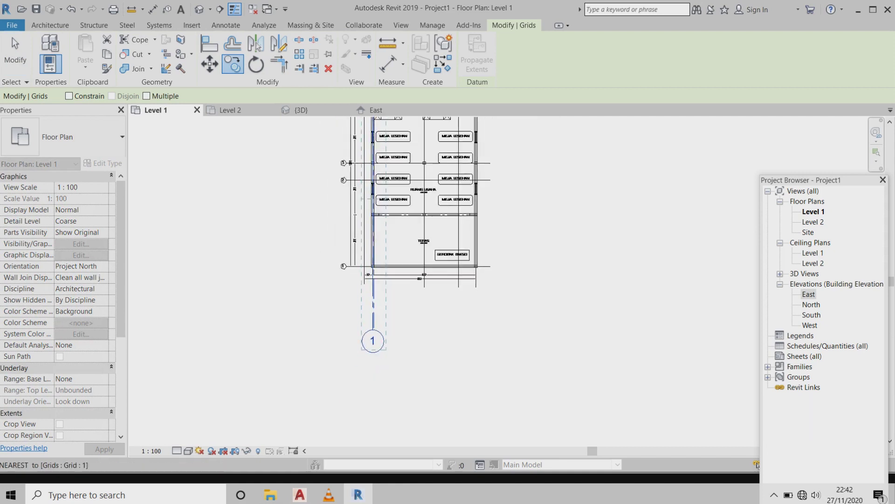
scroll(376, 280, "down", 2)
scroll(375, 280, "down", 1)
scroll(376, 279, "down", 1)
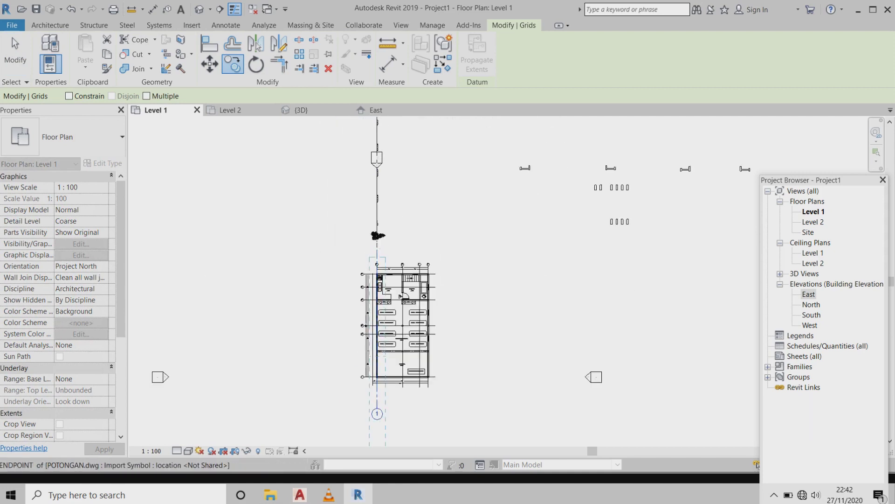
scroll(377, 242, "up", 1)
scroll(377, 242, "up", 2)
scroll(377, 243, "up", 2)
scroll(377, 242, "up", 2)
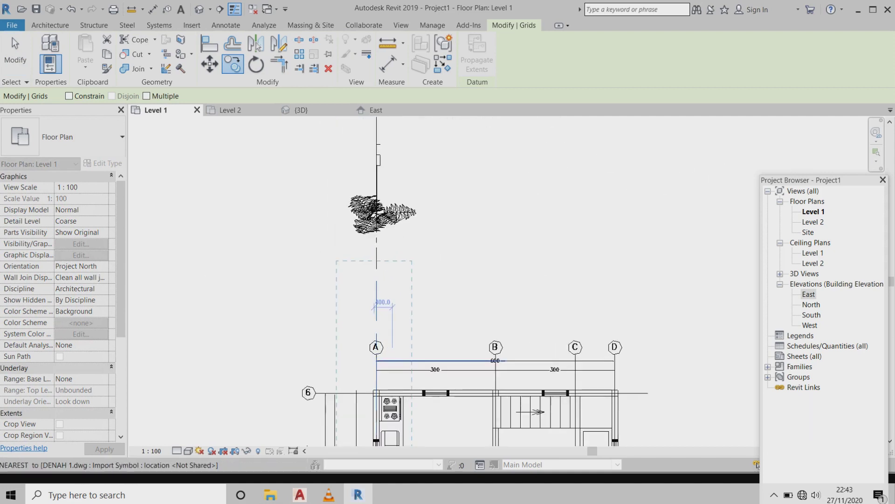
scroll(377, 318, "up", 1)
left_click(371, 376)
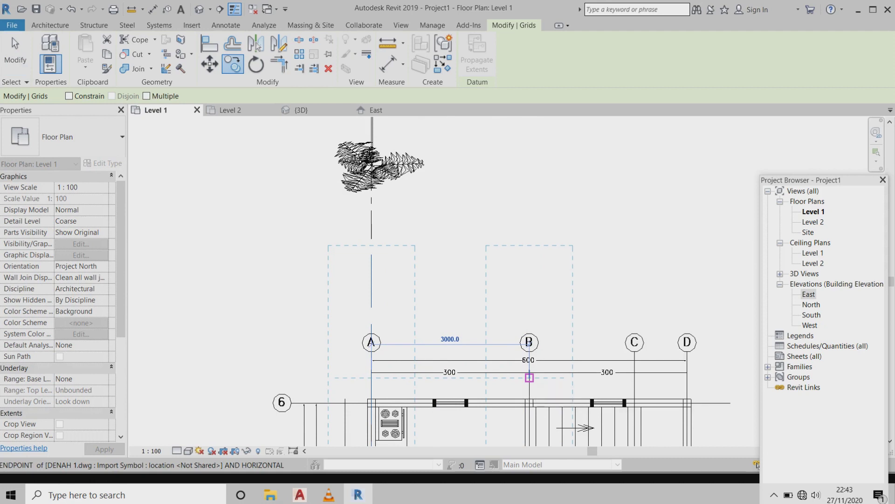
left_click(530, 378)
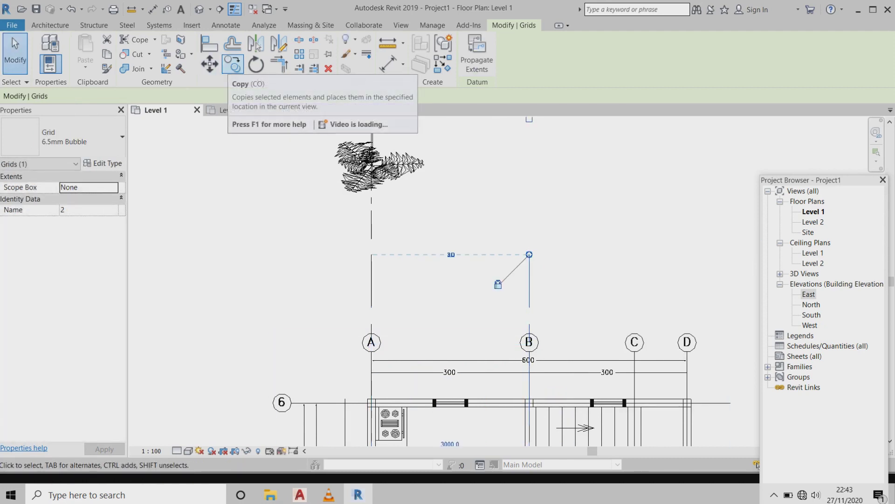
- Copy the grid from line B onto line C, then start a copy based on line C
left_click(233, 64)
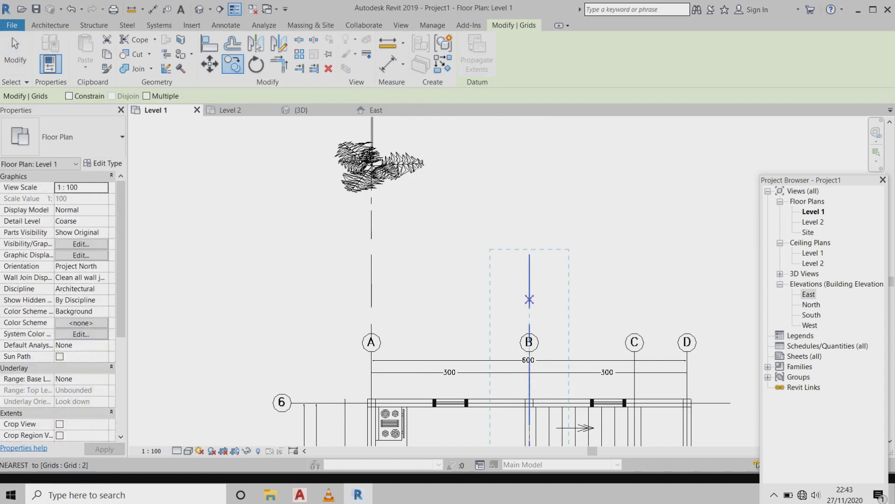
left_click(529, 299)
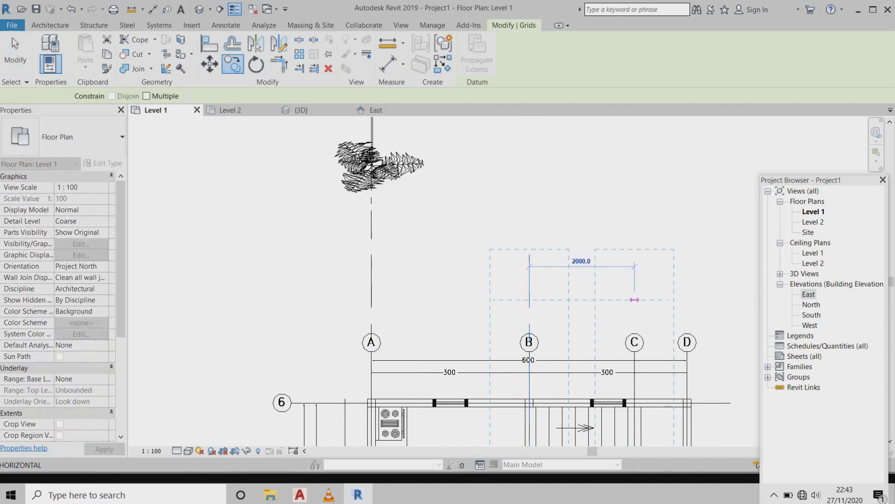
left_click(634, 300)
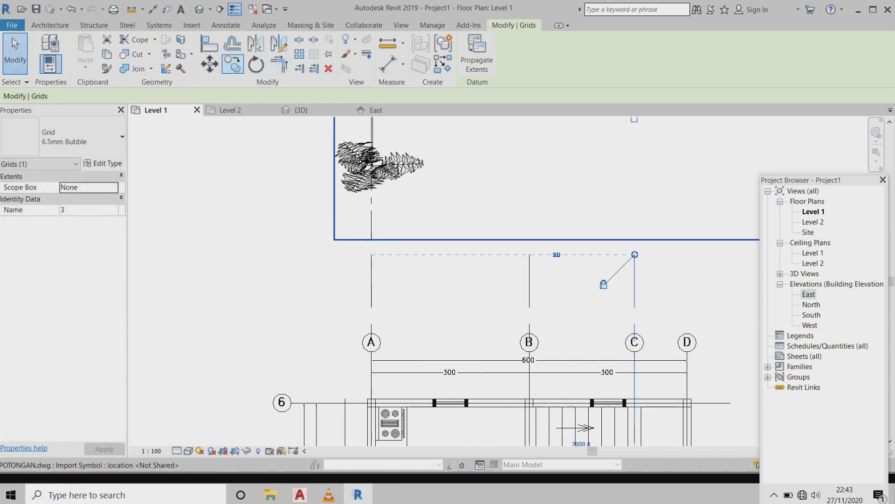
key("c")
key("o")
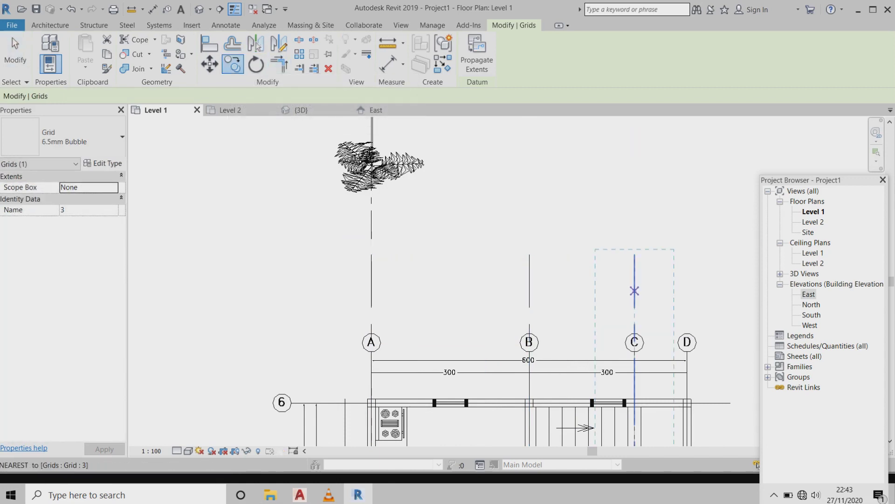
left_click(635, 291)
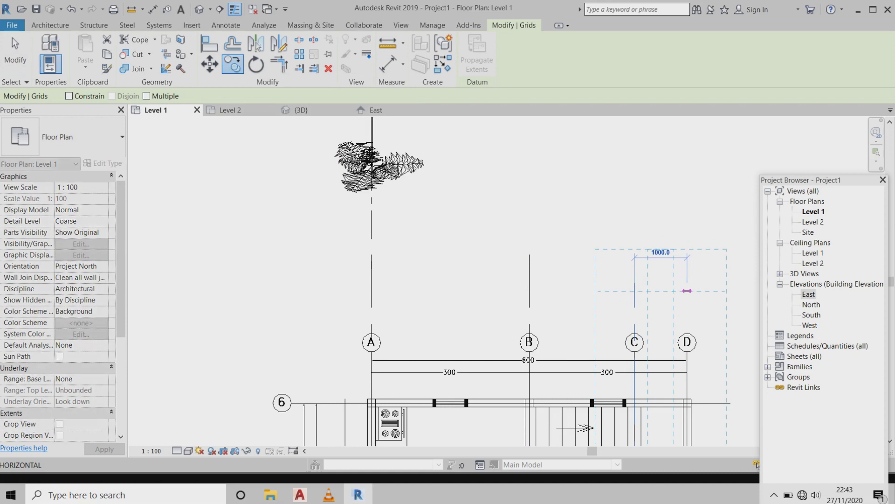
- Place the last grid copy on plan line D and zoom to check the four grids
left_click(687, 291)
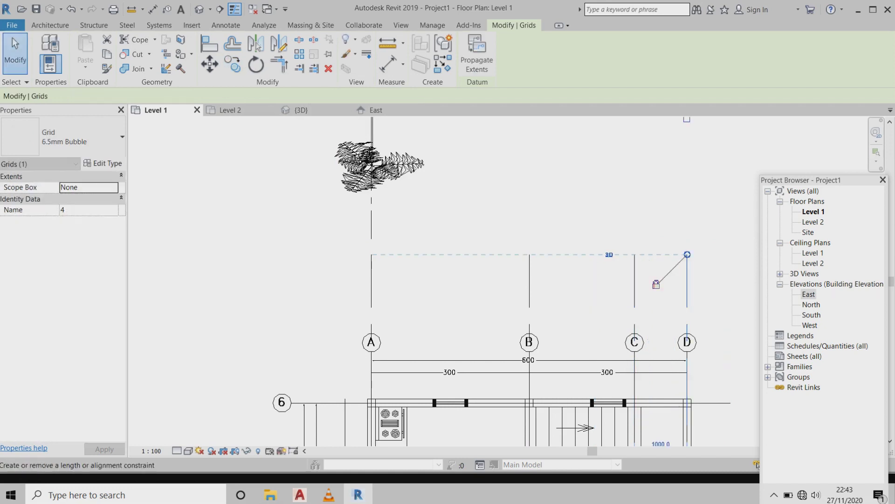
scroll(485, 241, "down", 2)
scroll(485, 240, "down", 2)
scroll(485, 327, "down", 2)
scroll(485, 326, "down", 1)
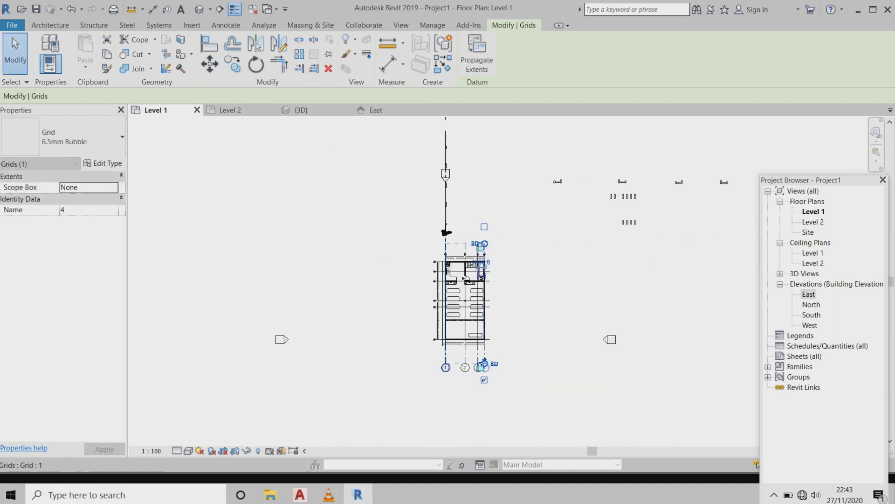
scroll(457, 373, "up", 2)
scroll(454, 338, "up", 2)
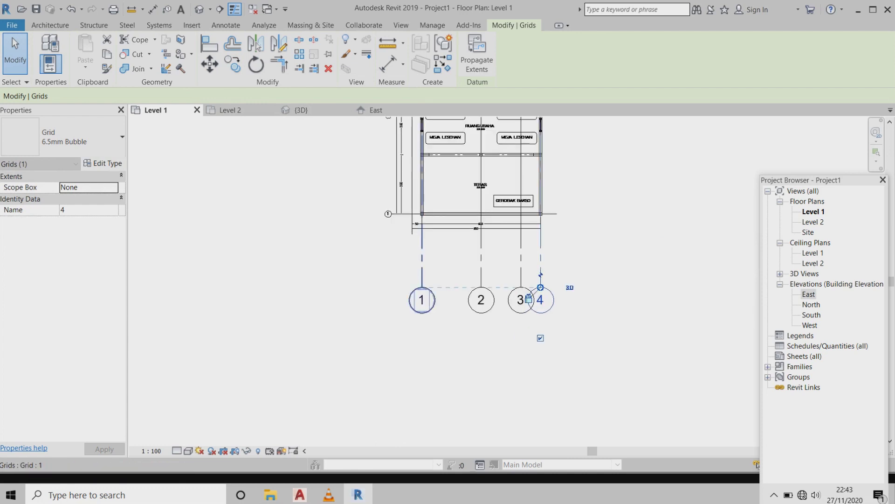
scroll(428, 302, "up", 2)
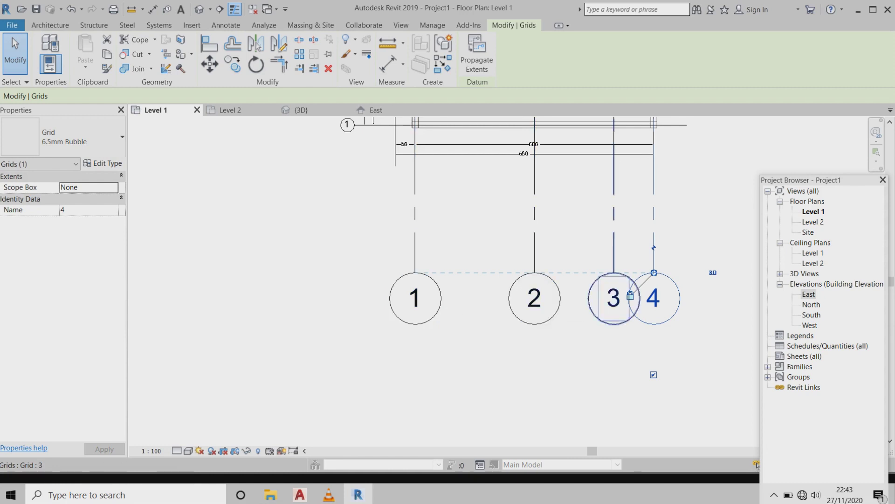
scroll(498, 322, "down", 1)
scroll(460, 331, "down", 4)
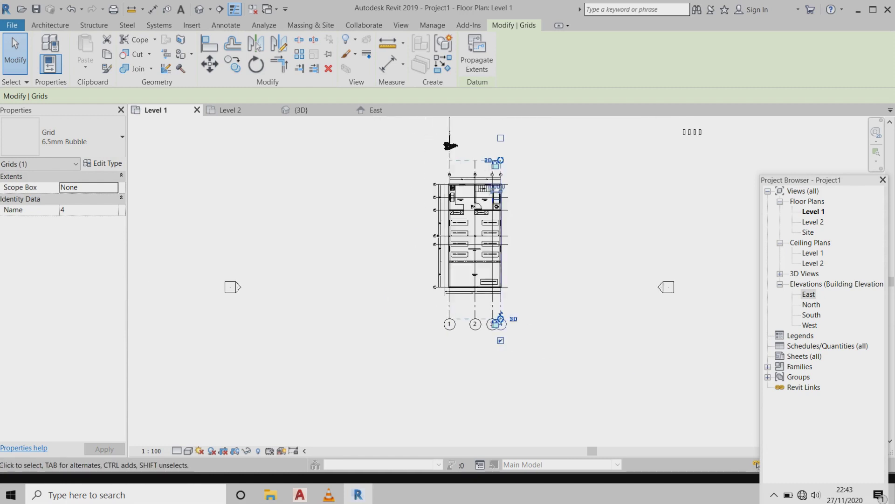
scroll(485, 196, "up", 2)
scroll(486, 196, "up", 2)
scroll(540, 182, "down", 1)
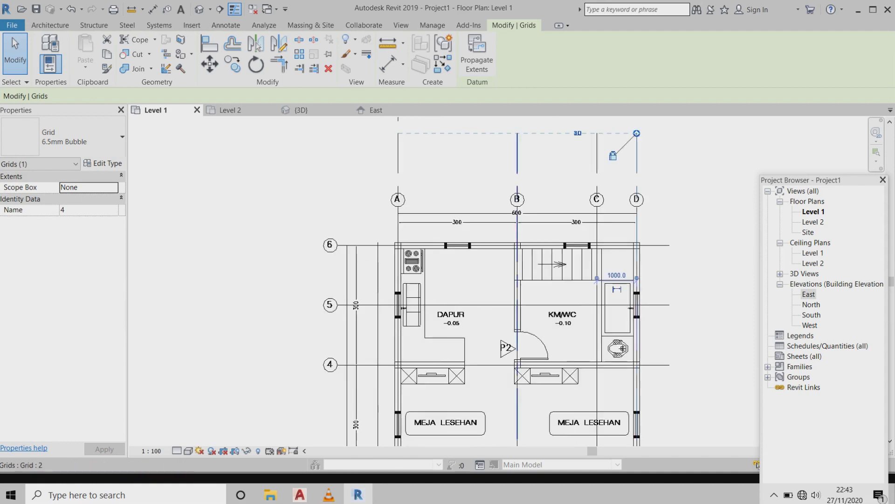
scroll(539, 182, "down", 1)
scroll(539, 181, "down", 1)
scroll(539, 182, "down", 1)
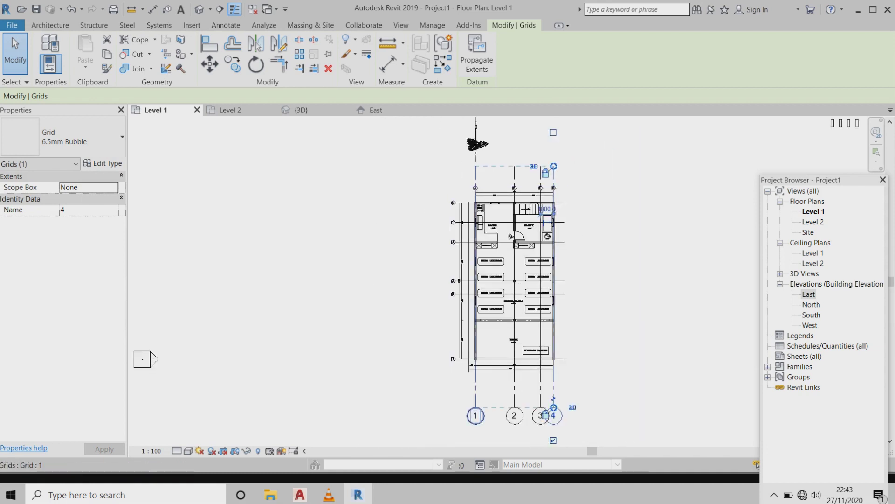
scroll(476, 415, "up", 1)
scroll(475, 415, "up", 1)
scroll(475, 415, "up", 3)
scroll(478, 396, "up", 1)
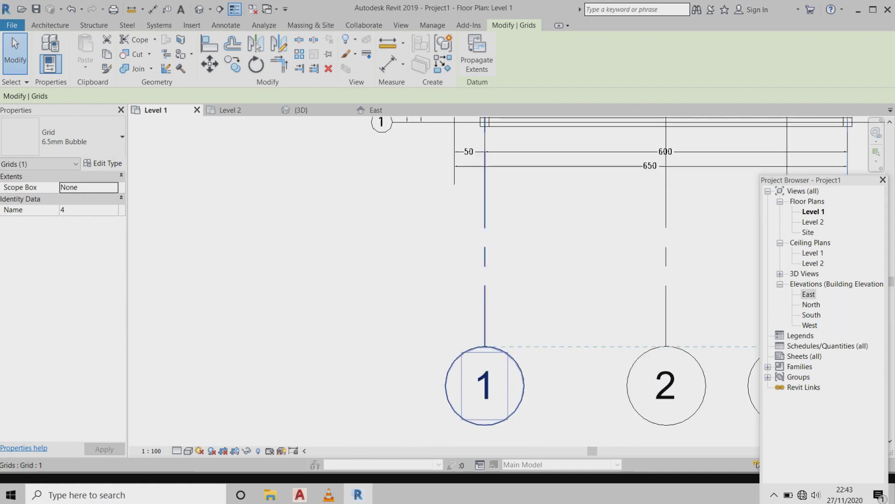
- Relabel the grid bubbles 1, 2, 3, 4 as A, B, C and D
left_click(485, 385)
type("A")
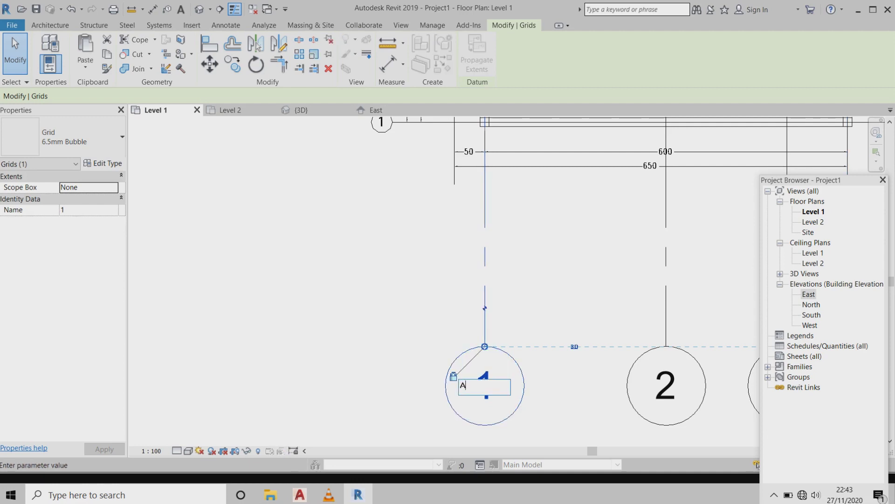
key("Return")
scroll(323, 335, "down", 2)
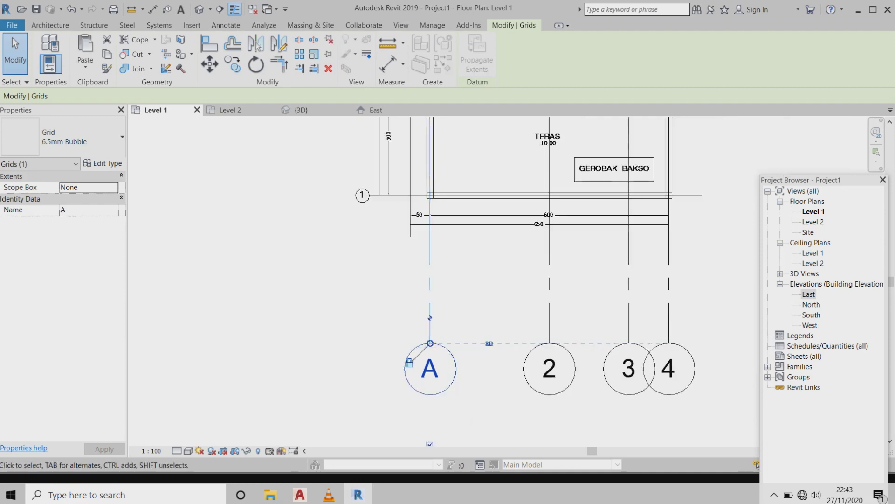
scroll(542, 373, "up", 2)
double_click(550, 367)
type("B")
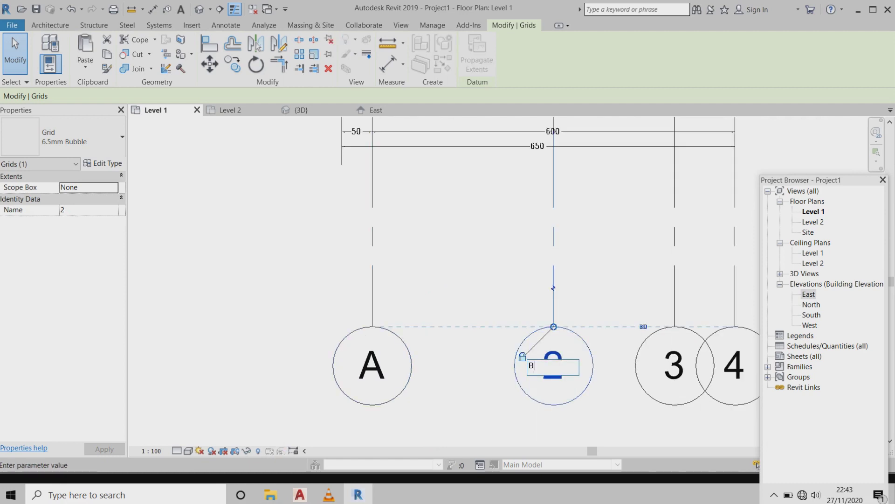
key("Return")
double_click(674, 366)
type("C")
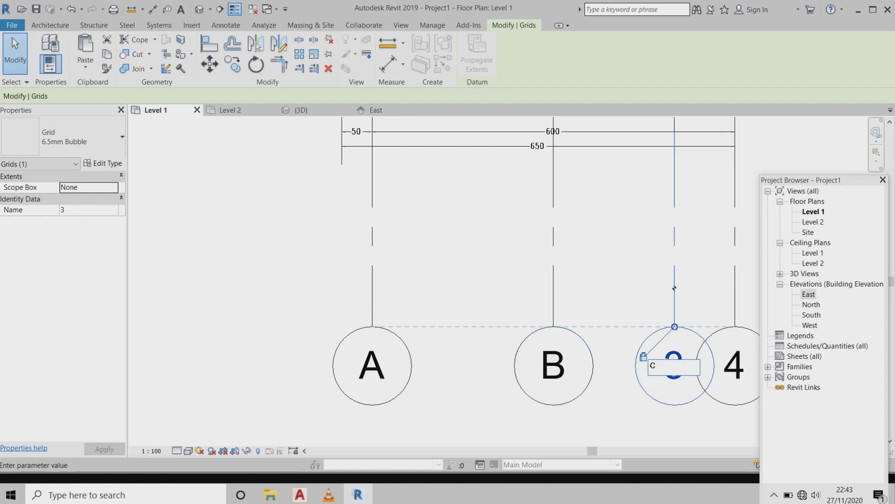
key("Return")
double_click(735, 365)
type("D")
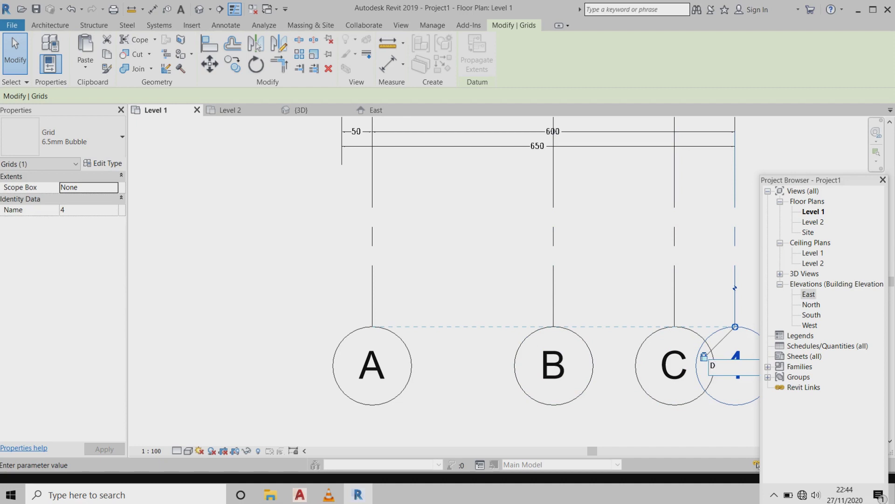
key("Return")
- Cancel the pending right-click action and zoom over the renamed grids
scroll(504, 376, "down", 2)
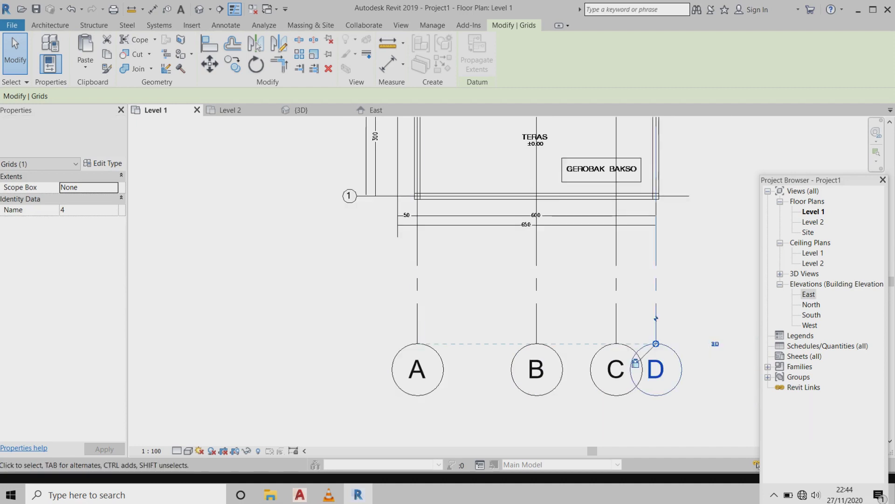
right_click(338, 284)
key("Escape")
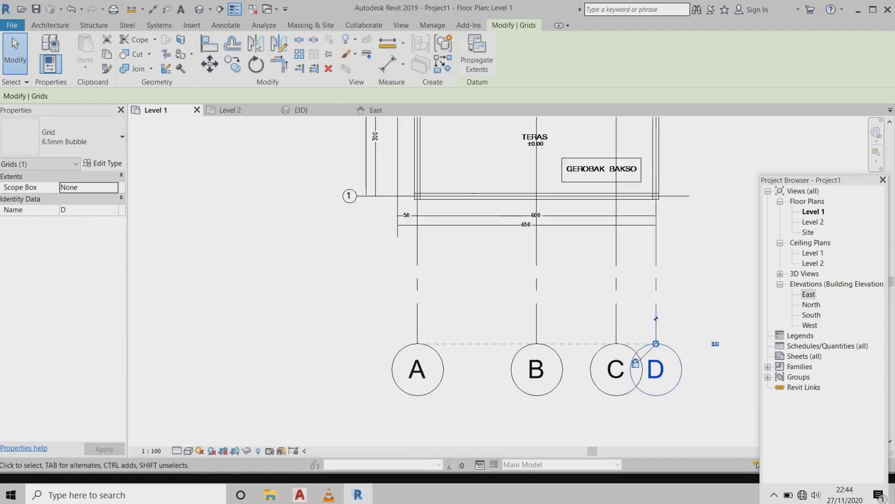
scroll(366, 300, "down", 2)
scroll(366, 300, "down", 1)
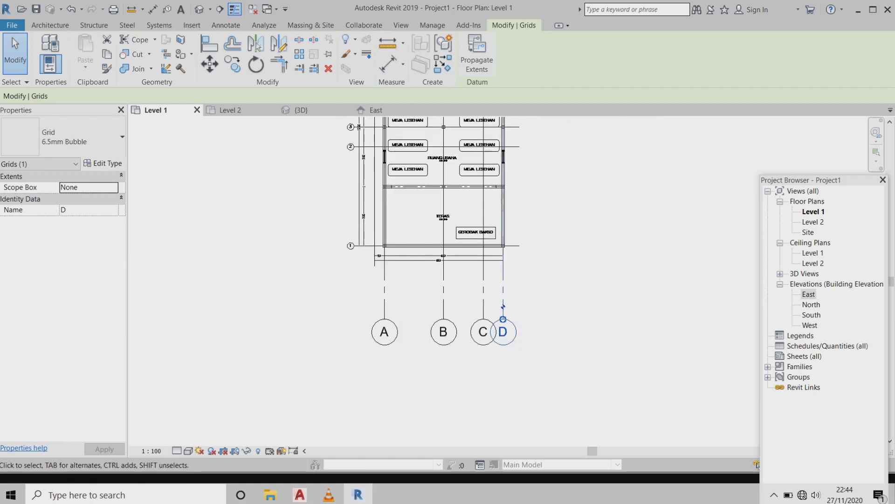
scroll(365, 300, "down", 2)
scroll(376, 243, "up", 1)
scroll(376, 243, "up", 4)
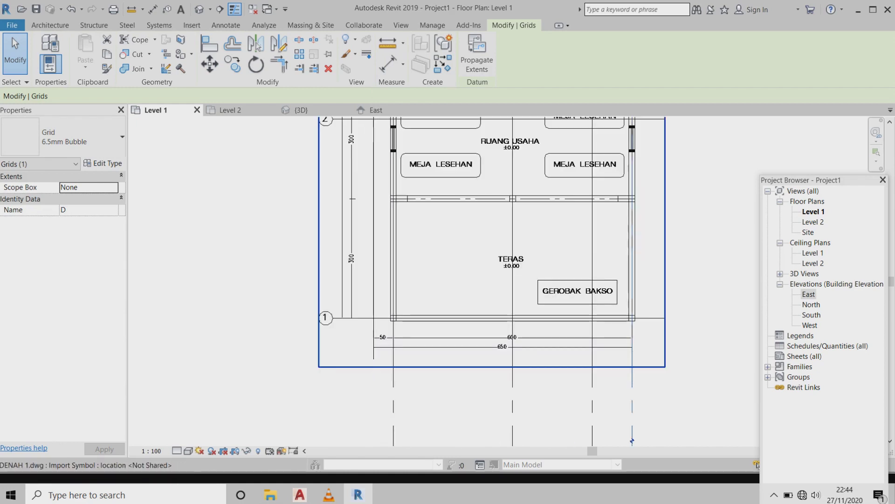
- Draw a short horizontal grid along the plan's grid line 1
left_click(51, 25)
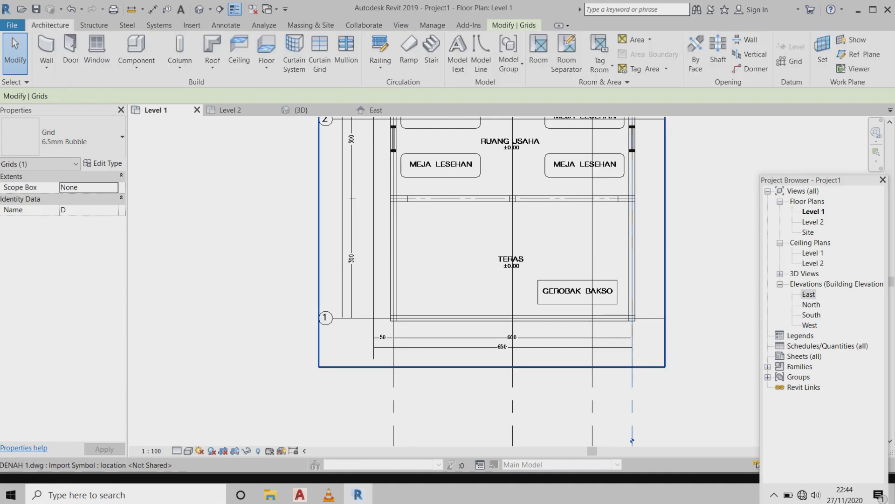
left_click(790, 61)
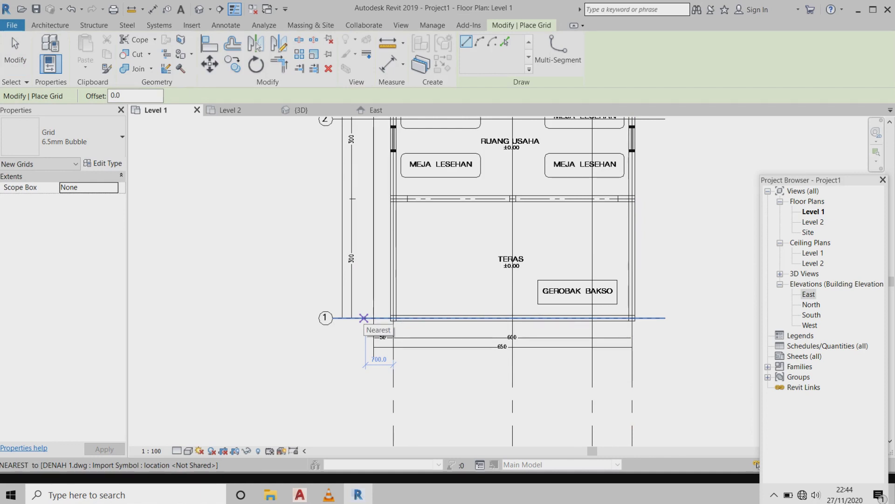
left_click(364, 318)
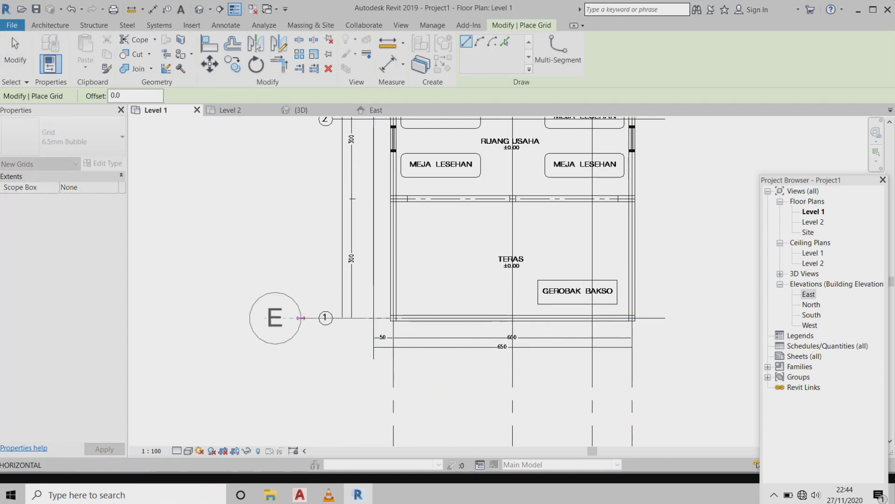
left_click(301, 318)
key("Escape")
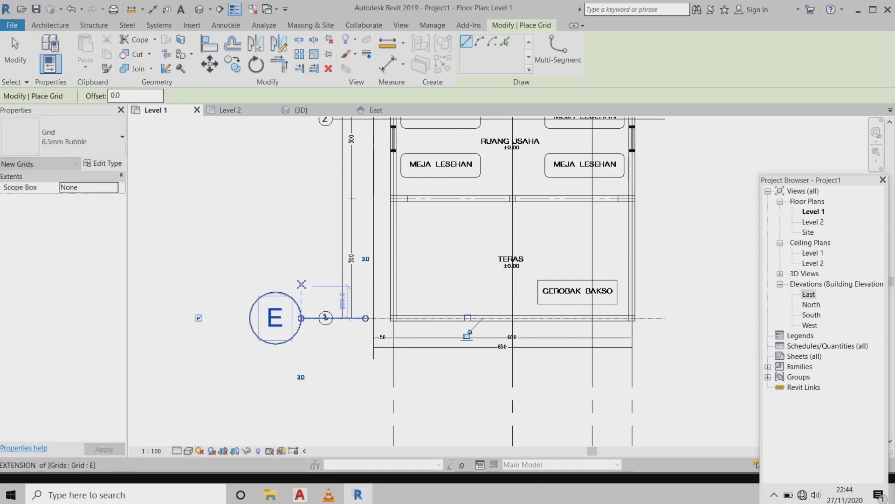
key("Escape")
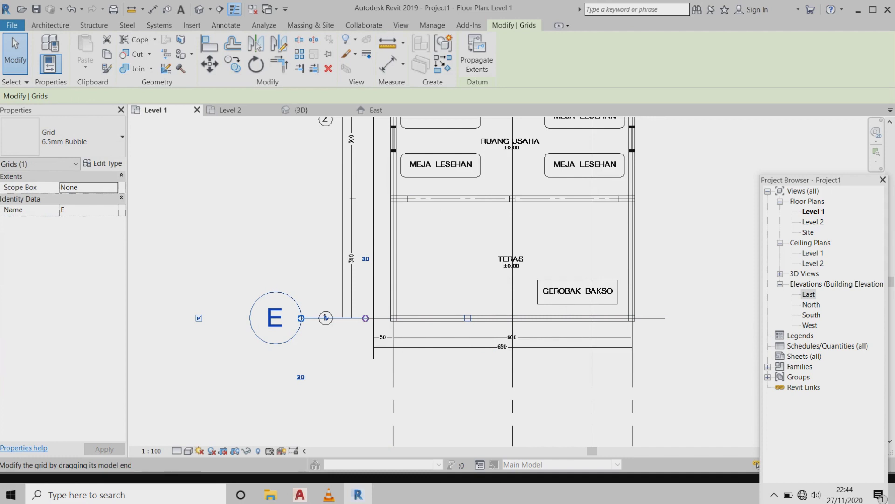
- Stretch the horizontal grid across the whole plan and relabel it from E to 1
left_click_drag(365, 318, 743, 318)
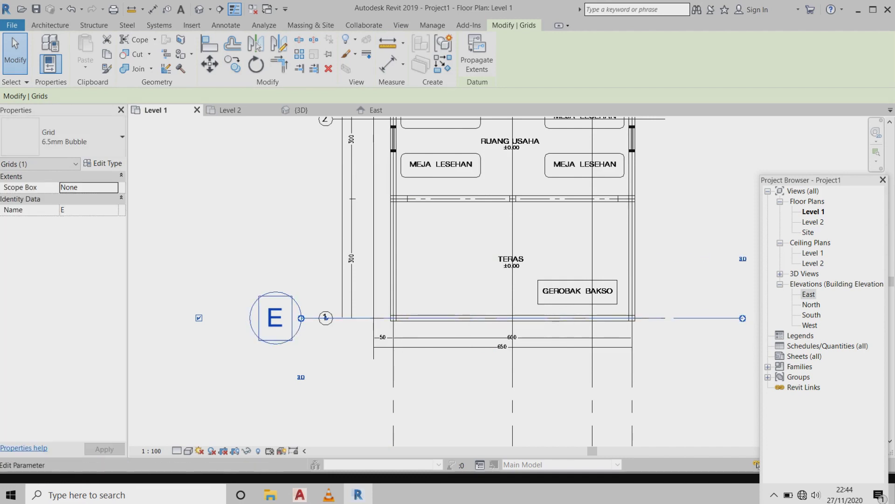
left_click(276, 318)
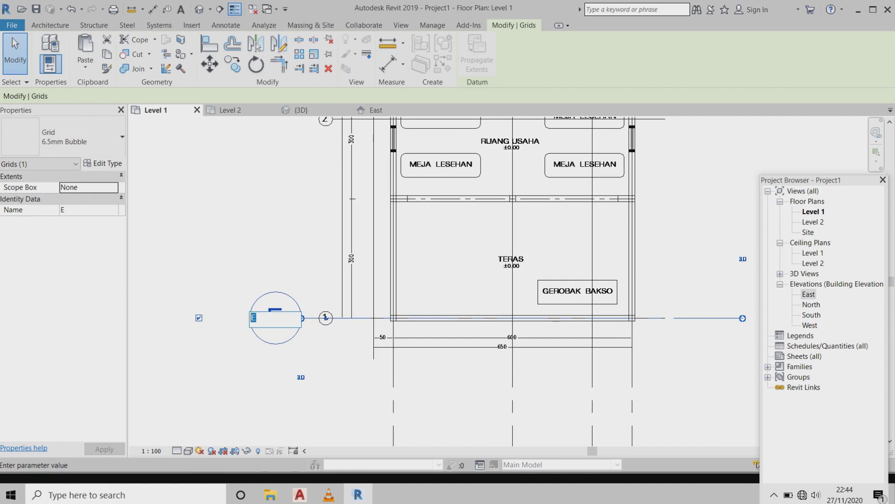
type("1")
key("Return")
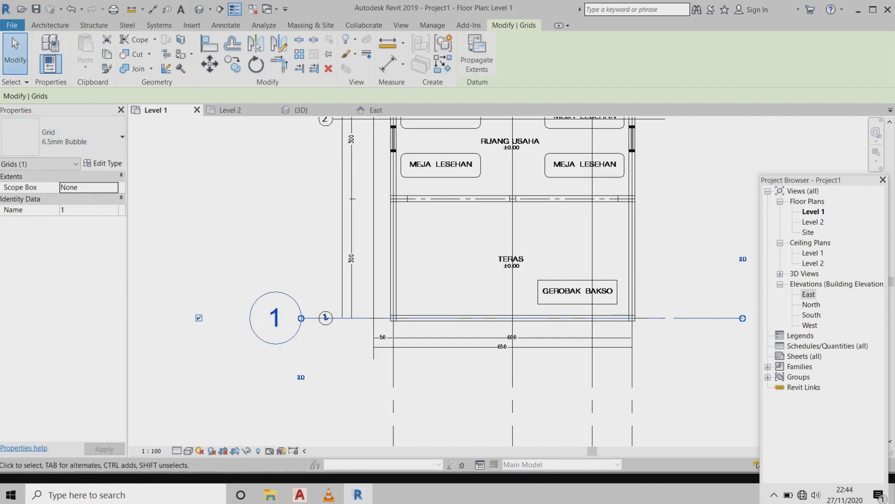
key("Escape")
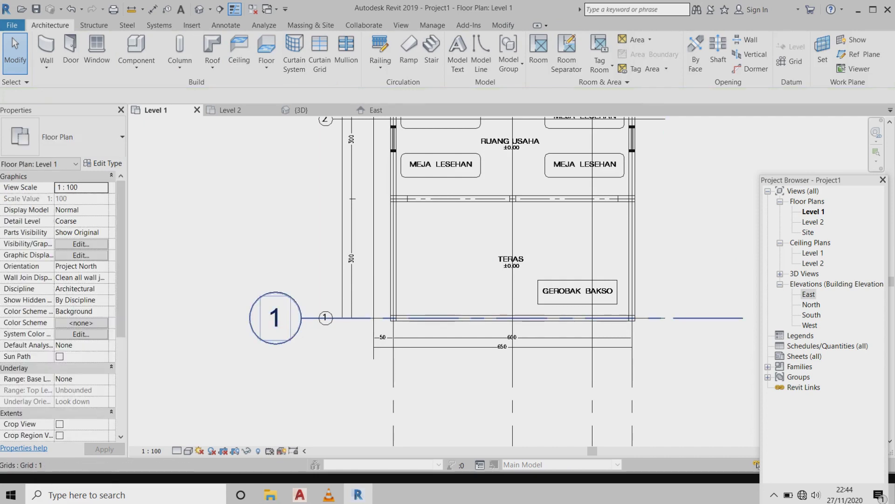
- Copy grid 1 upward to create grid 2
left_click(355, 318)
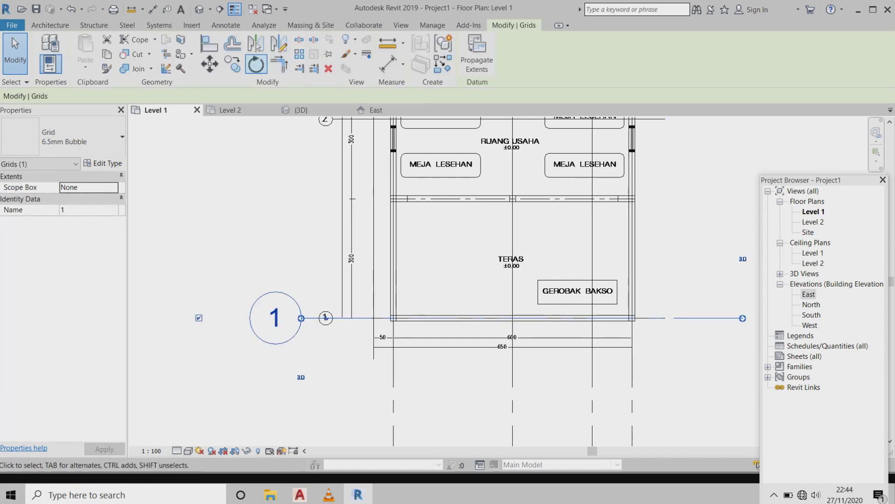
key("c")
key("o")
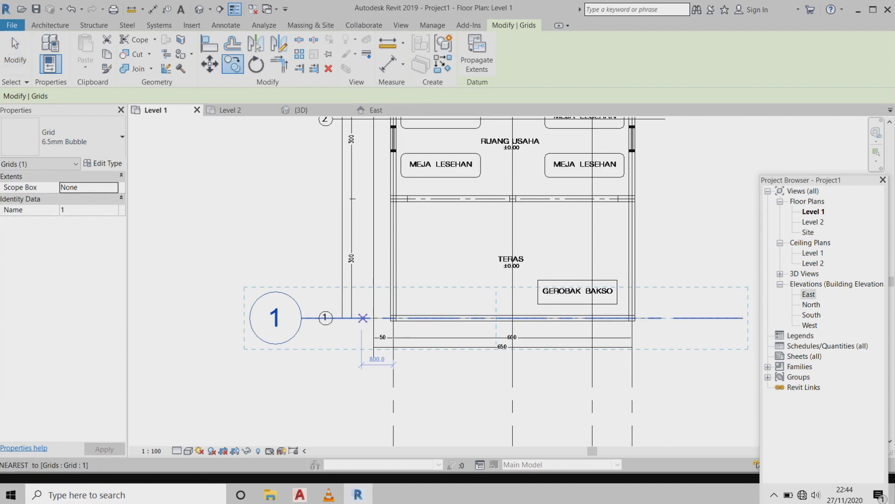
left_click(363, 318)
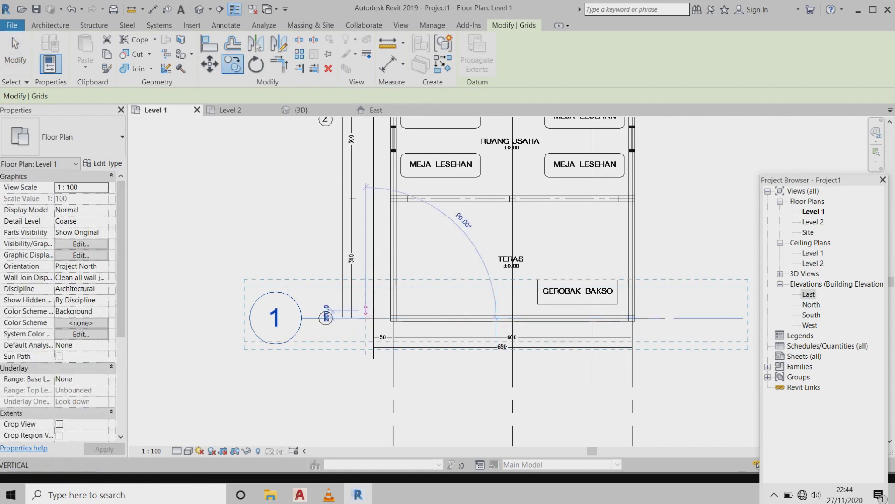
left_click(365, 202)
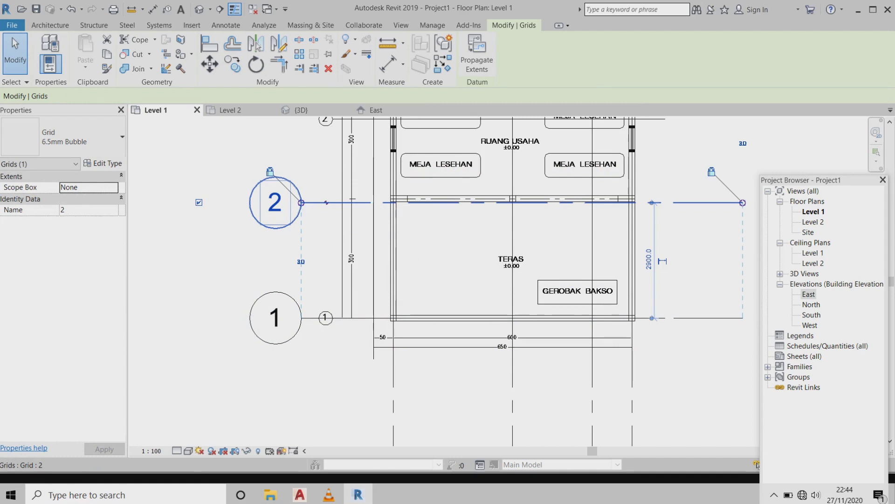
key("Escape")
- Set the spacing between grids 1 and 2 to exactly 3000
left_click(289, 203)
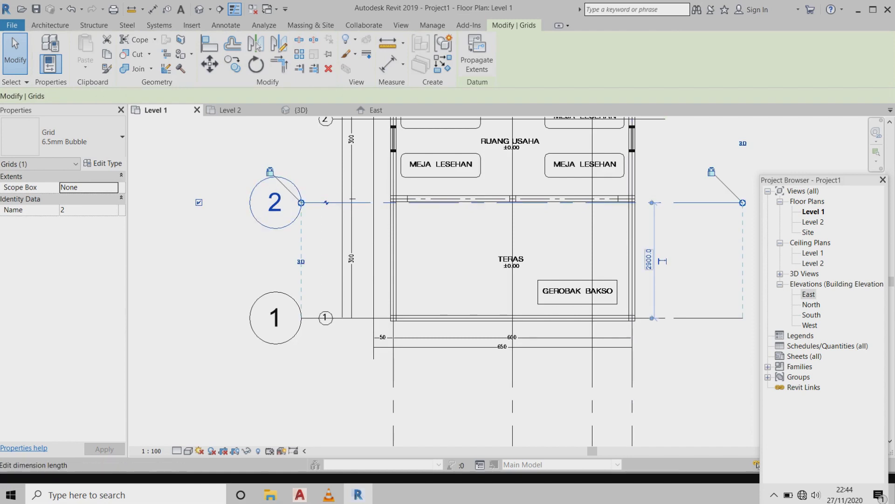
scroll(663, 267, "up", 2)
scroll(663, 266, "up", 1)
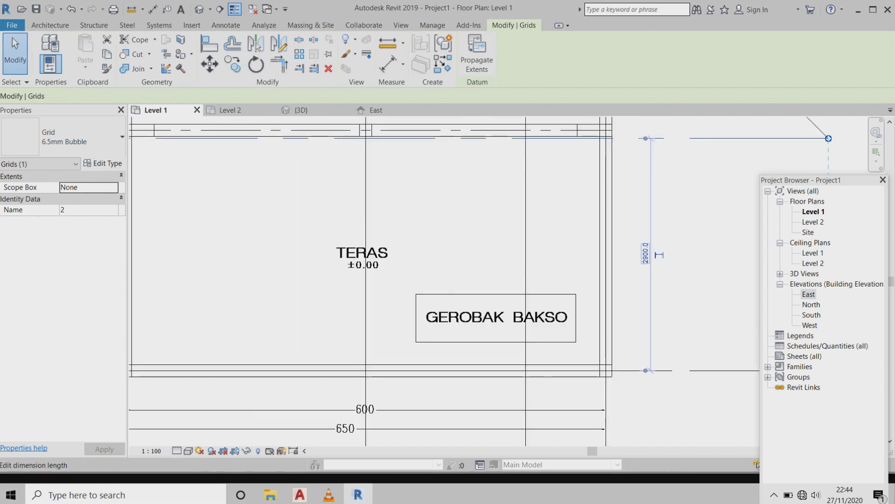
left_click(659, 255)
type("3000")
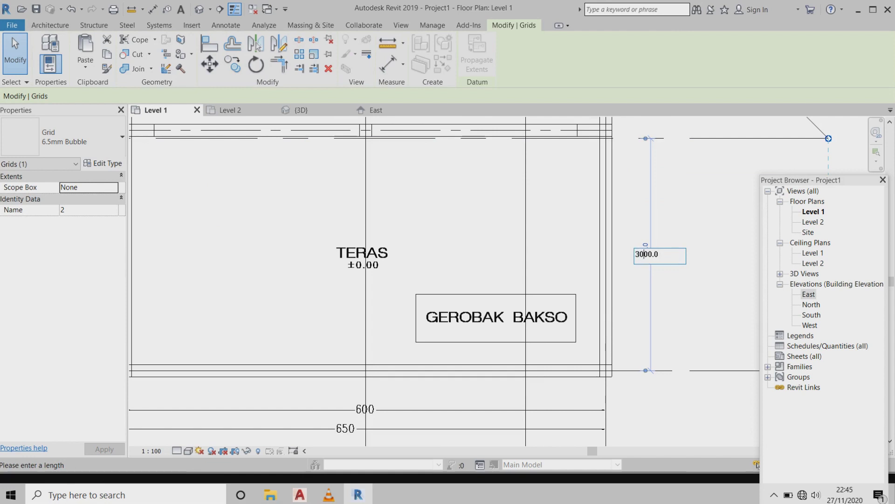
key("Return")
scroll(601, 302, "down", 3)
scroll(601, 302, "down", 1)
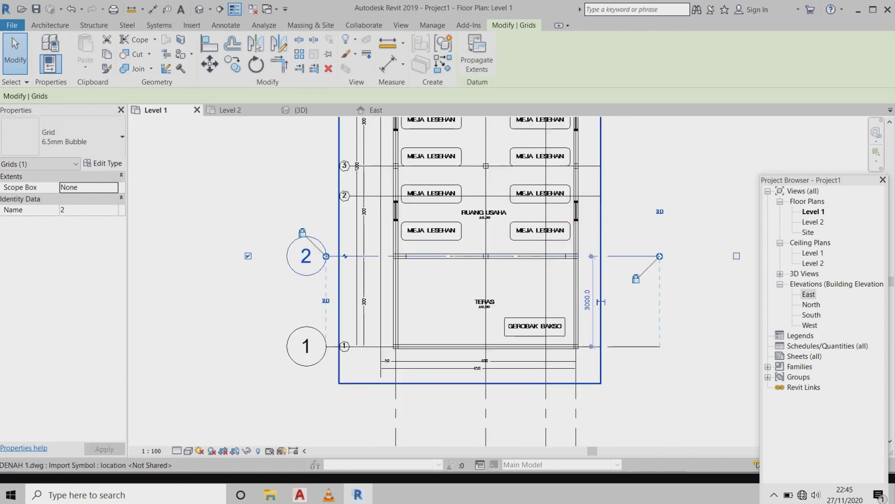
scroll(415, 368, "down", 2)
scroll(354, 261, "up", 3)
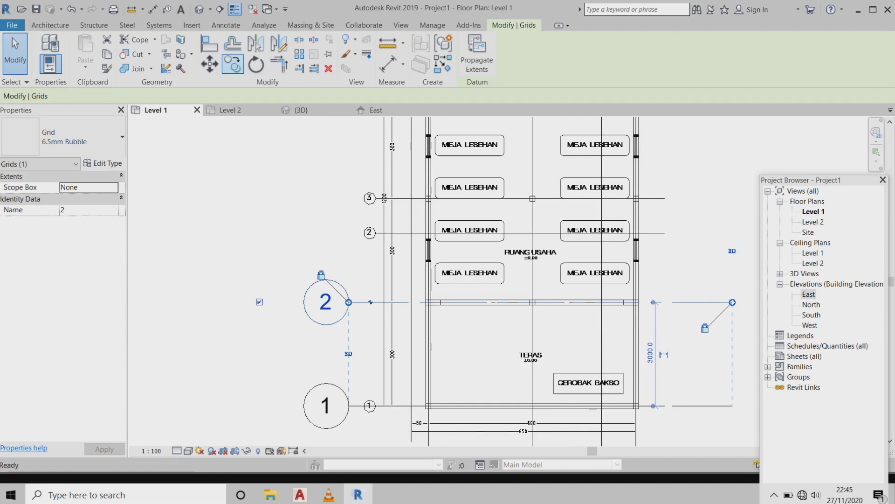
key("c")
key("o")
scroll(404, 276, "up", 1)
scroll(404, 276, "up", 1)
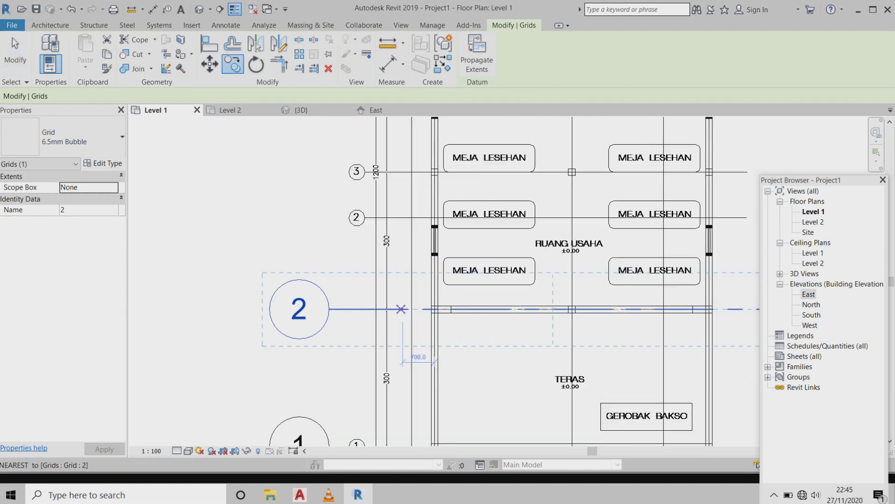
- Copy grid 2 up 2000 to make grid 3, then grid 3 up 1000 for grid 4
left_click(369, 309)
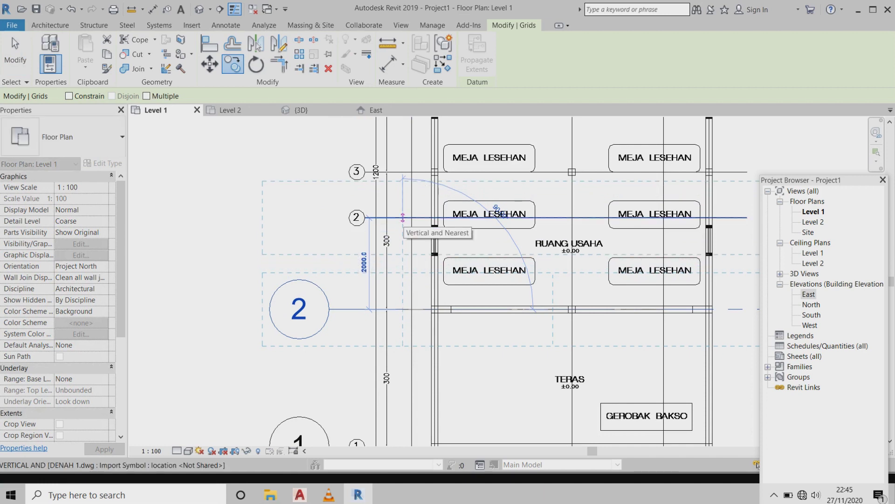
left_click(403, 217)
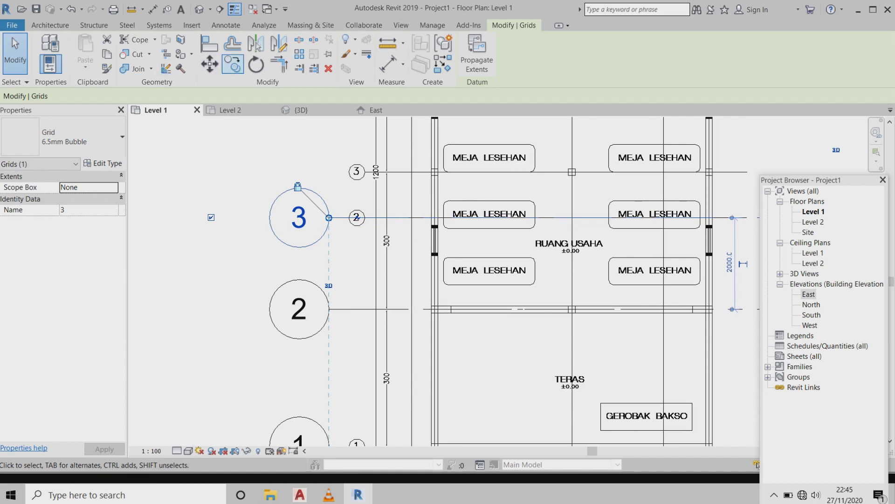
left_click(233, 64)
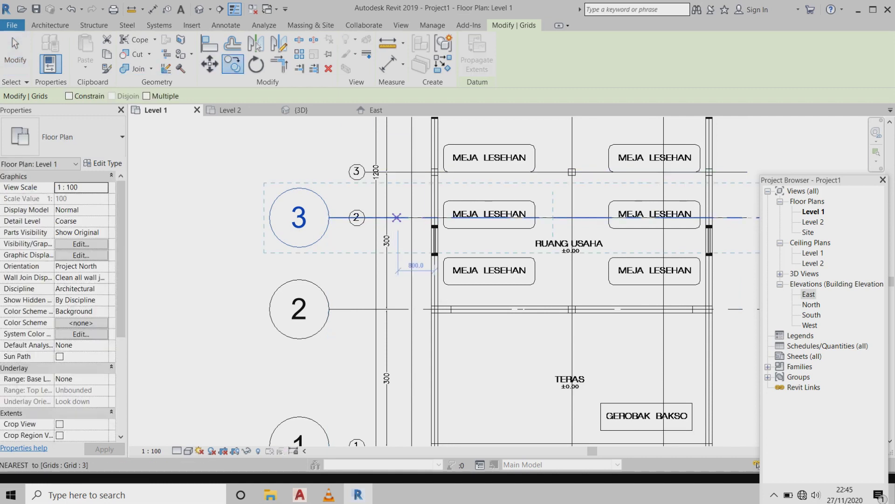
left_click(397, 218)
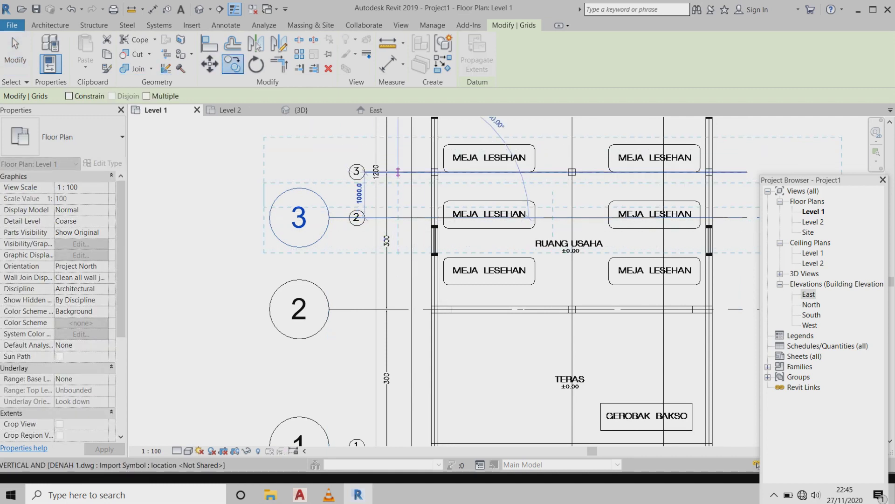
left_click(398, 172)
scroll(366, 275, "down", 3)
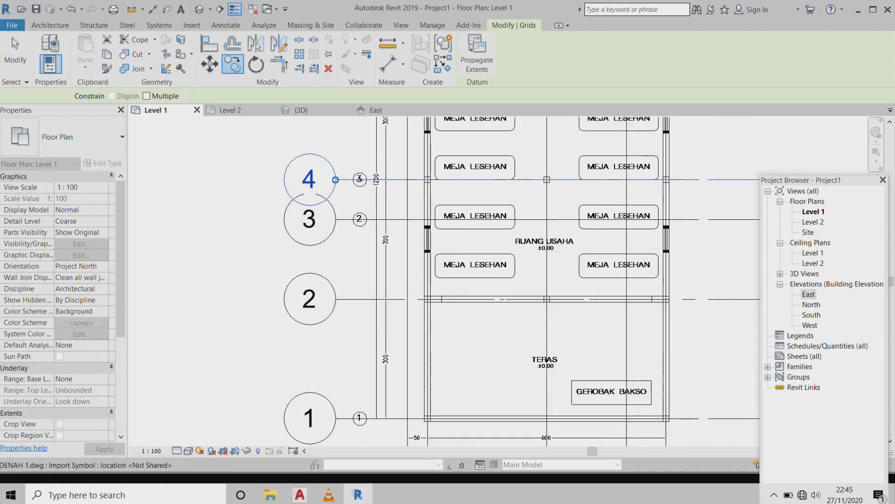
scroll(466, 280, "down", 2)
scroll(466, 280, "up", 3)
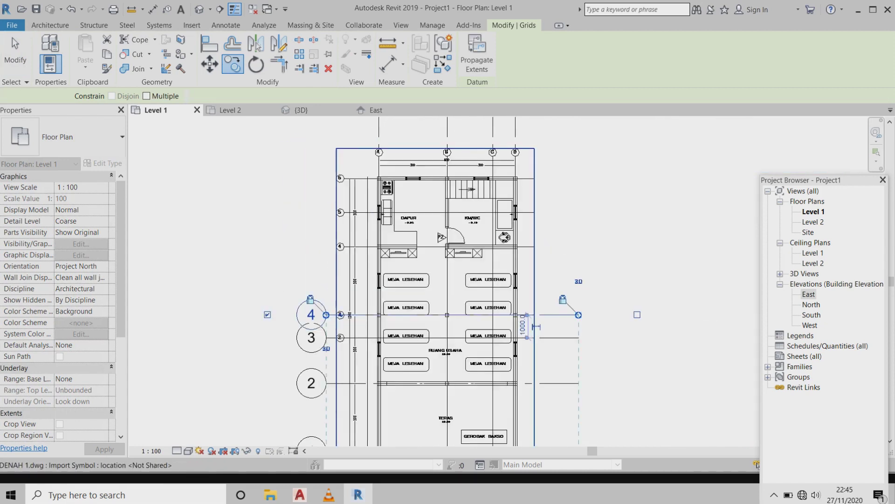
scroll(335, 323, "up", 2)
key("Escape")
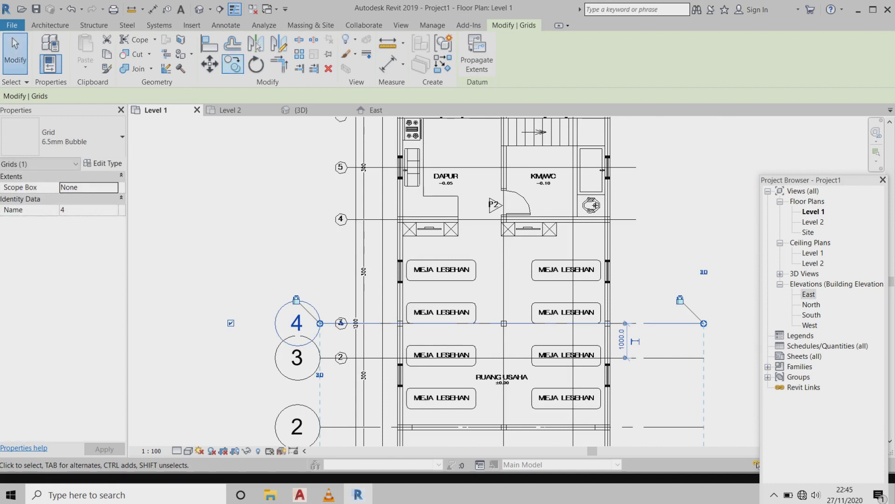
left_click(233, 64)
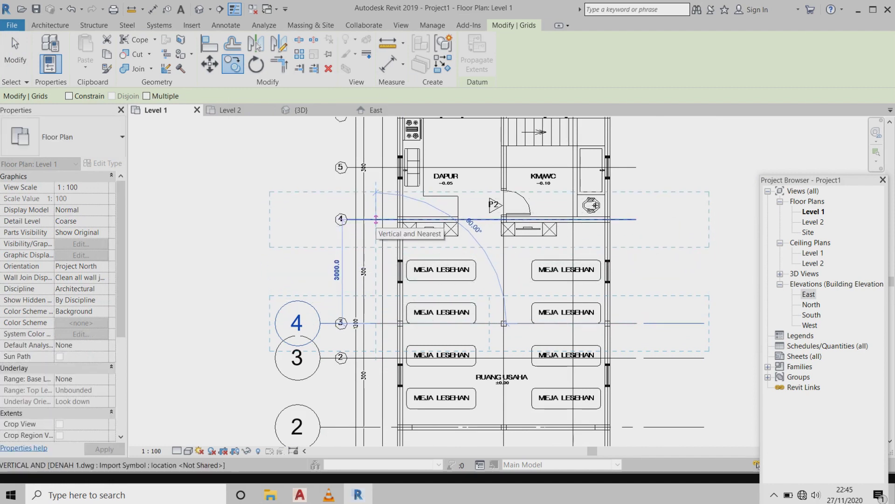
- Place grid 5 3000 above grid 4, then copy it 1500 up as grid 6
left_click(376, 219)
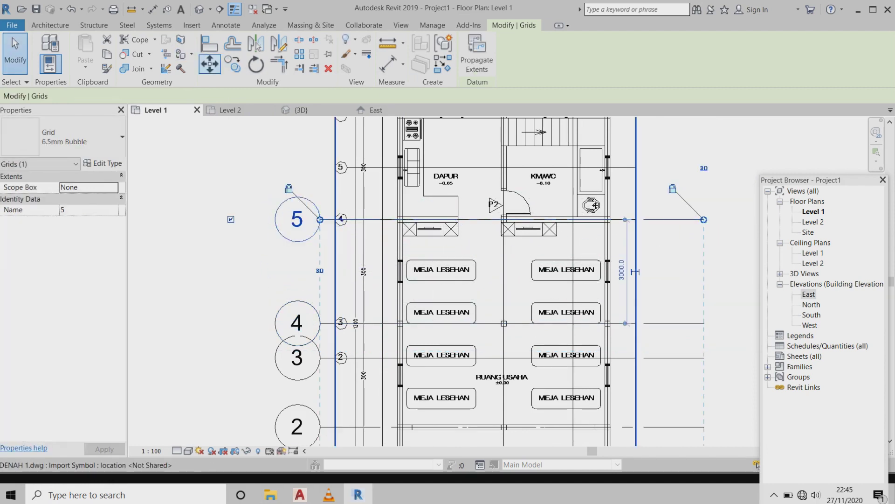
left_click(233, 63)
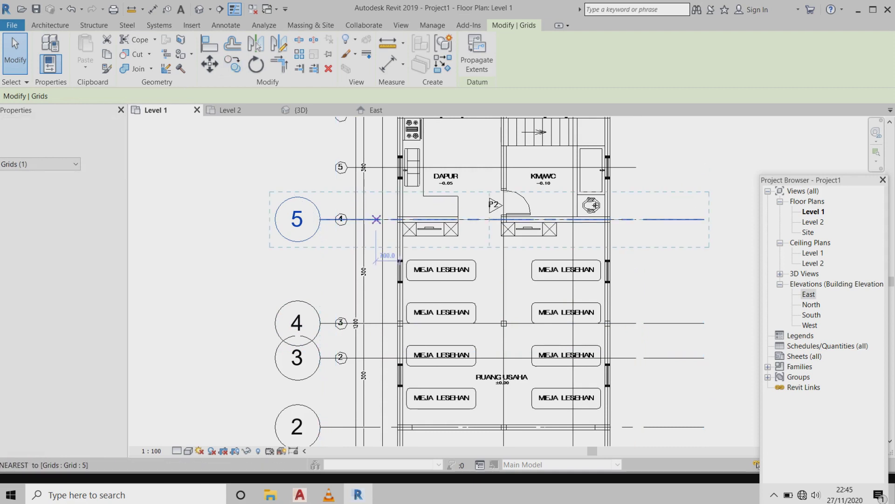
left_click(365, 219)
left_click(376, 167)
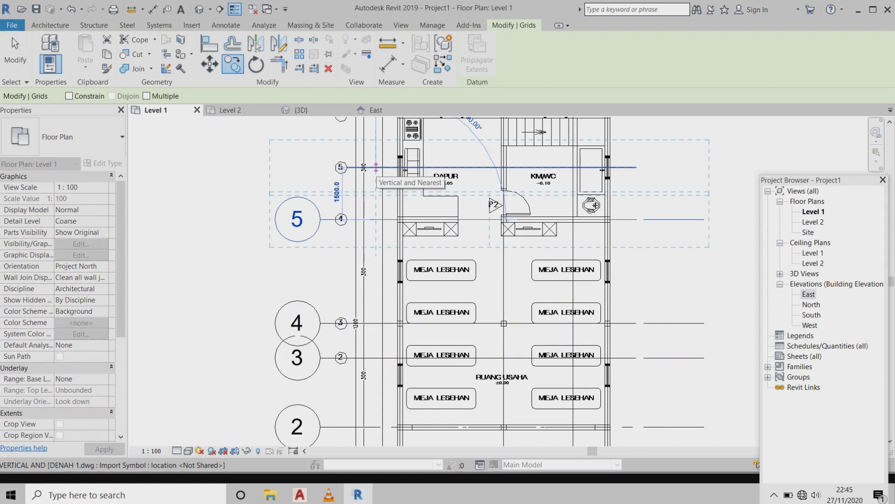
left_click(376, 167)
scroll(388, 220, "down", 1)
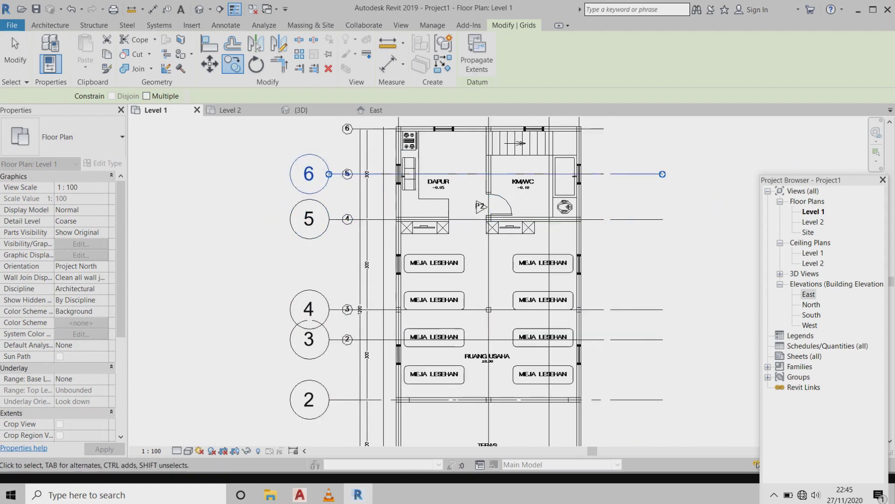
scroll(389, 220, "down", 3)
scroll(385, 161, "up", 1)
scroll(385, 160, "up", 1)
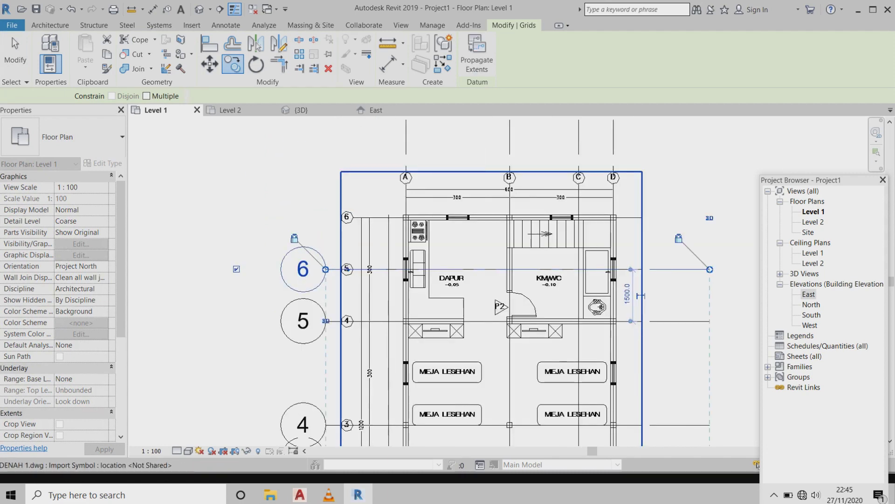
scroll(385, 161, "up", 1)
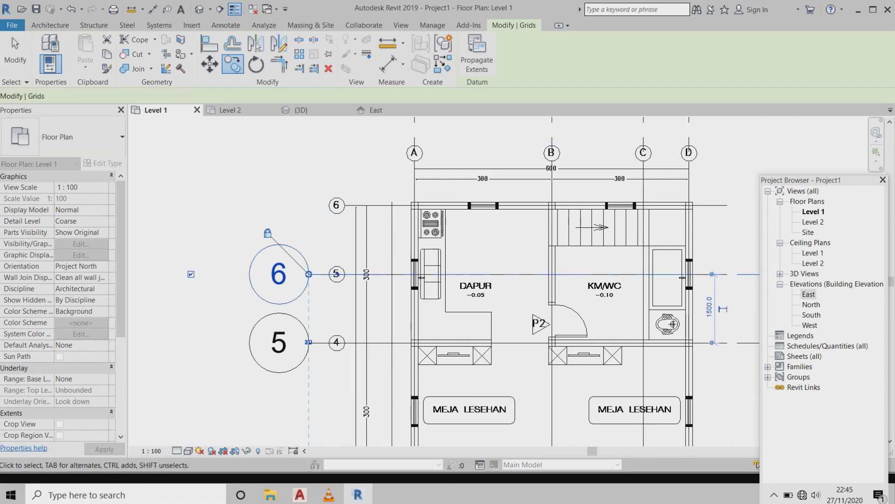
scroll(353, 145, "down", 1)
scroll(351, 145, "down", 1)
scroll(351, 146, "up", 1)
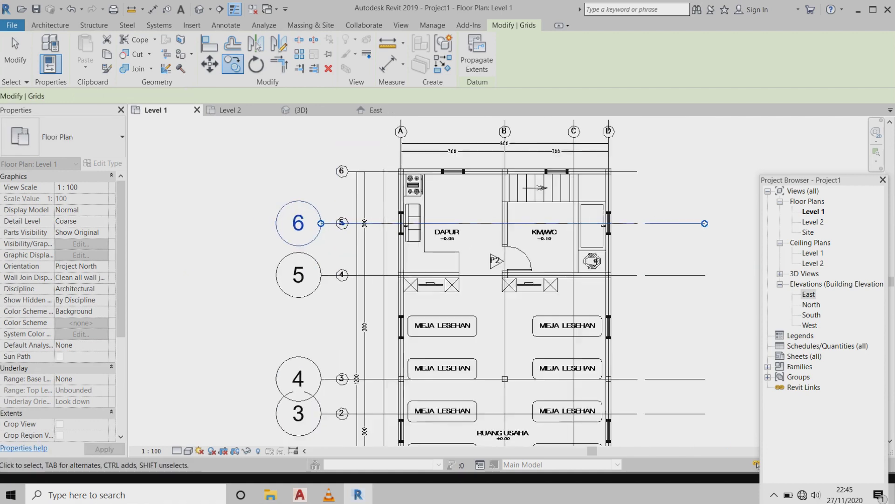
scroll(351, 145, "down", 1)
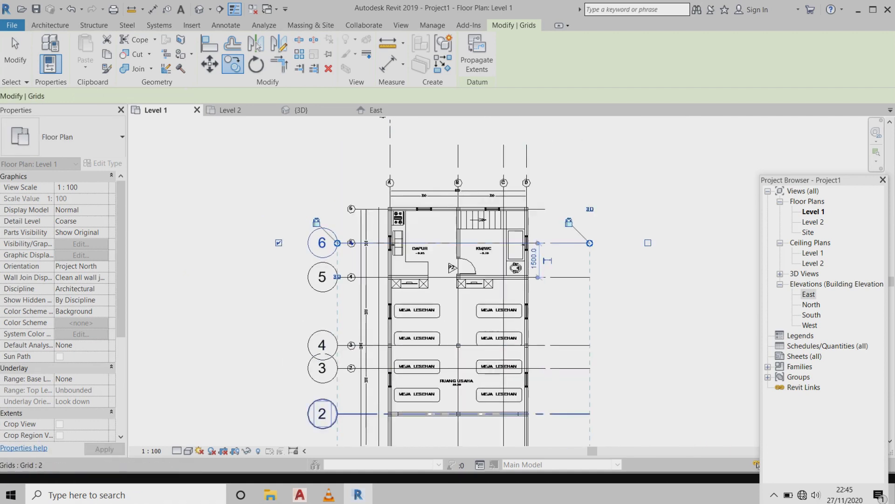
scroll(328, 141, "up", 1)
scroll(366, 266, "up", 1)
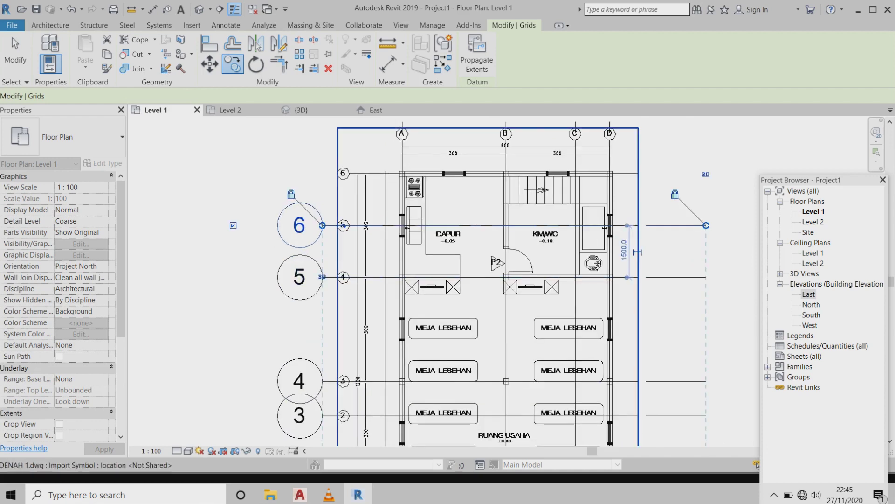
scroll(366, 266, "up", 1)
- Copy grid 6 1500 mm upward along the plan line to create grid 7
key("Escape")
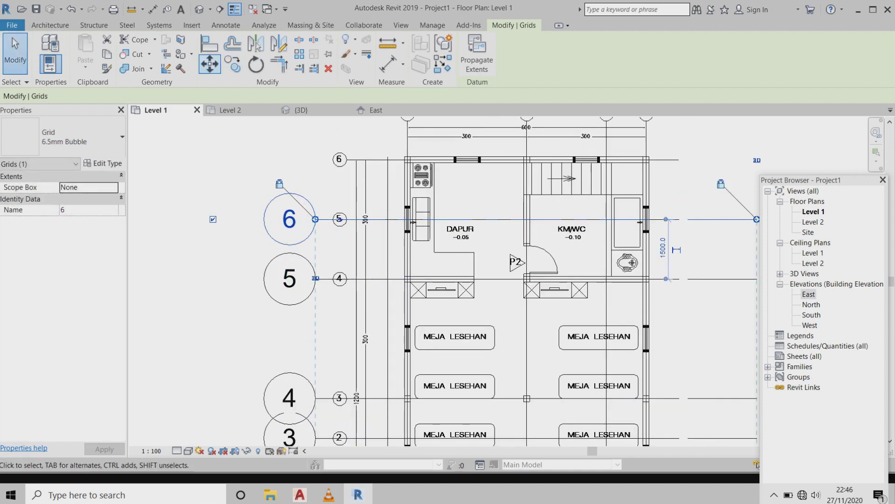
left_click(233, 64)
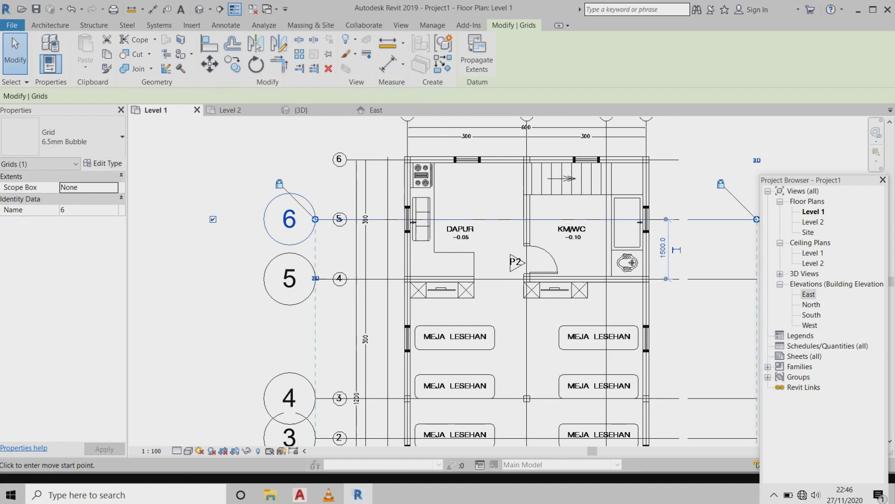
left_click(380, 219)
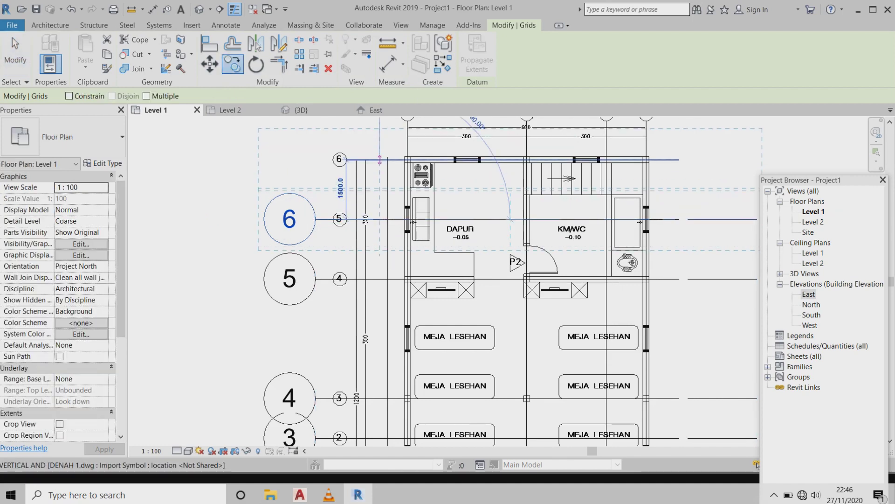
left_click(380, 159)
scroll(377, 173, "down", 1)
scroll(377, 173, "down", 3)
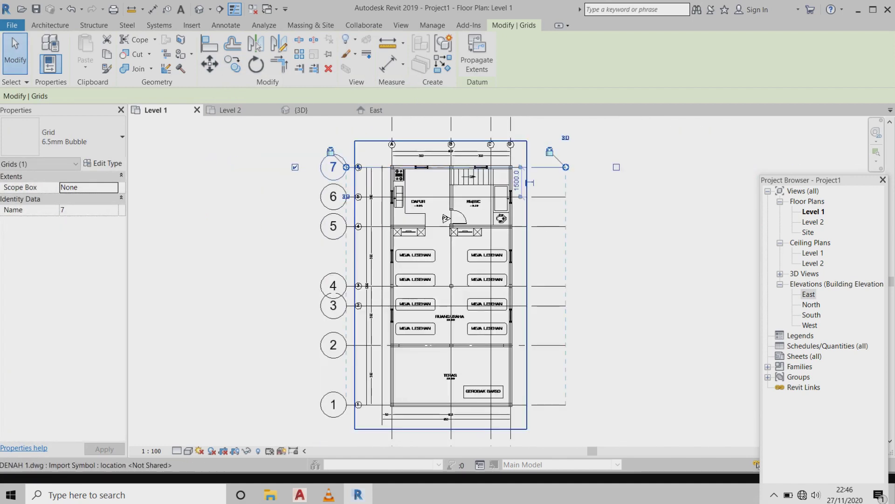
scroll(359, 348, "up", 1)
scroll(359, 347, "up", 1)
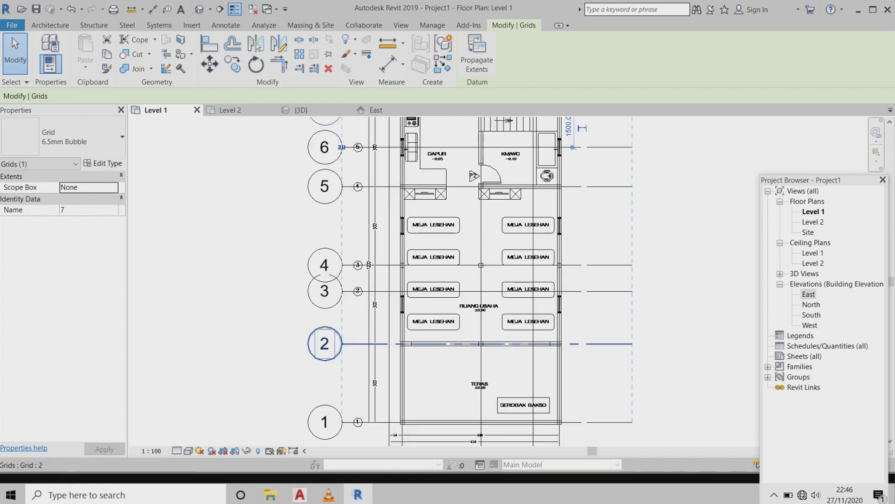
scroll(359, 348, "down", 2)
scroll(359, 347, "up", 1)
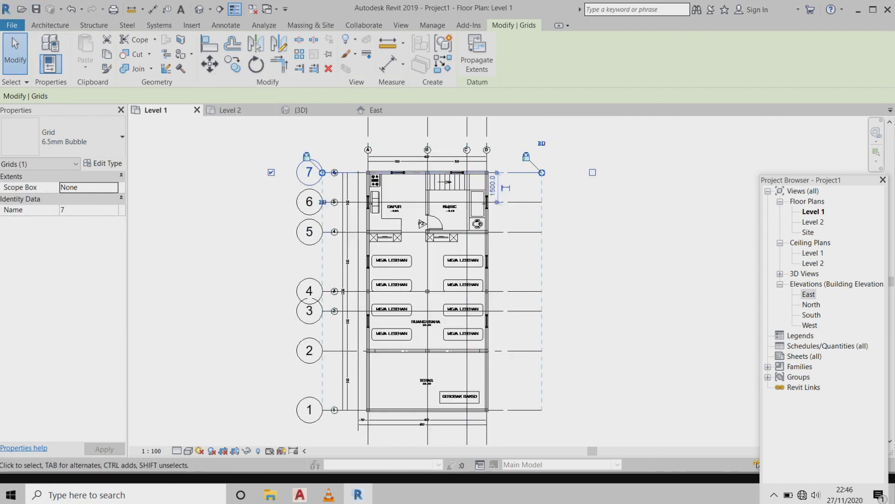
- Switch to Level 2 and zoom around checking grids A–D and 1–7 over DENAH ATAS
left_click(230, 110)
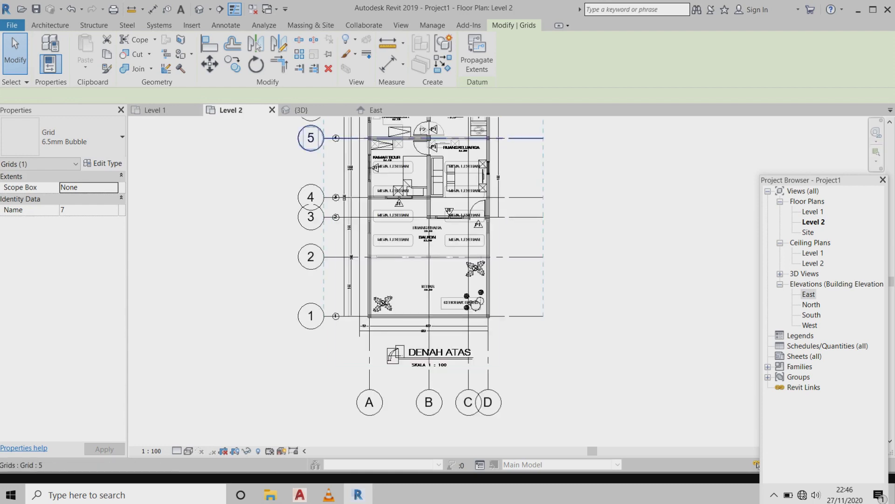
scroll(372, 427, "down", 1)
scroll(372, 426, "down", 1)
scroll(372, 427, "up", 2)
scroll(373, 427, "up", 3)
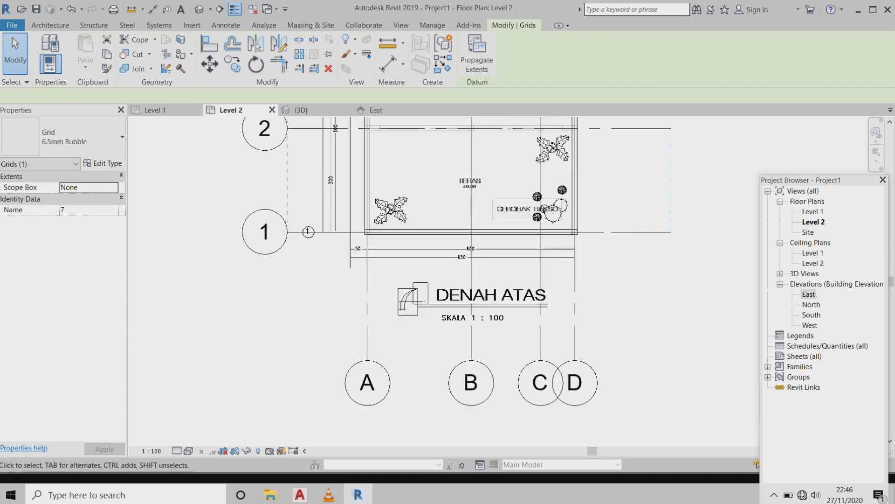
scroll(364, 252, "up", 2)
scroll(364, 252, "up", 2)
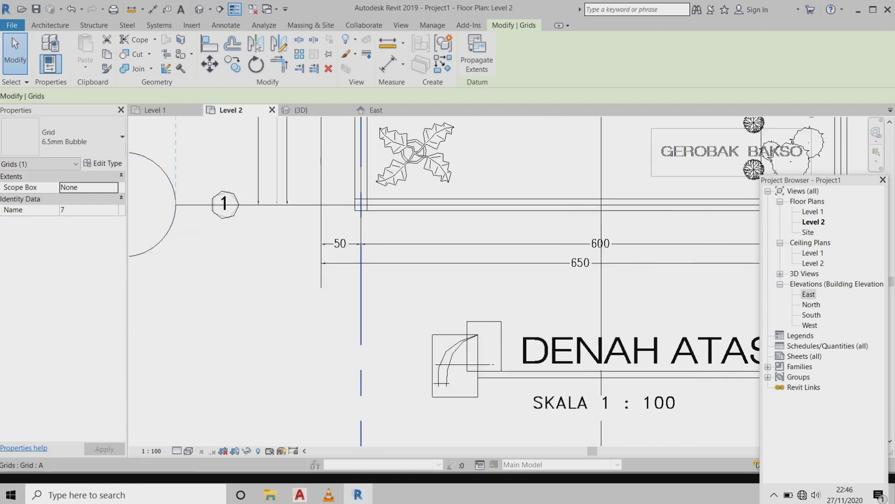
scroll(312, 228, "down", 2)
scroll(541, 196, "up", 1)
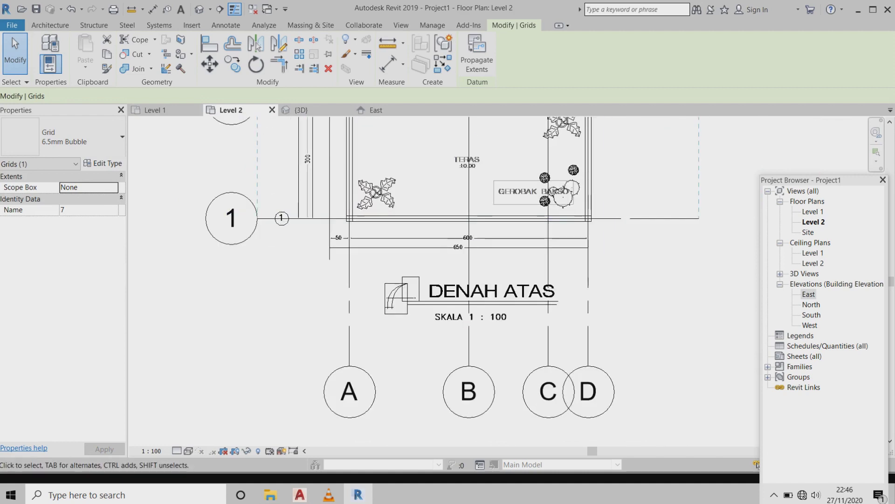
scroll(492, 252, "up", 1)
scroll(625, 215, "up", 1)
scroll(624, 216, "up", 1)
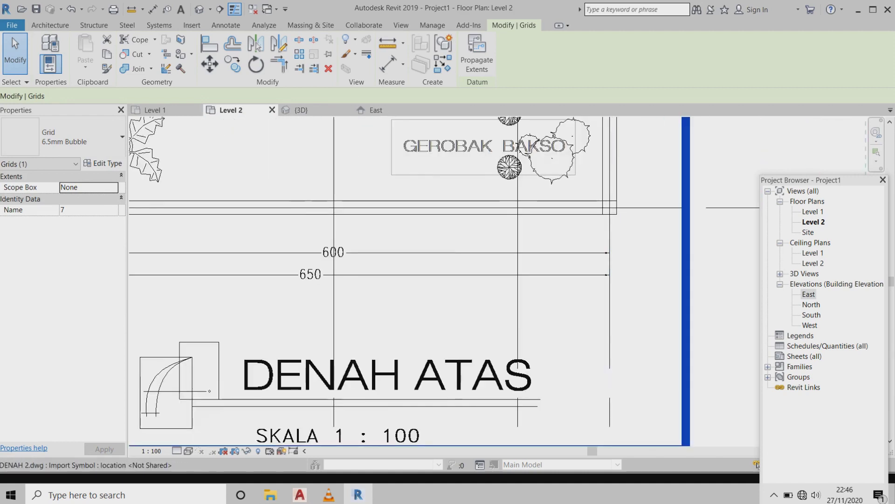
scroll(624, 215, "up", 1)
scroll(294, 261, "down", 1)
scroll(550, 271, "down", 1)
scroll(402, 252, "up", 1)
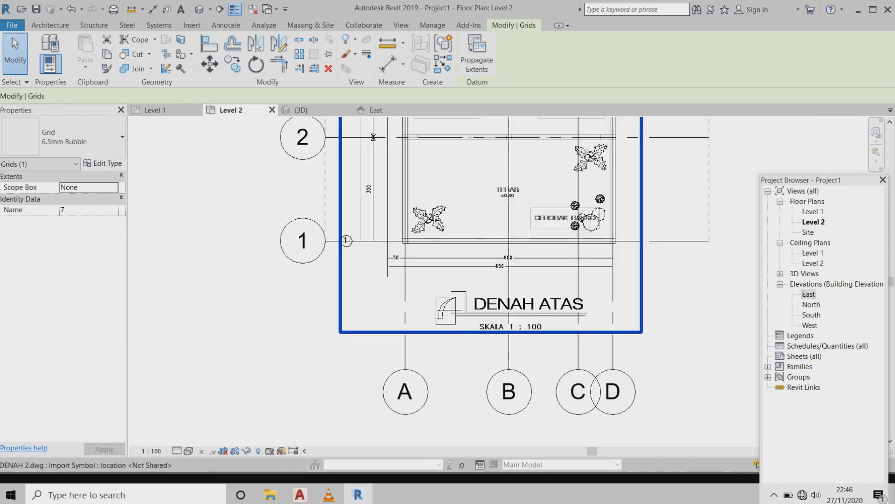
scroll(383, 263, "up", 1)
scroll(444, 247, "up", 1)
scroll(424, 247, "up", 1)
scroll(425, 247, "down", 1)
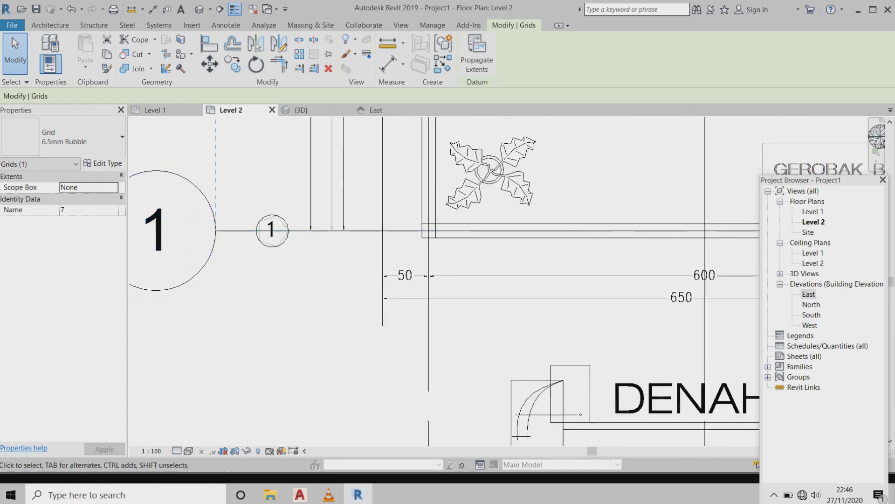
scroll(425, 247, "down", 1)
scroll(410, 242, "down", 1)
scroll(411, 242, "down", 1)
scroll(411, 243, "up", 1)
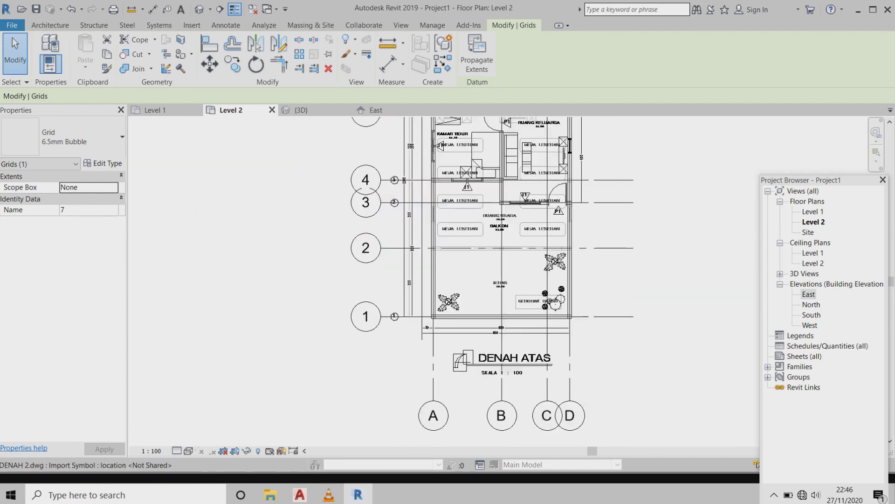
scroll(410, 243, "up", 1)
scroll(440, 257, "up", 1)
scroll(440, 256, "up", 1)
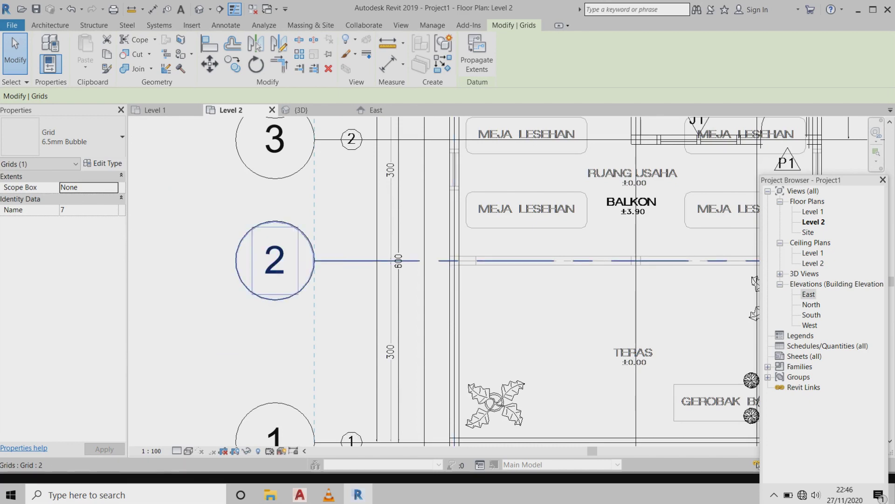
scroll(457, 261, "up", 1)
scroll(447, 272, "down", 1)
scroll(447, 273, "down", 1)
scroll(447, 273, "down", 1)
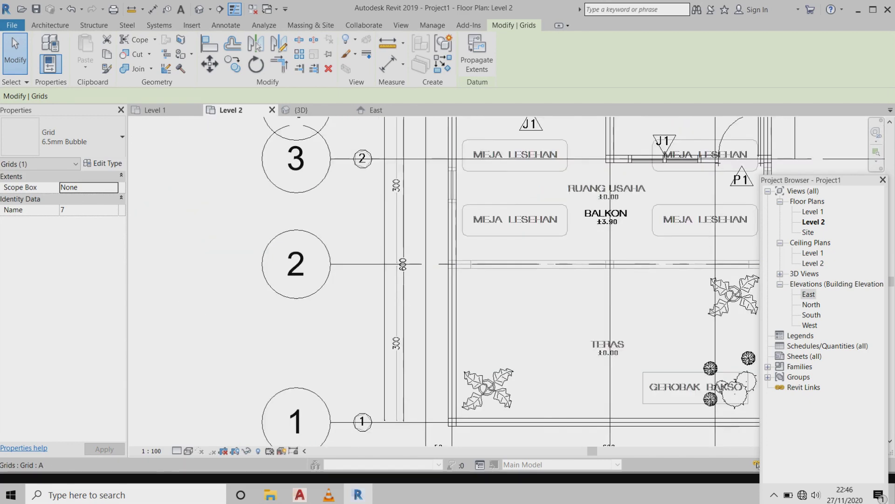
scroll(446, 273, "down", 2)
scroll(446, 221, "up", 1)
scroll(445, 221, "up", 2)
scroll(445, 221, "up", 1)
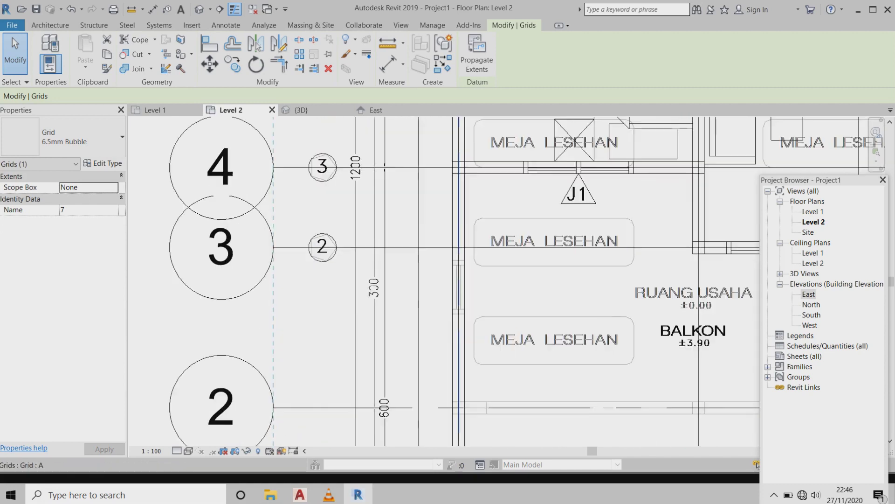
scroll(462, 252, "down", 2)
scroll(447, 247, "down", 2)
scroll(450, 234, "down", 1)
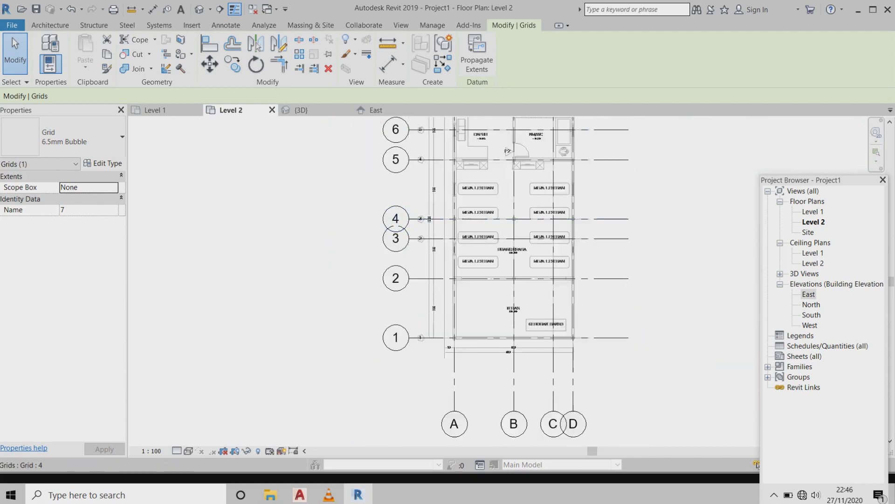
scroll(452, 224, "down", 2)
scroll(485, 243, "up", 1)
scroll(485, 243, "up", 1)
scroll(485, 243, "up", 1)
key("Escape")
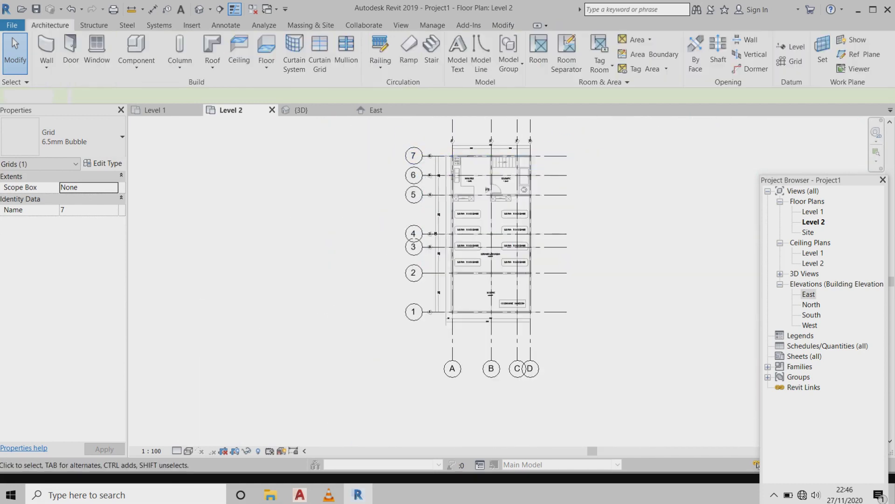
- Review both stacked DENAH plans in the 3D view, then return to the Level 1 plan
key("ctrl+Tab")
scroll(499, 224, "up", 2)
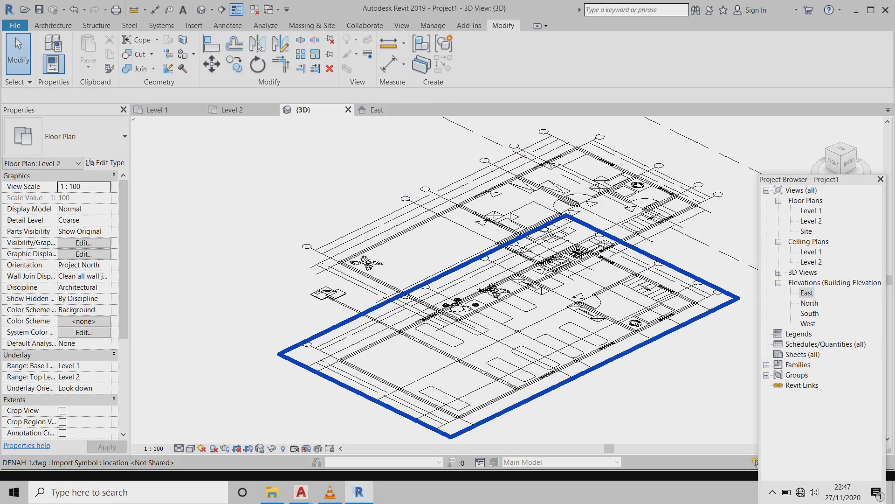
scroll(499, 224, "up", 2)
scroll(262, 250, "down", 1)
scroll(261, 249, "down", 1)
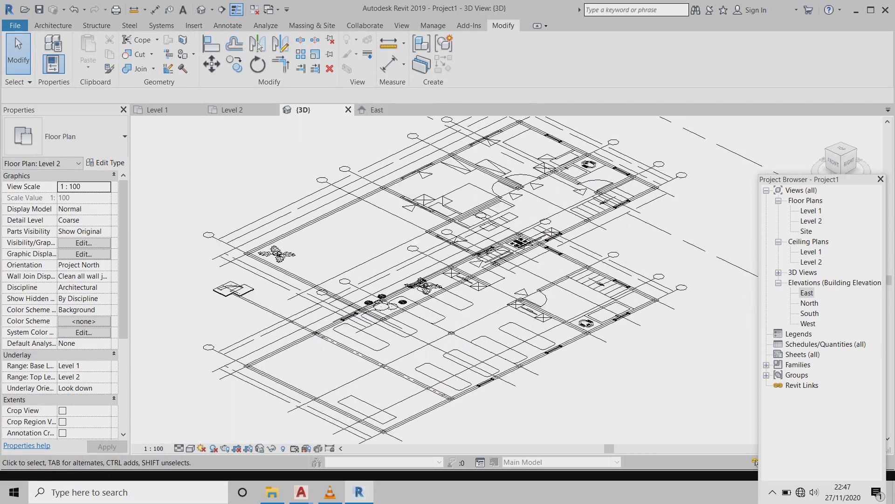
scroll(262, 249, "down", 1)
scroll(480, 229, "down", 2)
scroll(480, 228, "down", 1)
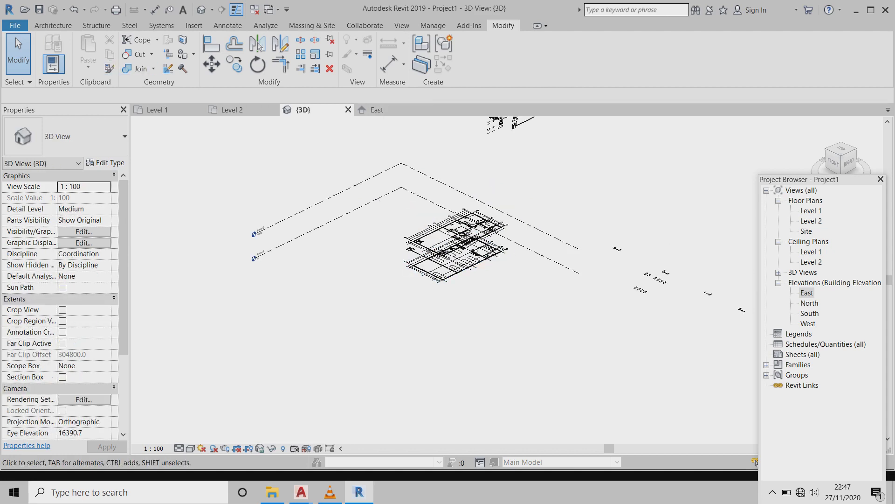
left_click(53, 26)
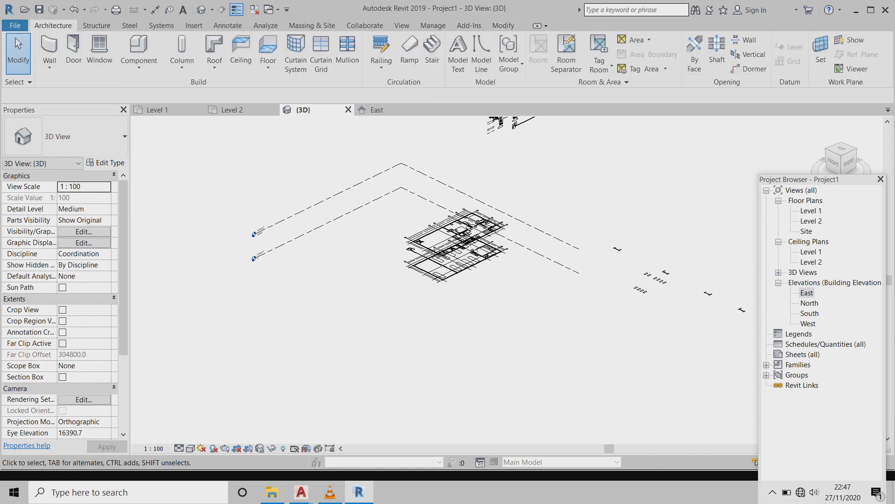
left_click(156, 110)
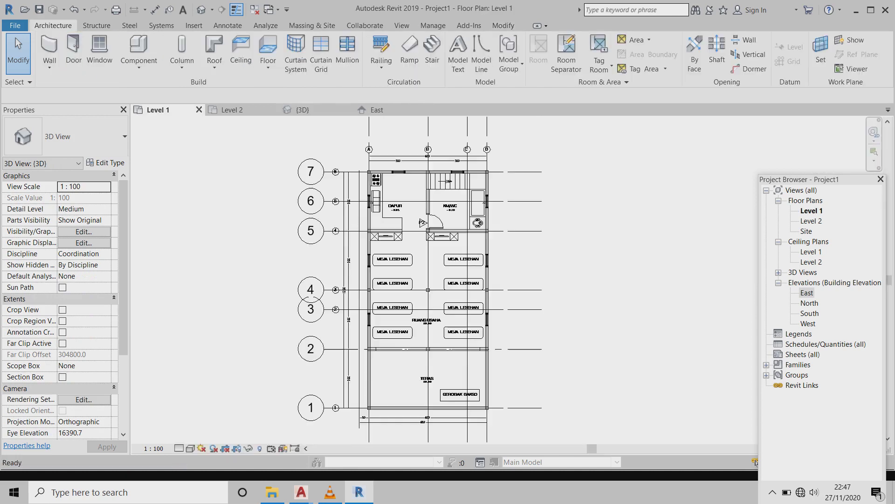
- Start the Wall tool, browse wall types, and open Type Properties for Generic - 200mm
scroll(404, 146, "up", 2)
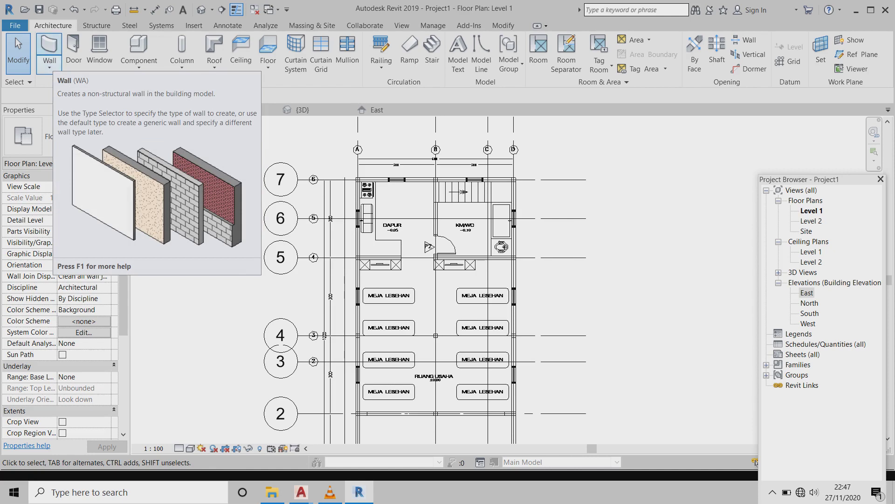
left_click(49, 52)
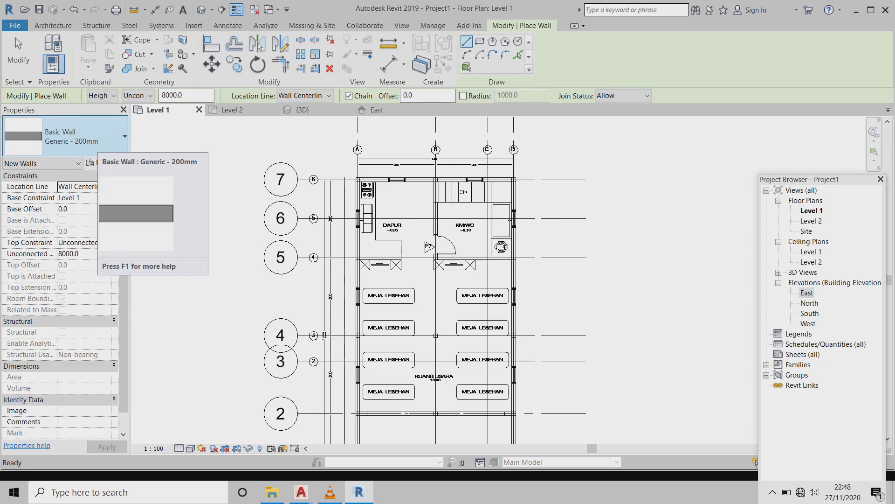
left_click(65, 136)
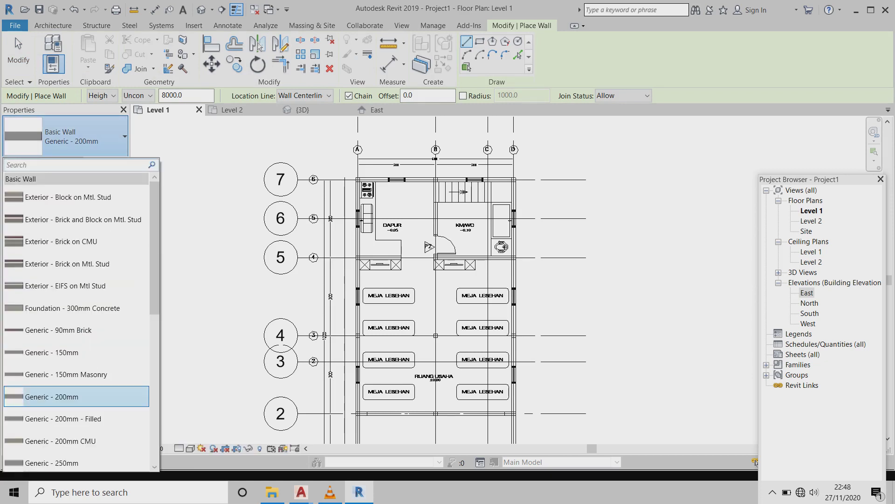
key("Down")
key("Down")
key("Down")
key("Down")
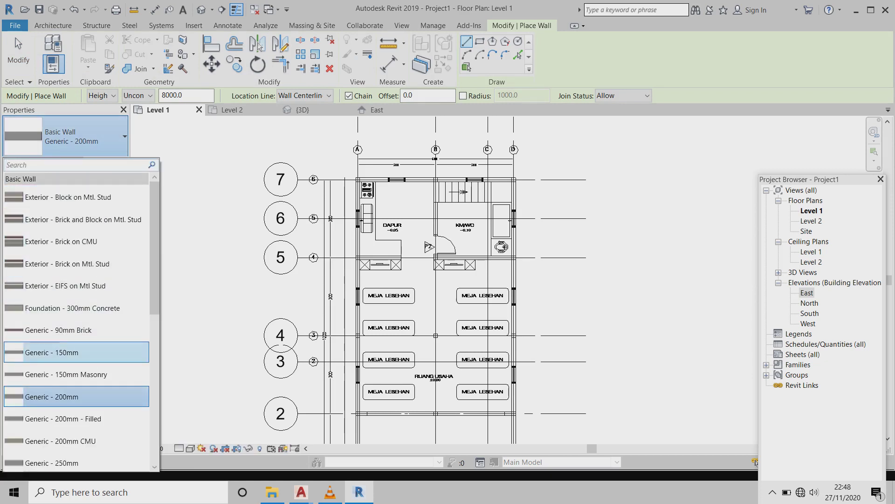
key("Down")
key("Up")
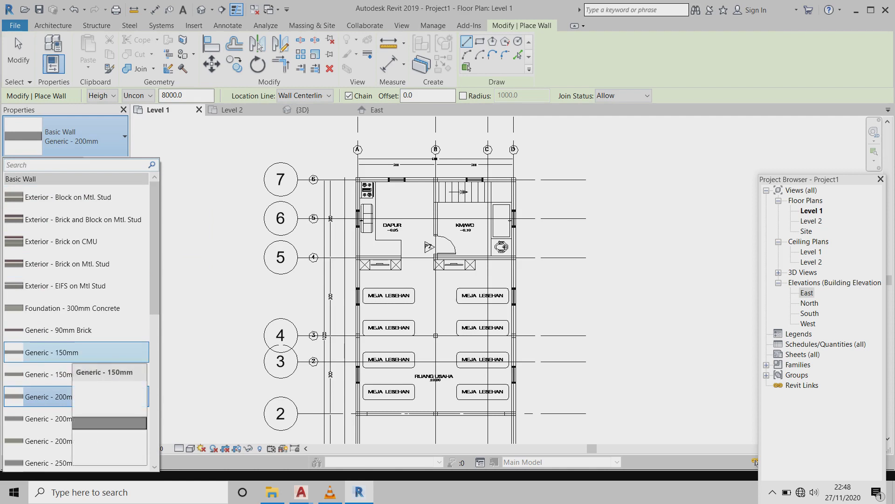
key("Up")
key("Up")
key("Up")
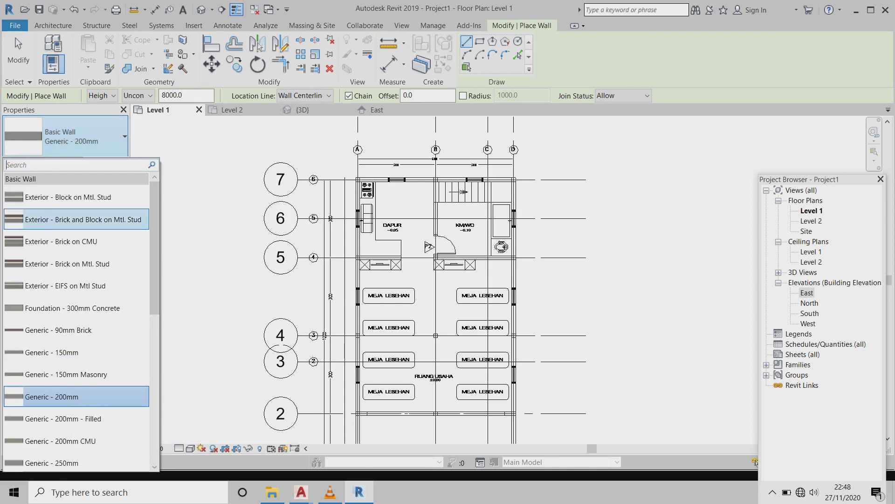
key("Escape")
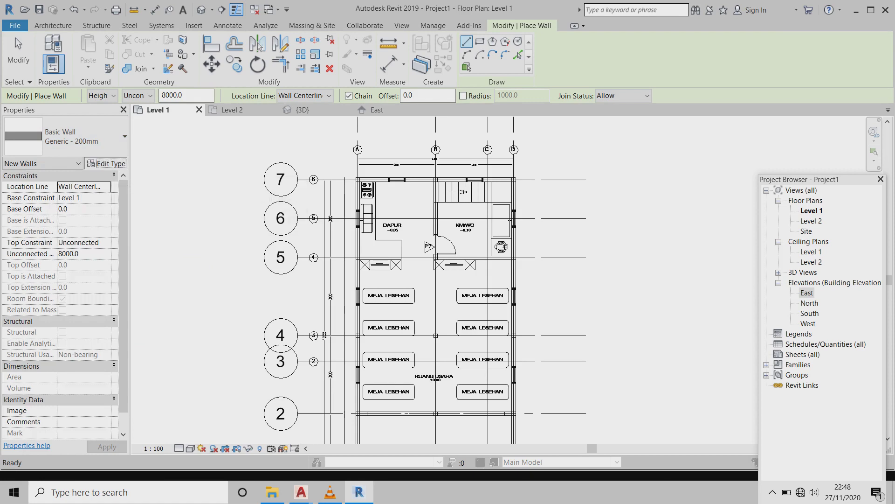
key("Return")
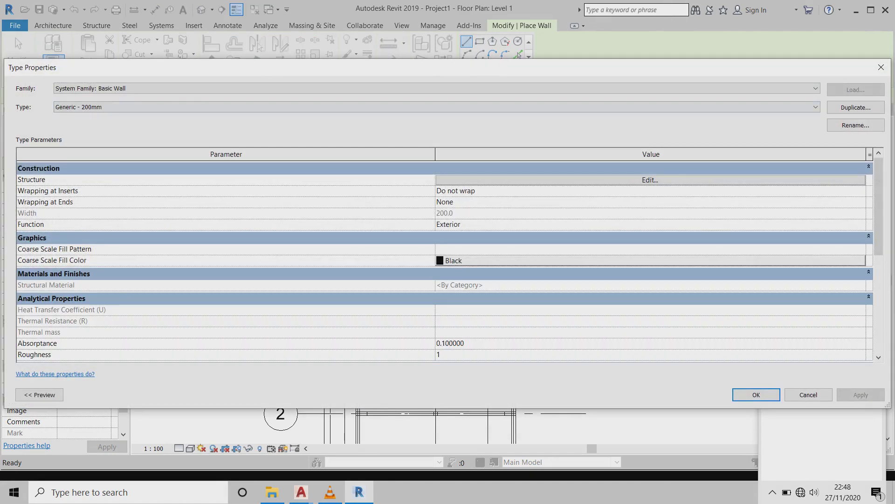
- Duplicate the Generic - 200mm wall type as TEMBOK 15 CM
key("Tab")
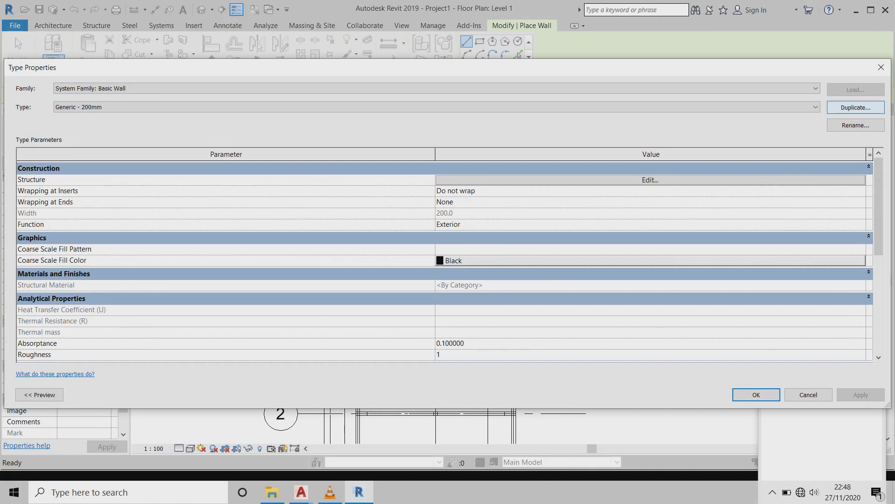
key("Return")
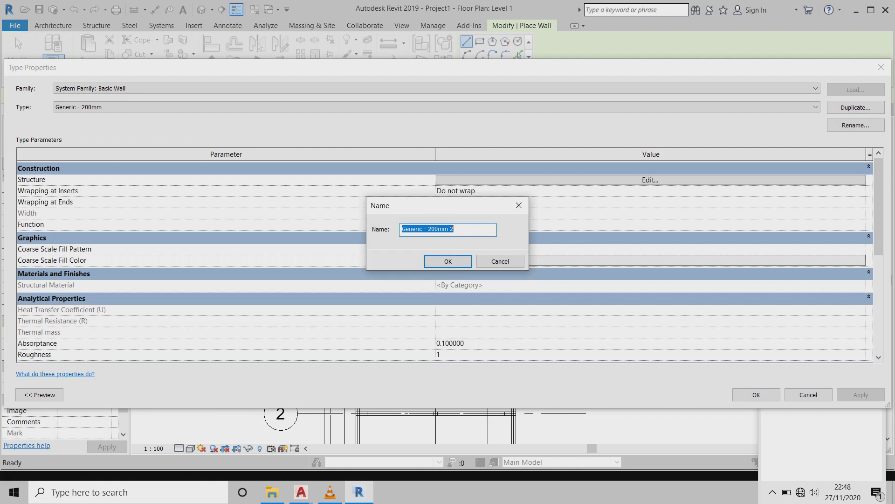
type("TEMBOK 15 CM")
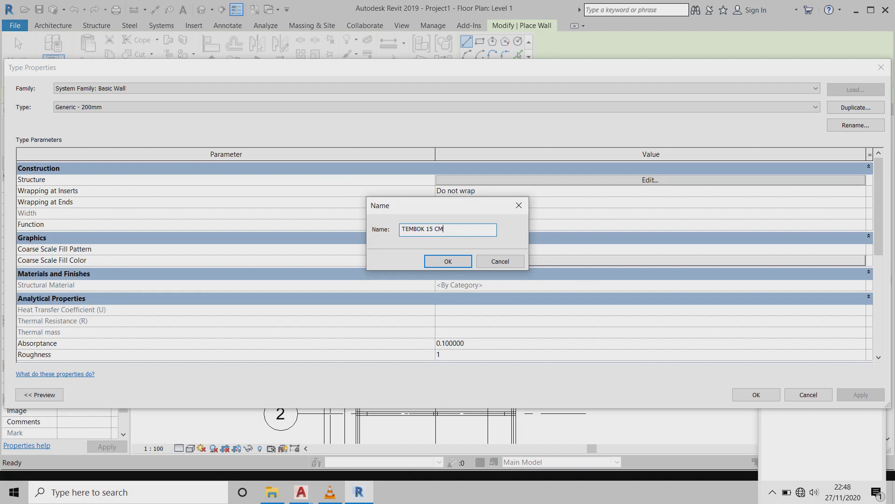
key("Return")
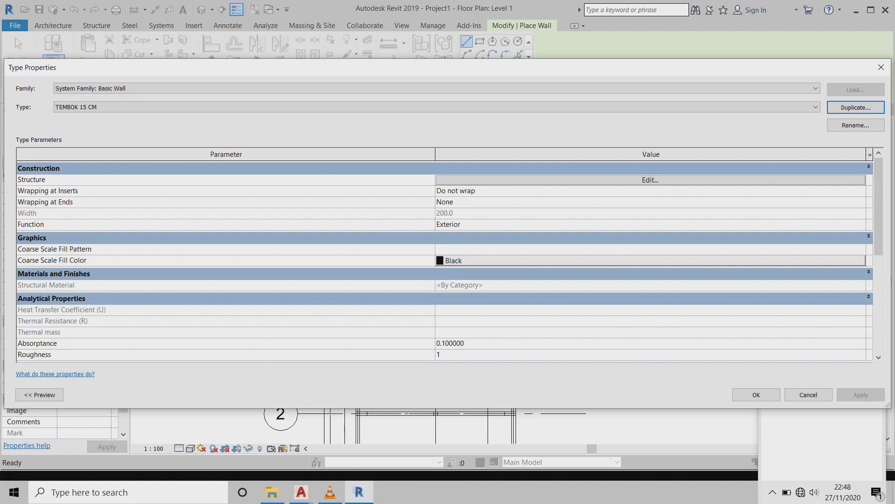
- Set the TEMBOK 15 CM structure layer thickness to 150
left_click(651, 180)
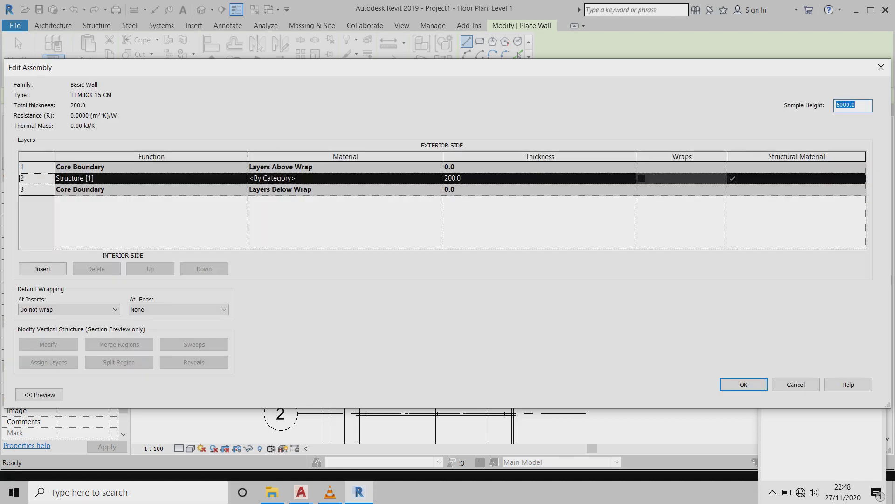
left_click(446, 178)
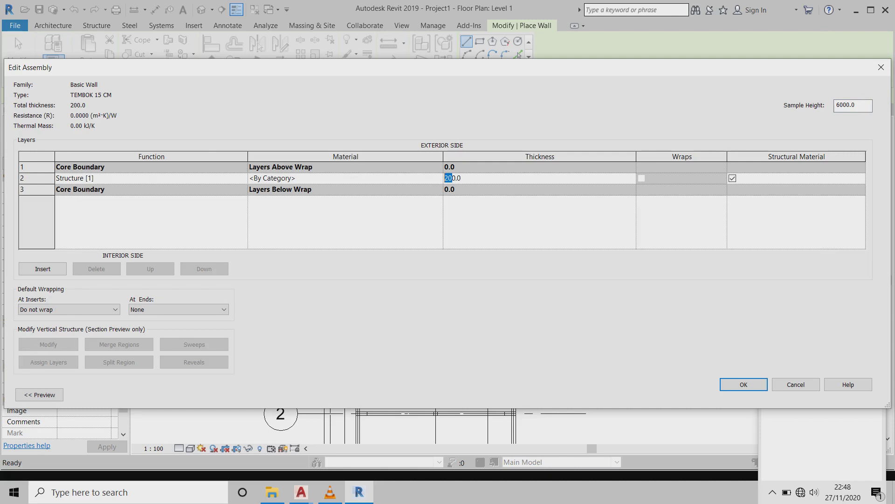
type("15")
key("Return")
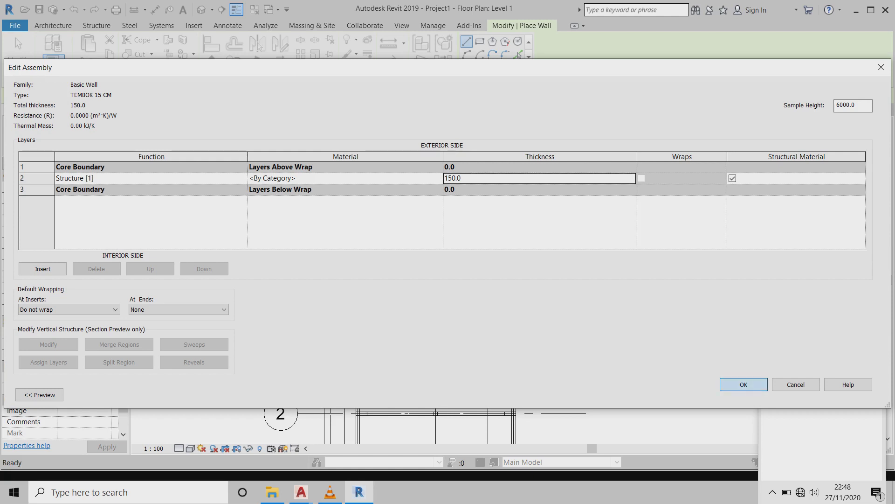
key("Return")
- Set the Coarse Scale Fill Color to light yellow, RGB 255-255-128
left_click(651, 260)
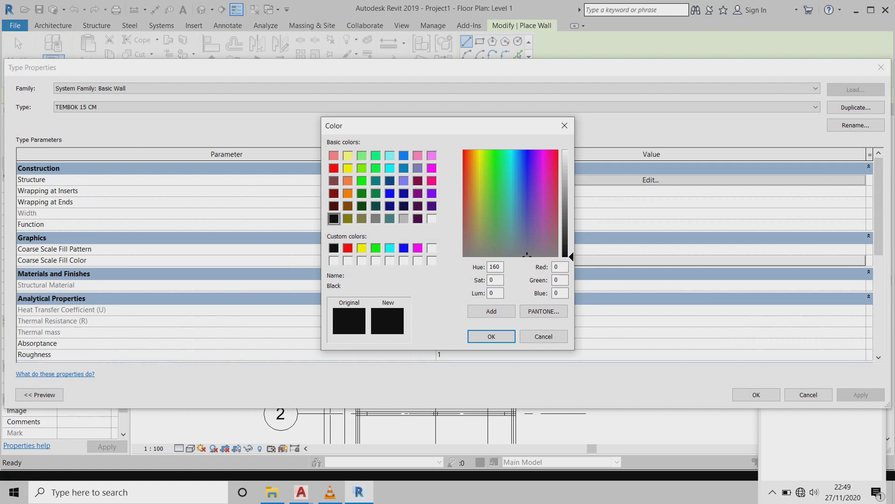
left_click(348, 155)
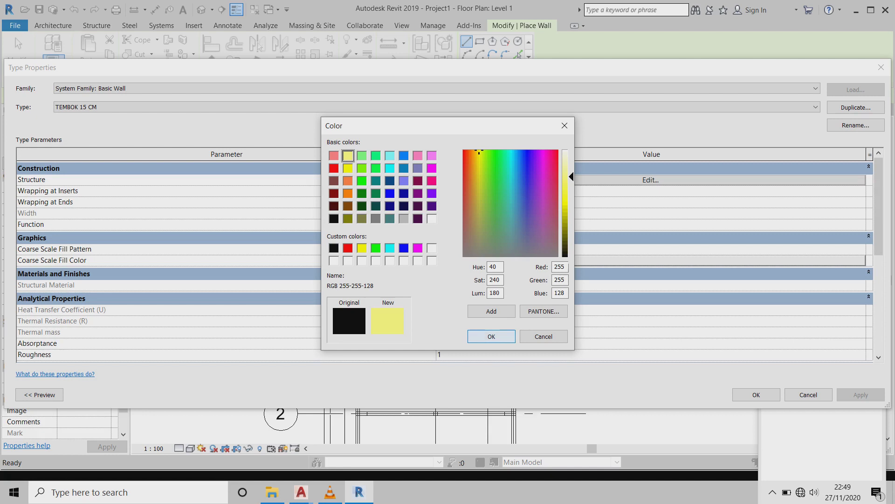
left_click(492, 336)
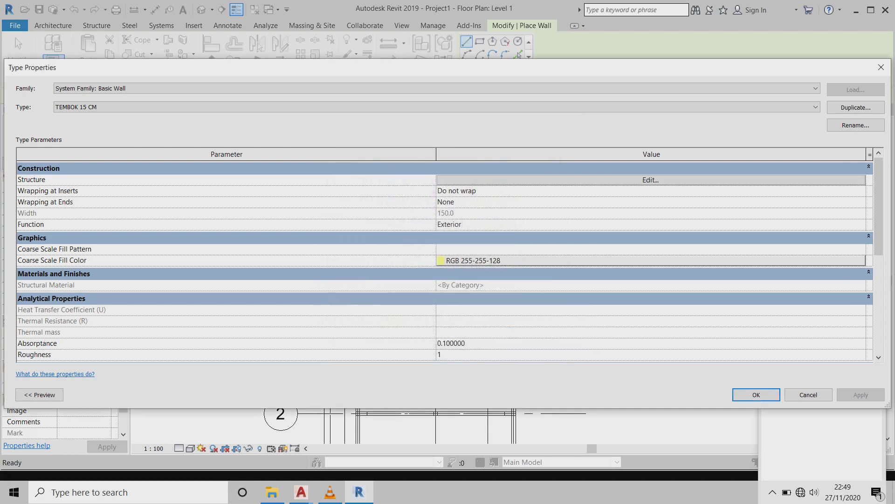
- Apply the TEMBOK 15 CM settings and restart wall placement zoomed into the DAPUR area
left_click(756, 394)
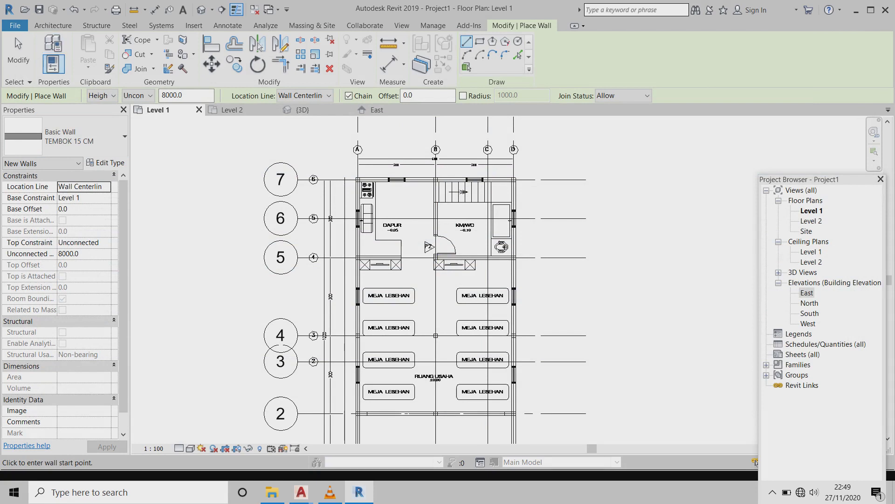
left_click(15, 38)
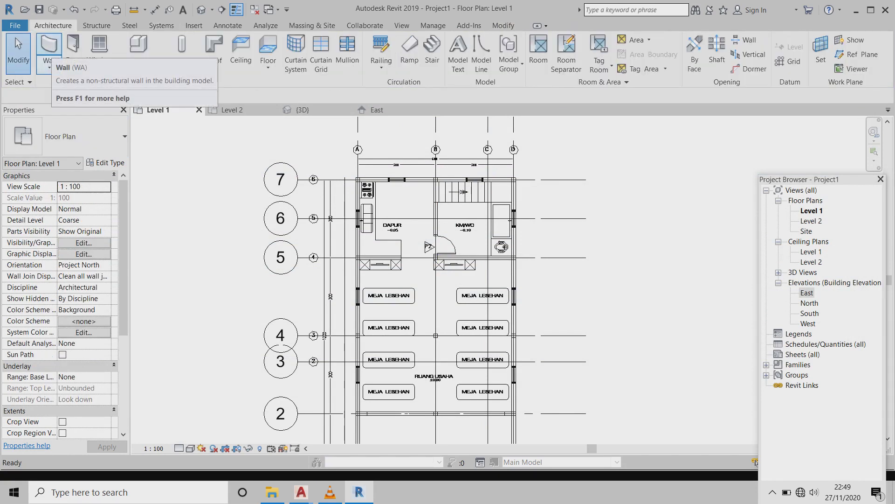
left_click(48, 46)
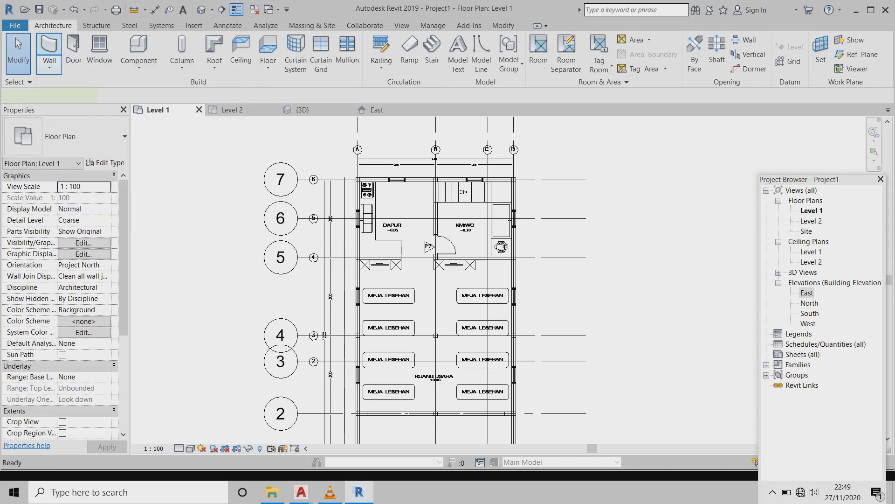
scroll(361, 231, "up", 1)
scroll(360, 230, "up", 2)
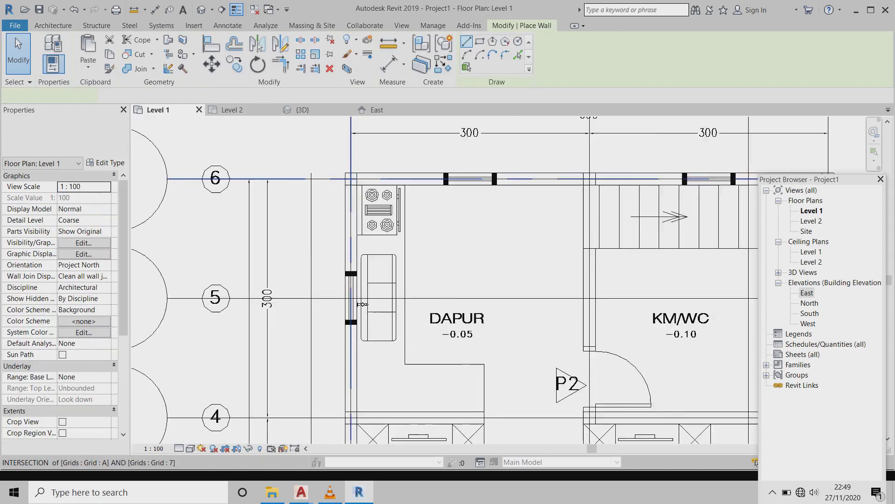
scroll(361, 230, "up", 2)
scroll(360, 178, "up", 2)
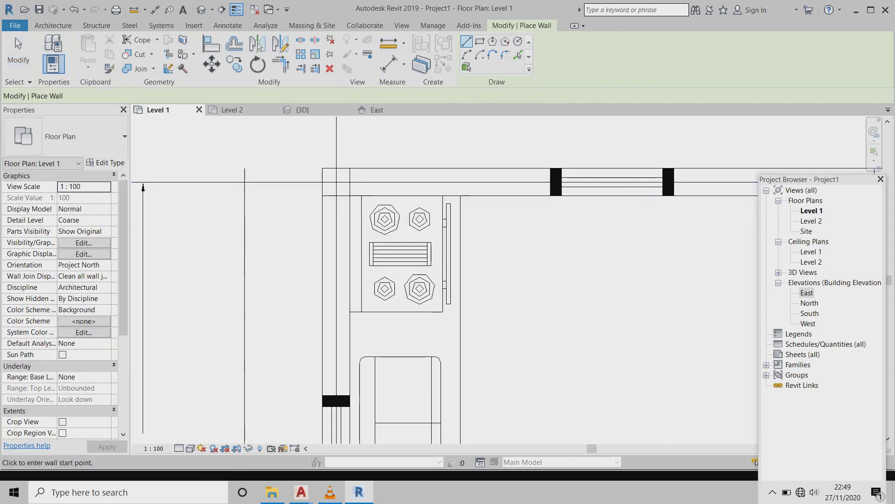
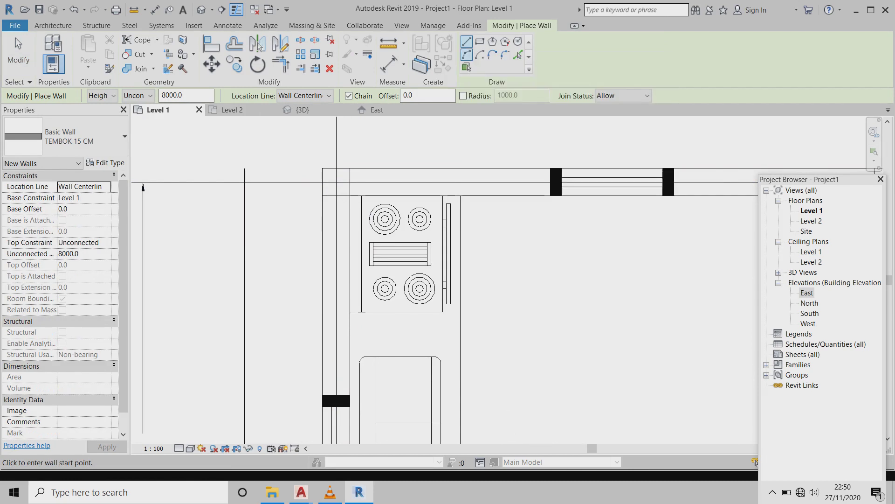
- Trace a TEMBOK 15 CM wall along grid 7 from grid A to grid D
left_click(337, 182)
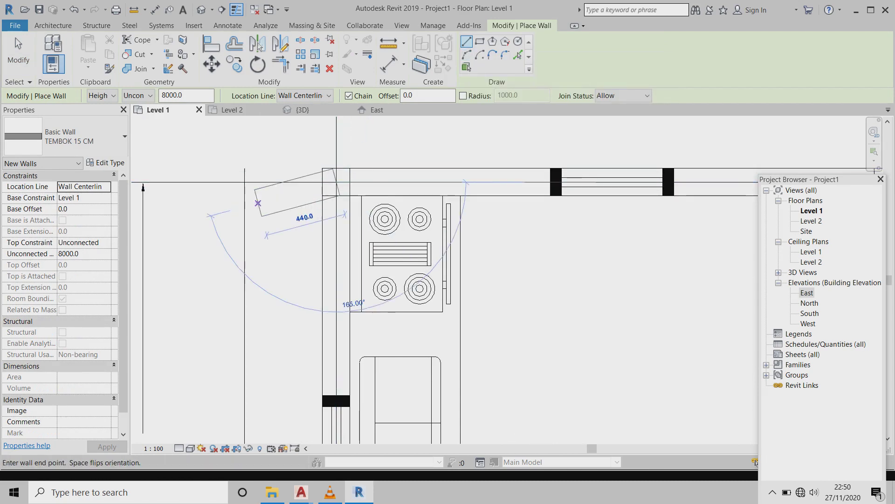
scroll(233, 199, "down", 5)
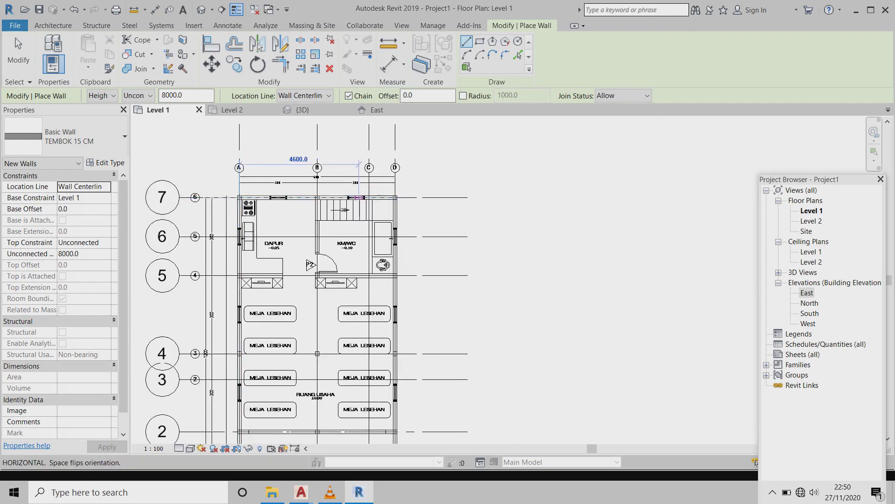
scroll(327, 198, "up", 1)
scroll(355, 198, "up", 1)
scroll(369, 197, "up", 2)
scroll(436, 293, "up", 5)
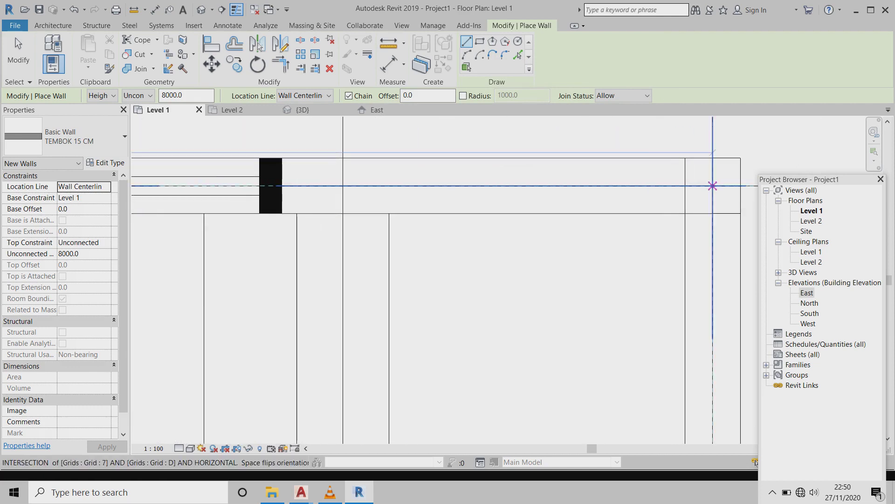
left_click(713, 186)
- Continue the chained wall down grid D to grid 2
scroll(586, 165, "down", 3)
scroll(586, 165, "down", 3)
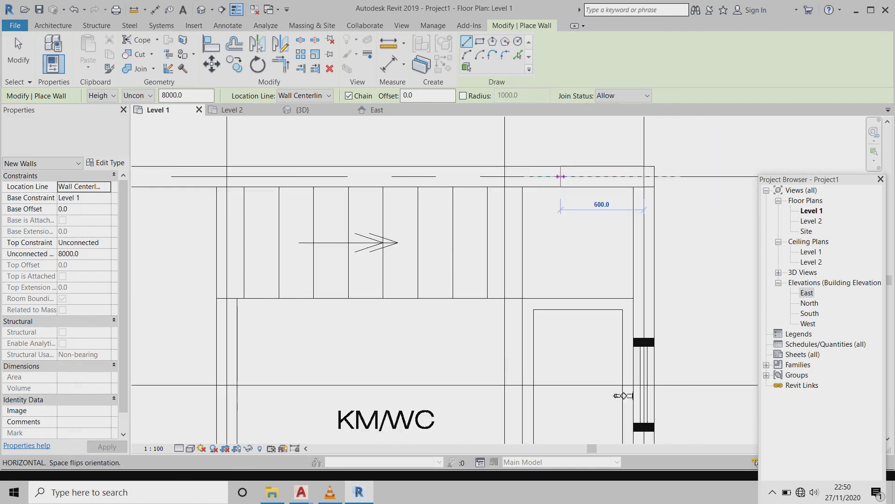
scroll(586, 164, "down", 3)
scroll(586, 164, "down", 2)
middle_click_drag(564, 314, 560, 228)
scroll(551, 409, "up", 2)
scroll(551, 409, "up", 1)
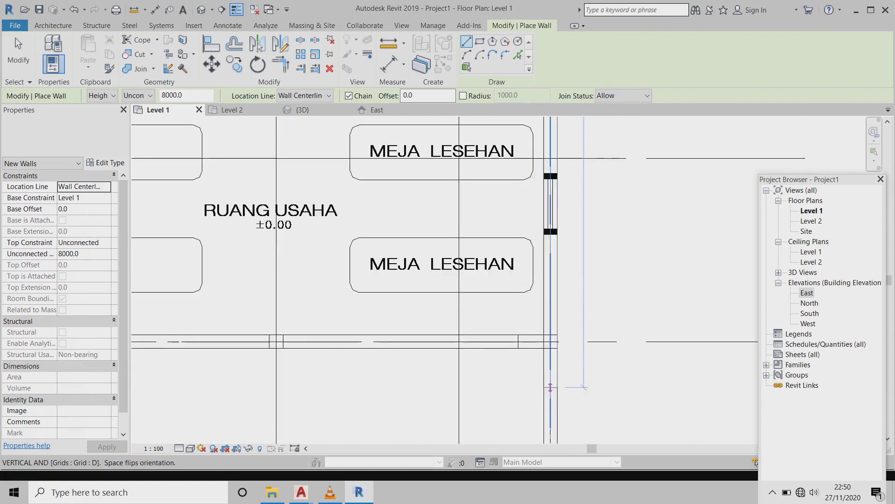
scroll(545, 308, "up", 2)
scroll(540, 243, "up", 1)
scroll(538, 204, "down", 3)
scroll(537, 204, "down", 1)
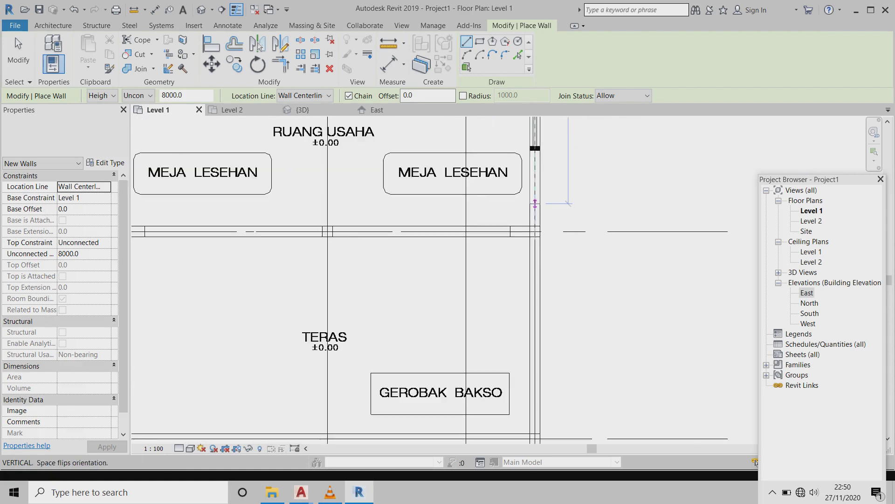
scroll(534, 224, "down", 3)
scroll(530, 251, "down", 2)
scroll(528, 277, "down", 1)
scroll(528, 278, "up", 2)
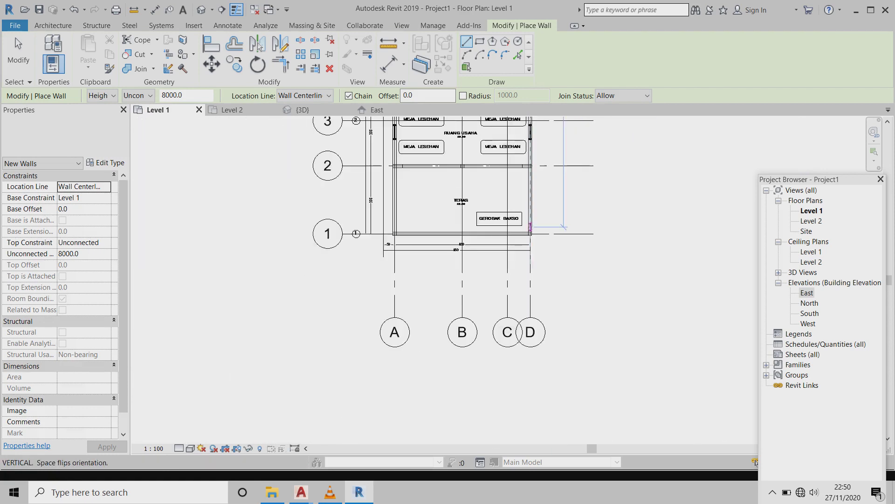
scroll(526, 233, "up", 3)
middle_click_drag(532, 193, 537, 303)
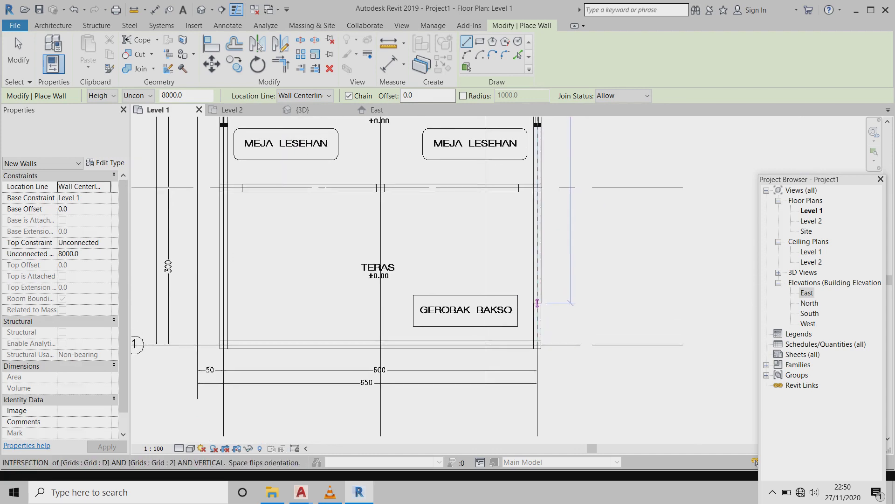
scroll(537, 187, "up", 2)
scroll(537, 187, "up", 1)
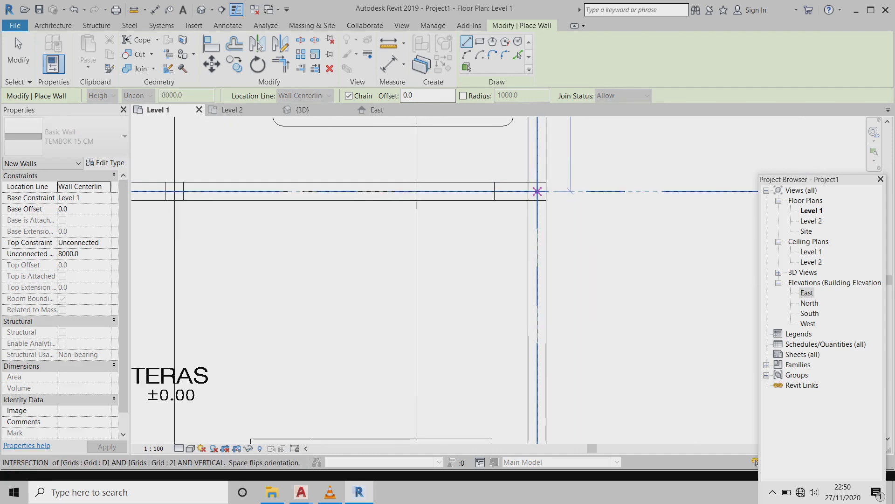
left_click(537, 191)
- Continue the chained wall back along grid 2 toward grid A
scroll(541, 193, "down", 3)
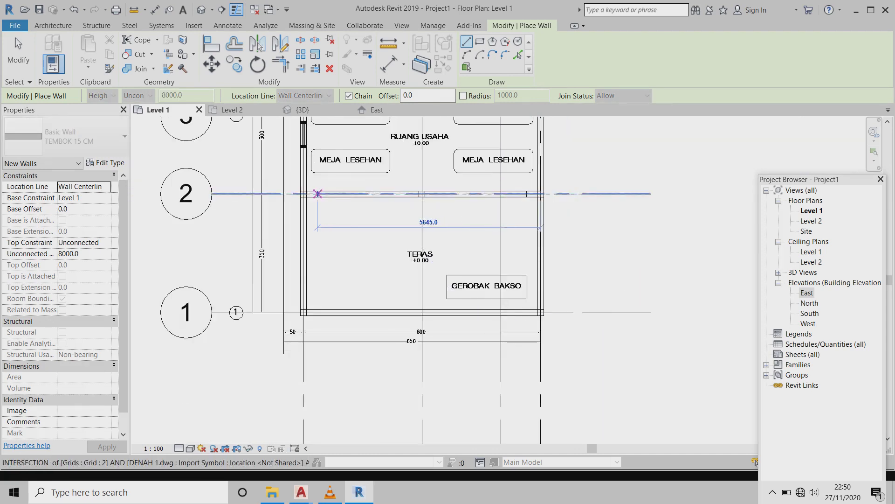
scroll(318, 194, "up", 3)
scroll(314, 198, "up", 3)
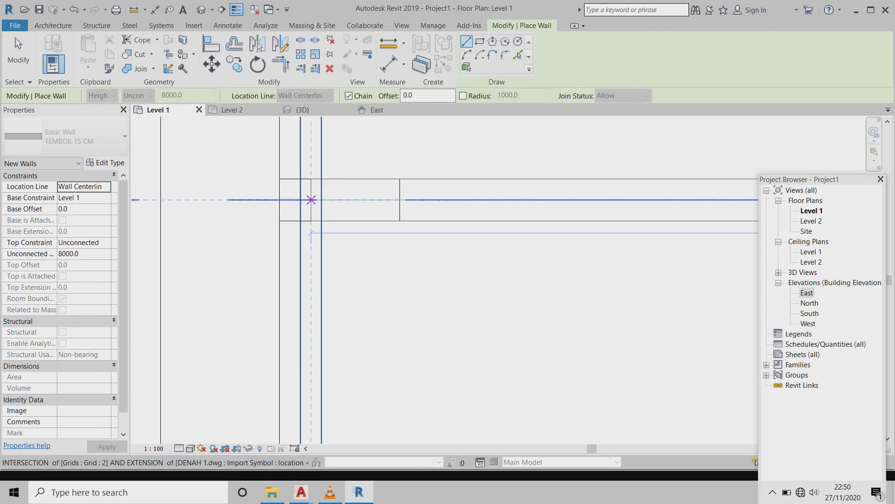
left_click(312, 199)
scroll(317, 266, "up", 2)
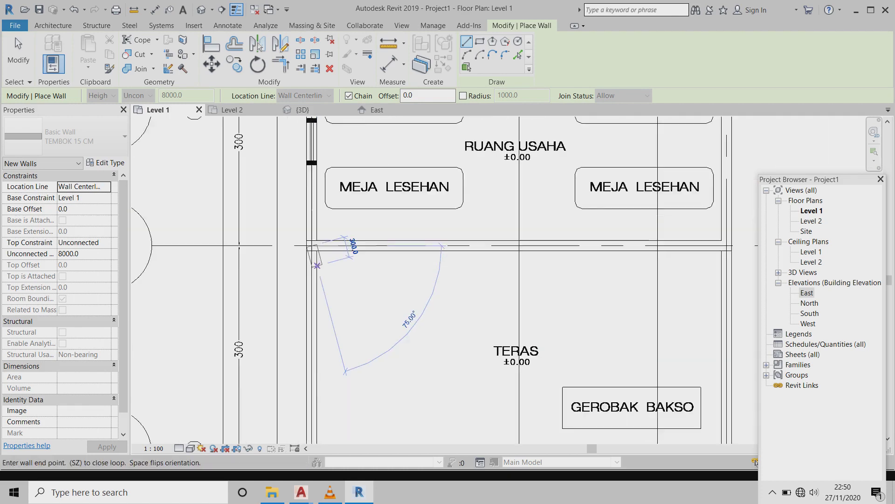
scroll(317, 266, "down", 3)
scroll(316, 233, "down", 3)
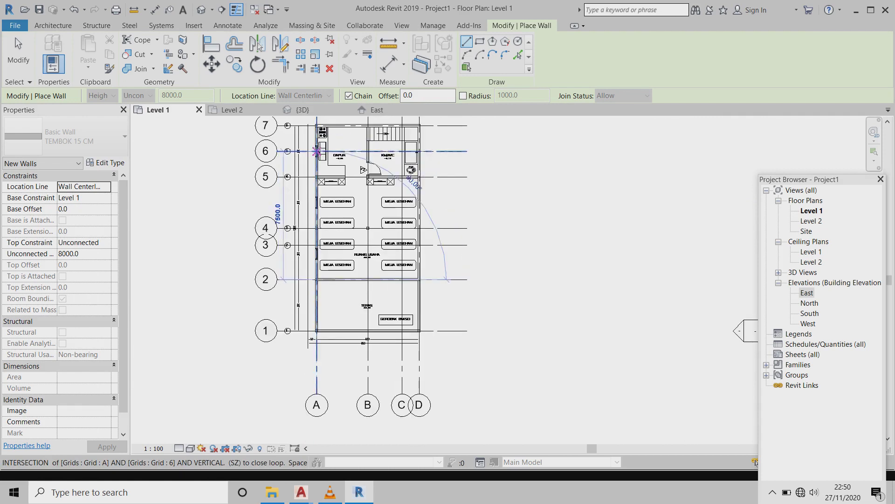
scroll(316, 151, "up", 2)
scroll(311, 196, "up", 2)
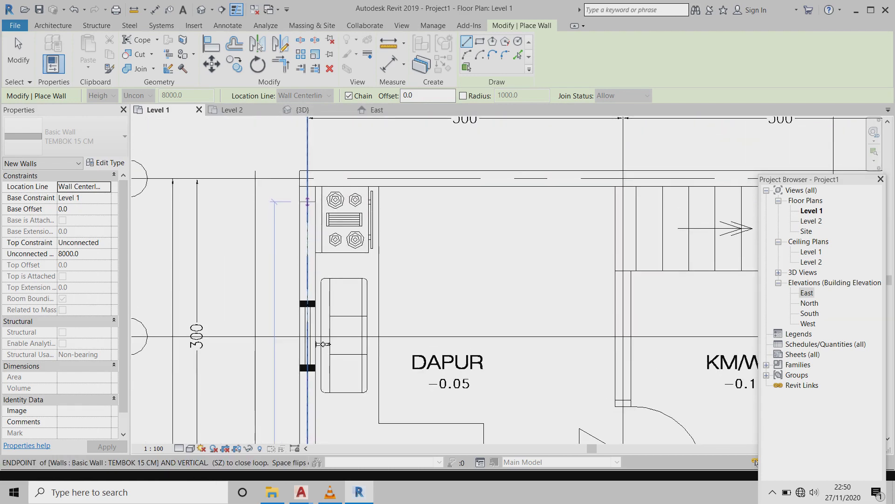
scroll(307, 177, "up", 1)
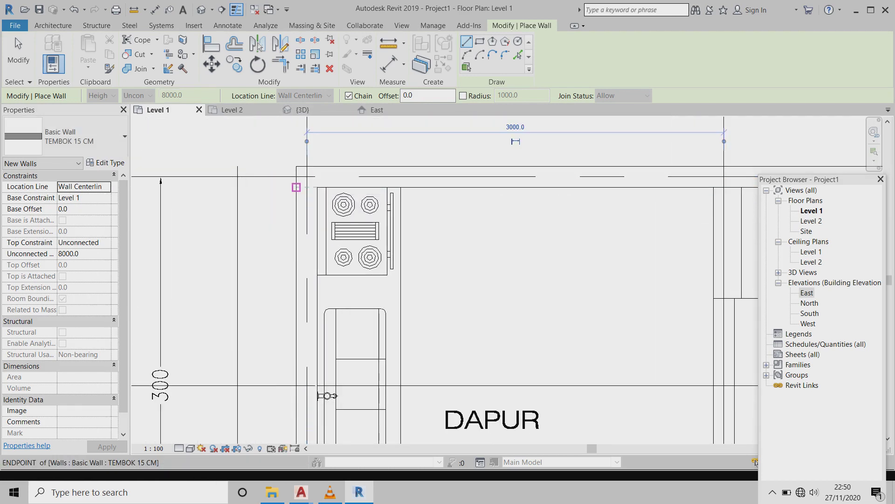
scroll(307, 214, "down", 2)
scroll(326, 215, "down", 2)
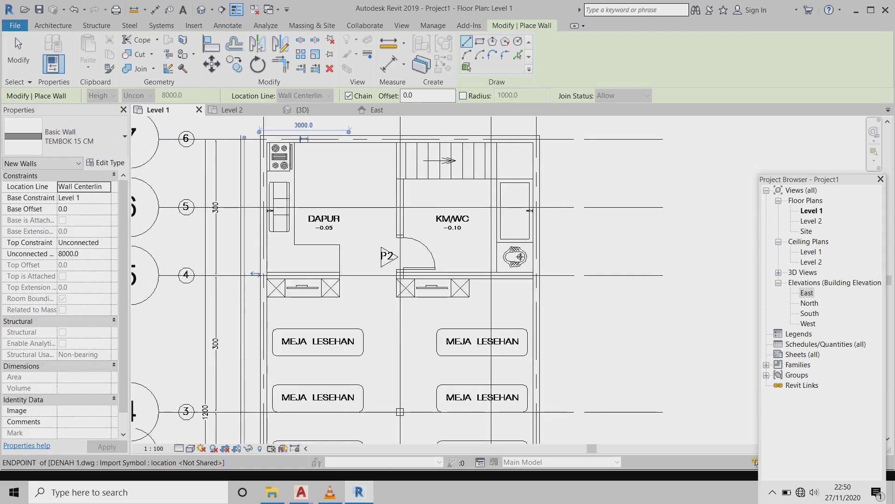
scroll(424, 216, "down", 1)
scroll(424, 216, "up", 1)
scroll(467, 208, "up", 1)
scroll(536, 196, "up", 1)
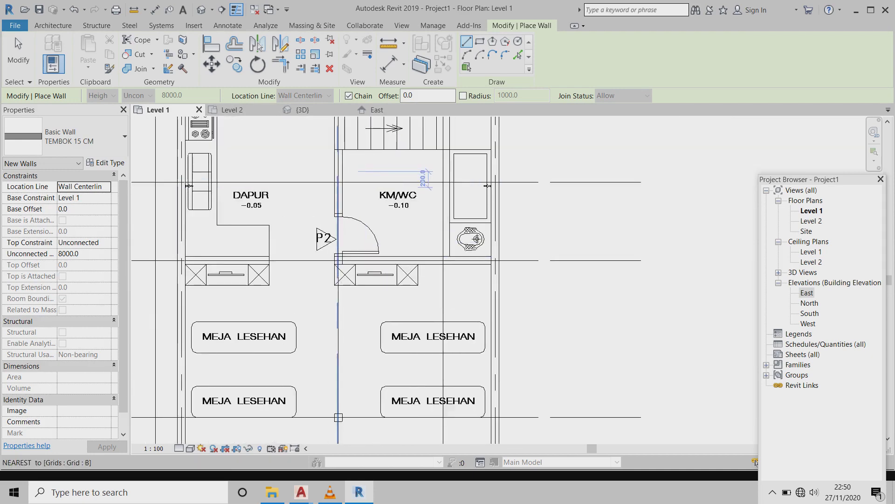
scroll(599, 190, "up", 1)
- Draw an interior grid 5 wall from the left exterior wall to below DAPUR
key("Escape")
scroll(526, 201, "down", 2)
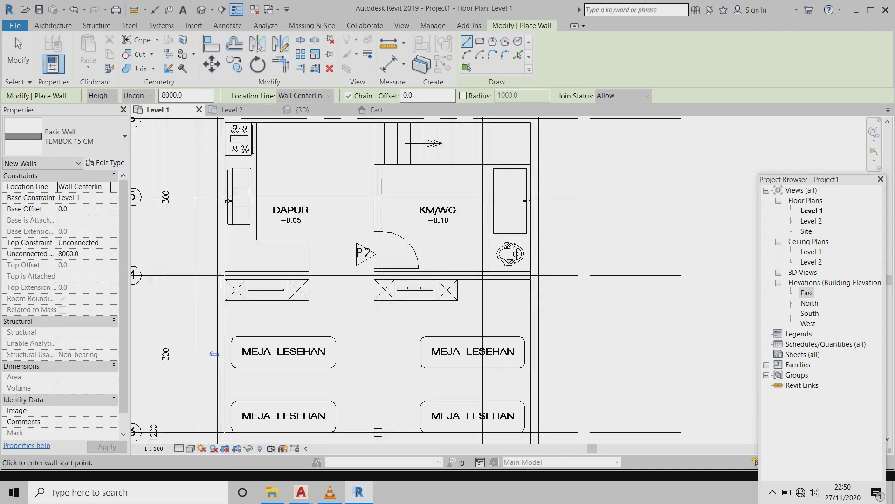
scroll(214, 278, "up", 1)
scroll(214, 278, "up", 1)
scroll(214, 278, "up", 1)
scroll(214, 278, "up", 1)
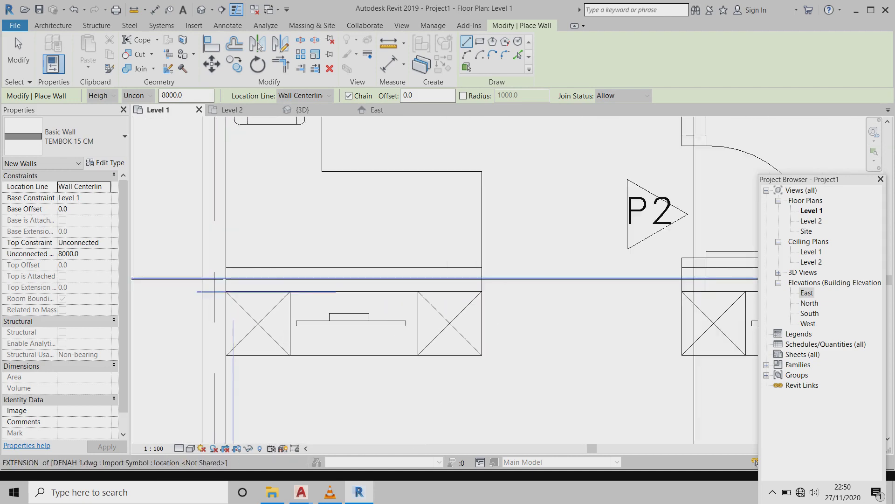
scroll(214, 279, "up", 1)
left_click(225, 278)
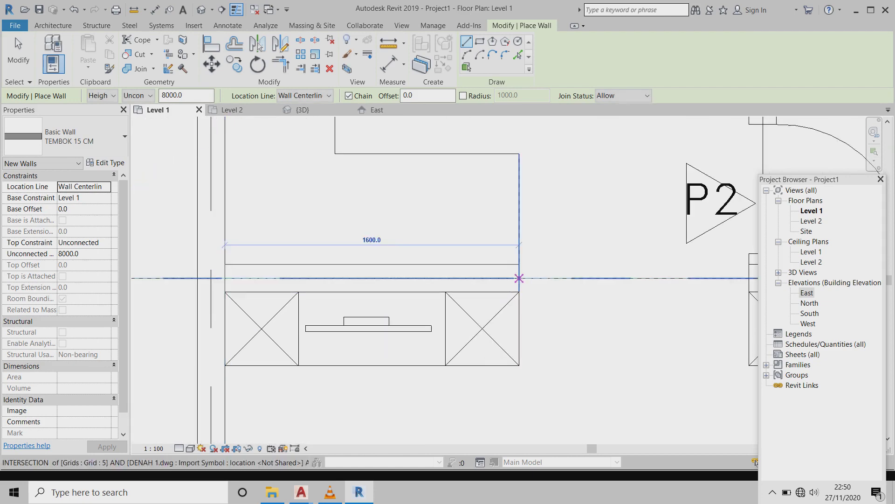
left_click(519, 279)
scroll(493, 292, "down", 3)
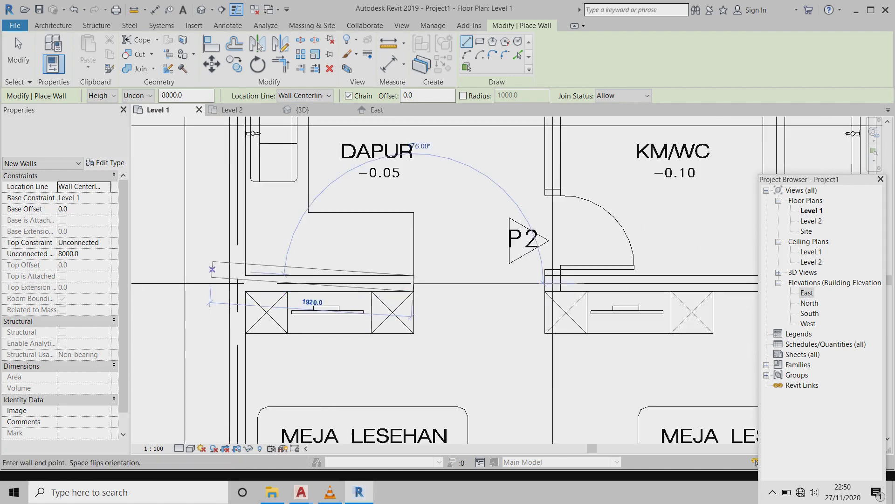
scroll(301, 303, "down", 1)
scroll(481, 286, "up", 2)
scroll(481, 286, "up", 1)
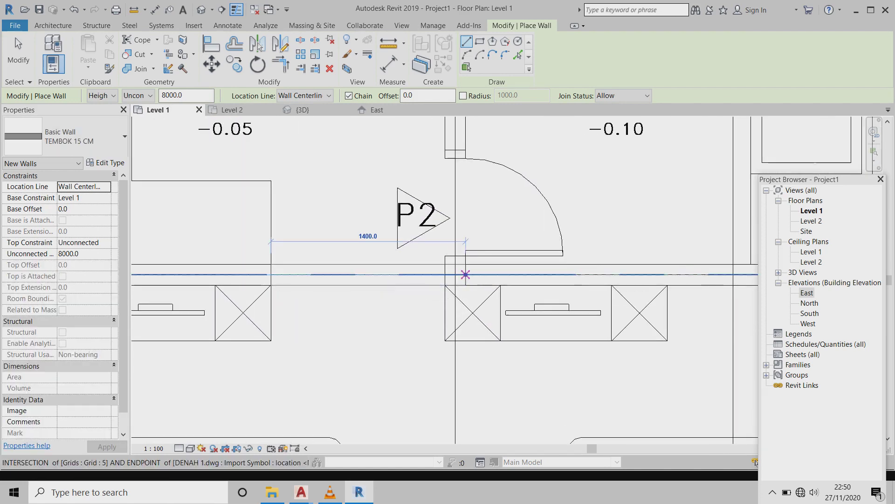
key("Escape")
key("Escape")
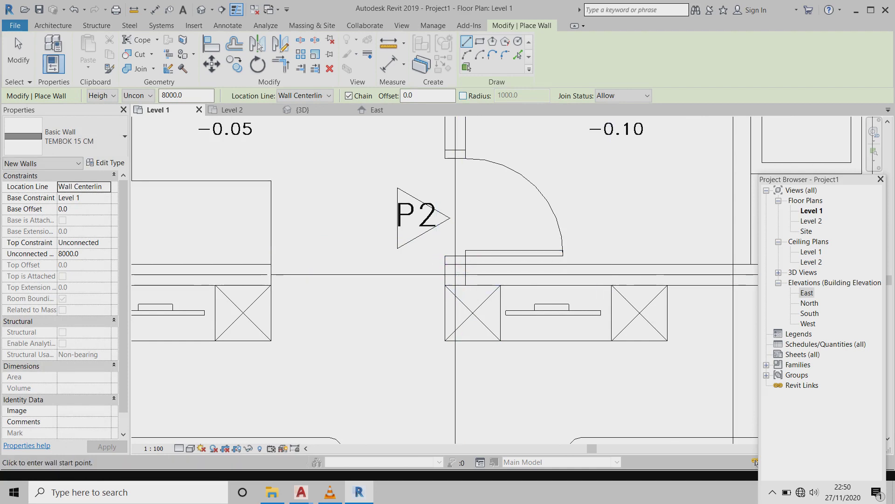
- Draw a grid 5 wall from the right exterior wall to beside the P2 door
middle_click_drag(455, 274, 351, 275)
scroll(351, 275, "down", 2)
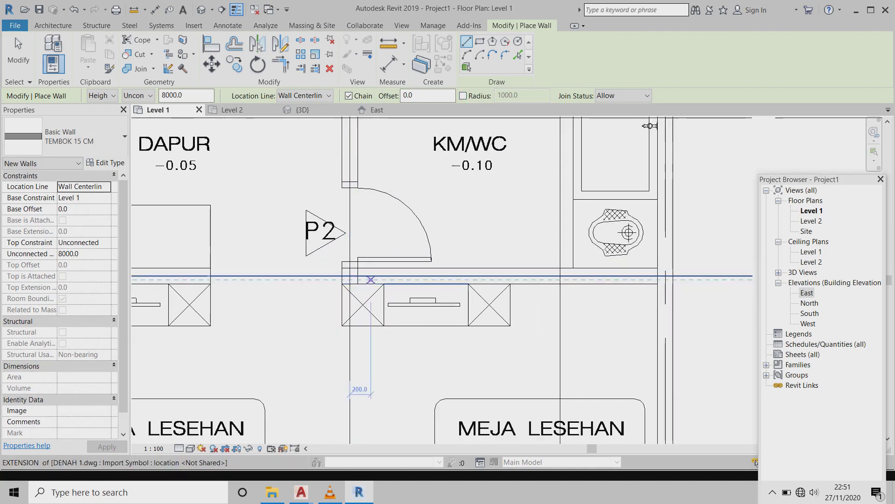
scroll(606, 272, "up", 1)
scroll(659, 272, "up", 1)
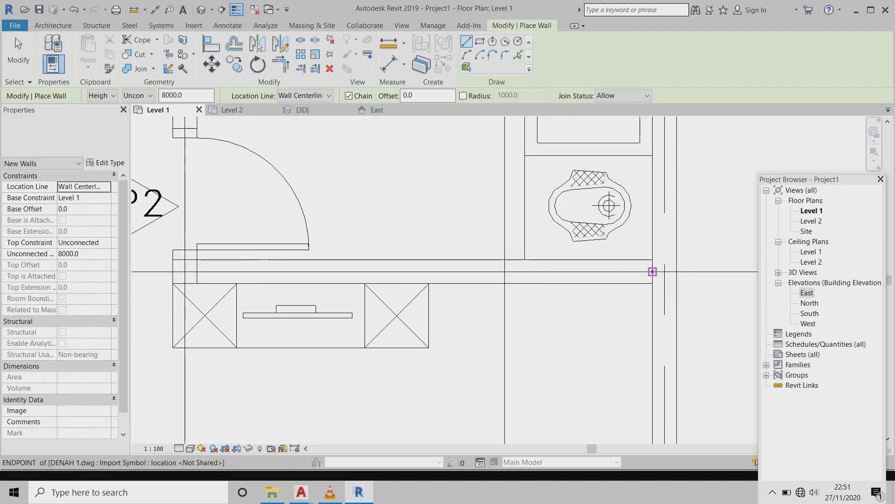
left_click(659, 271)
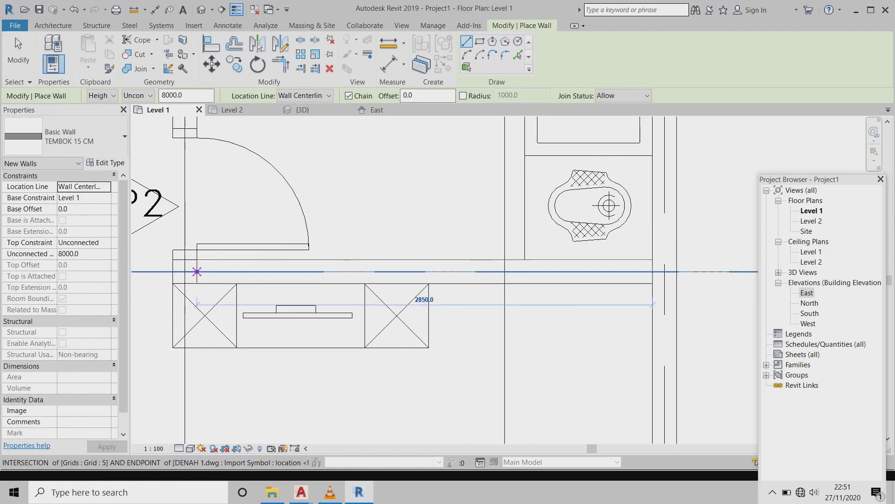
left_click(197, 272)
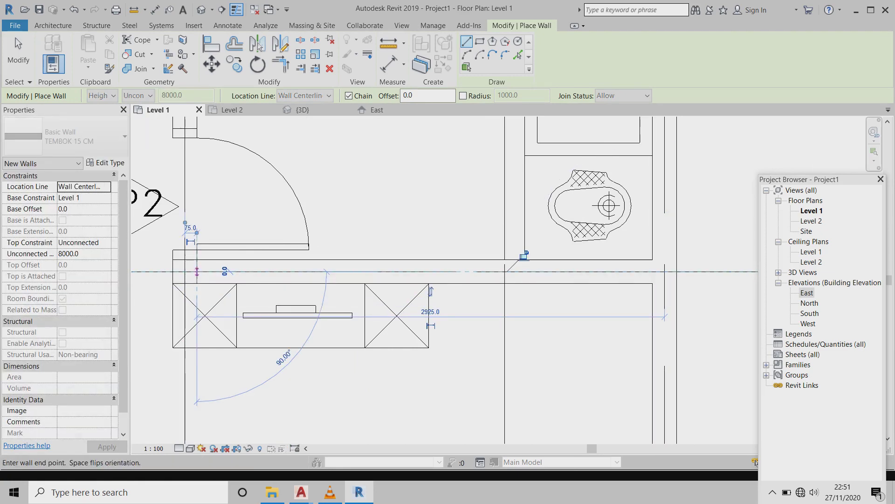
scroll(524, 255, "down", 1)
scroll(513, 256, "down", 2)
scroll(499, 255, "down", 1)
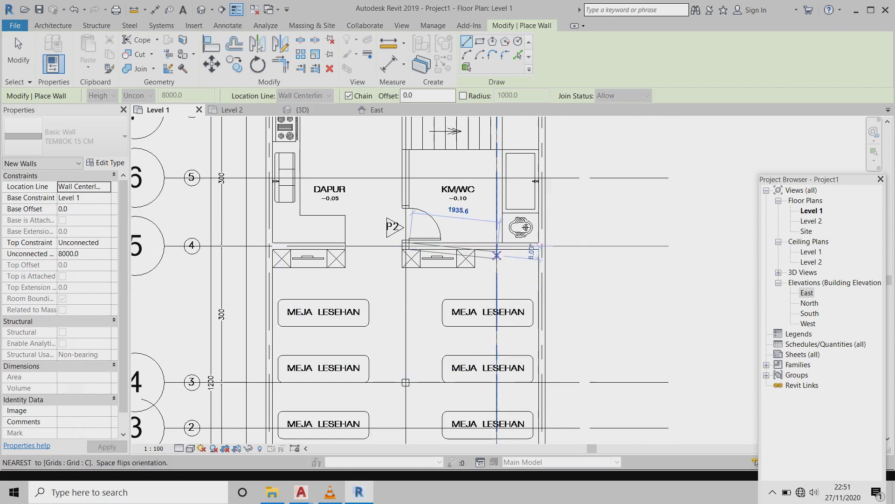
key("Escape")
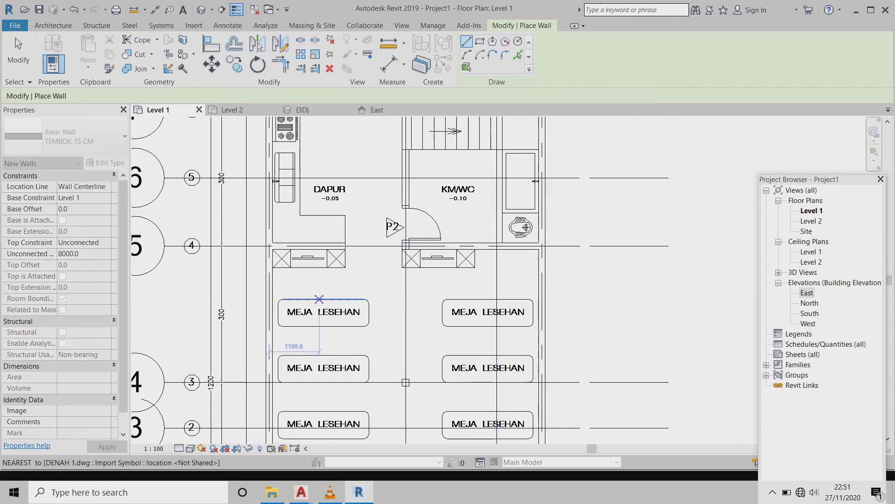
scroll(284, 249, "down", 2)
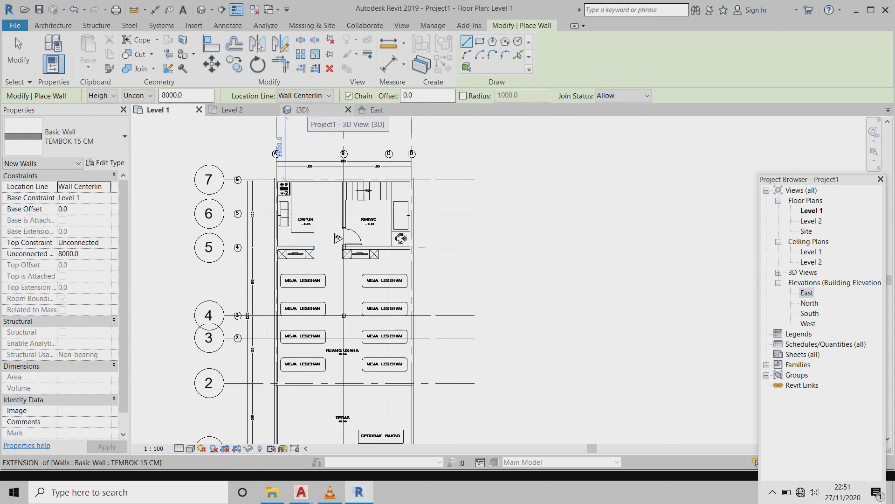
- Open the 3D view and set its visual style to Realistic
left_click(302, 111)
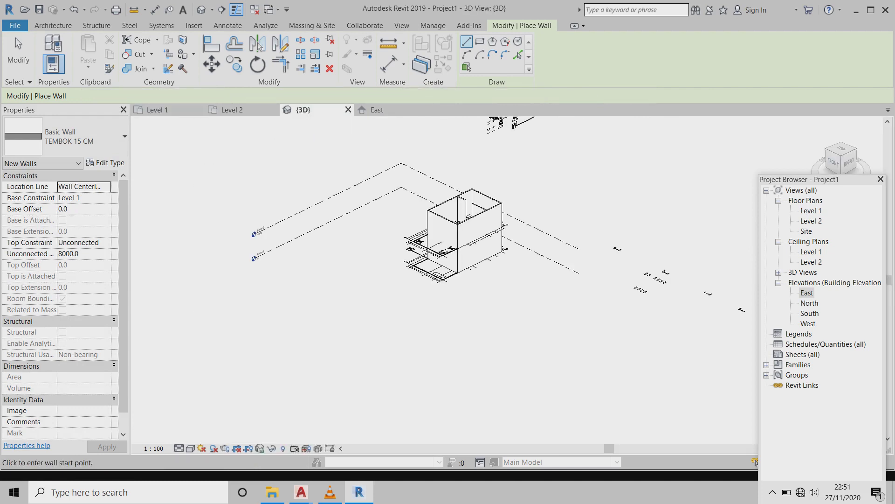
scroll(480, 221, "up", 5)
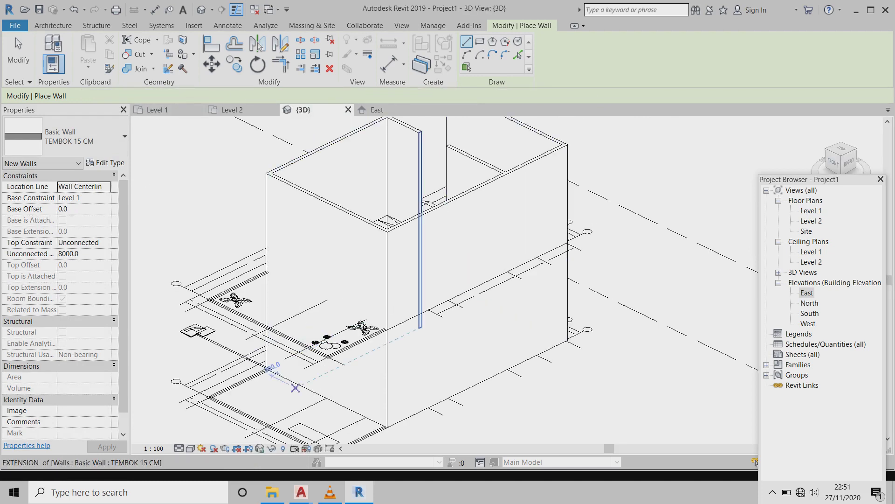
left_click(190, 448)
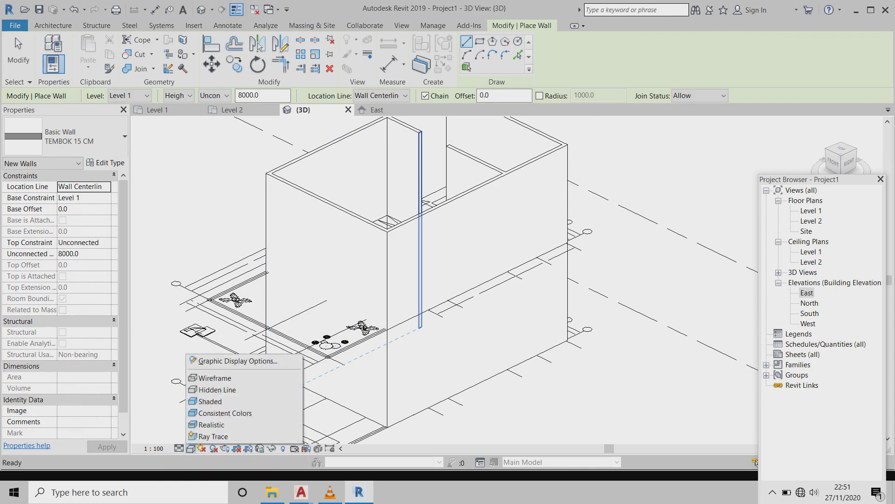
left_click(212, 425)
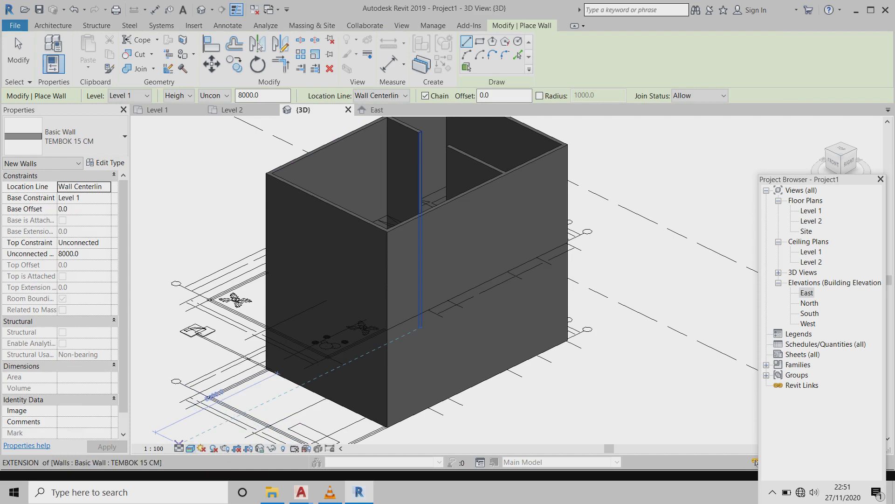
- Switch the 3D view to Consistent Colors, recentre the model, and finish placing walls
left_click(190, 448)
left_click(225, 413)
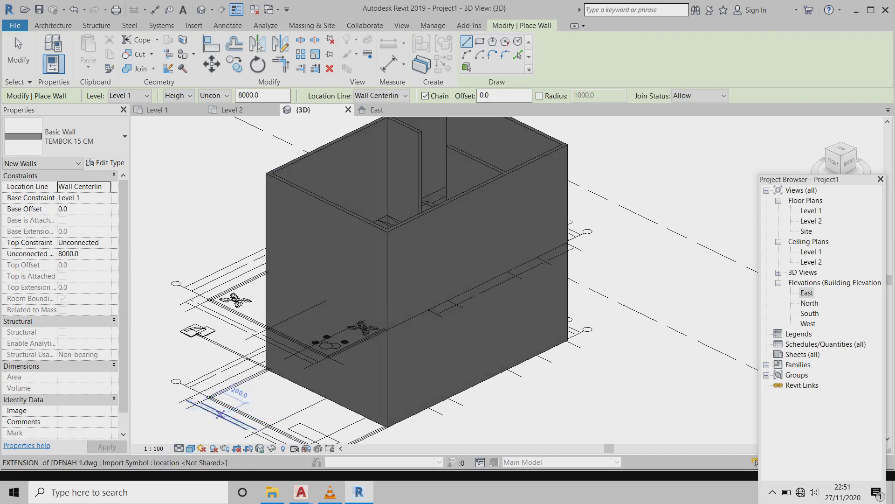
middle_click_drag(326, 280, 303, 327)
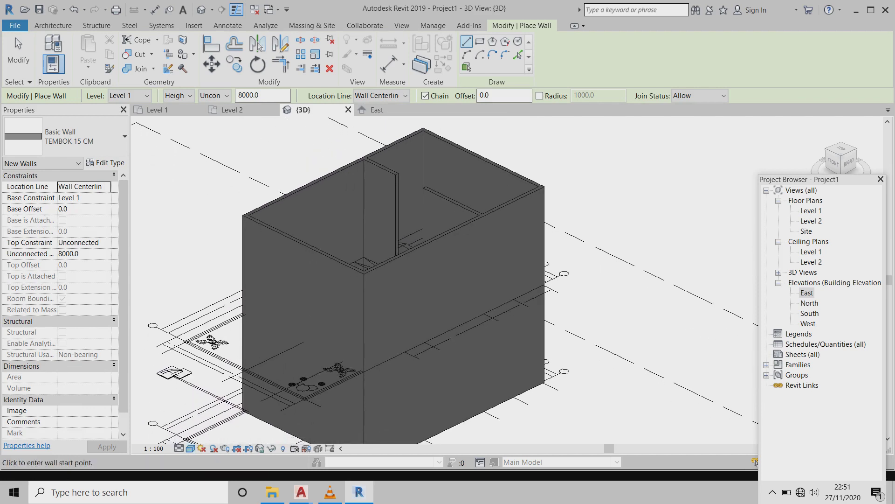
scroll(345, 321, "up", 1)
key("Escape")
key("Escape")
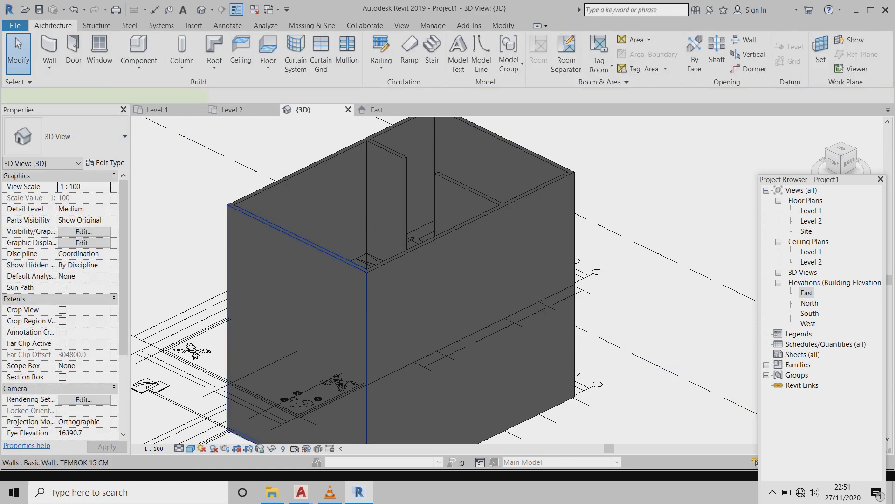
- Set the left wall's Top Constraint to Up to level: Level 2 and apply it
left_click(280, 233)
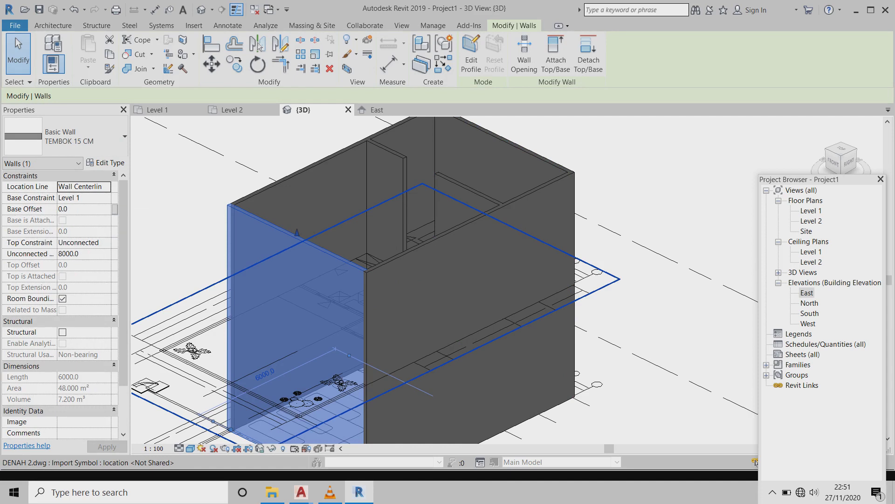
left_click(80, 242)
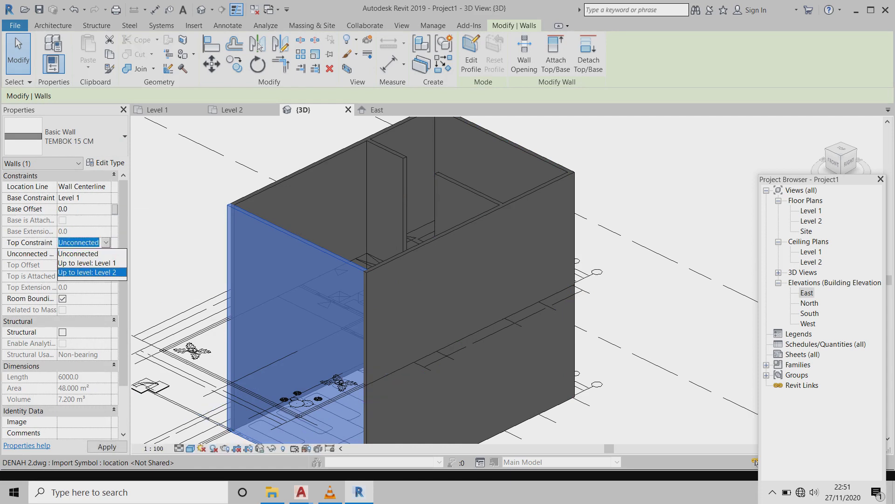
left_click(87, 272)
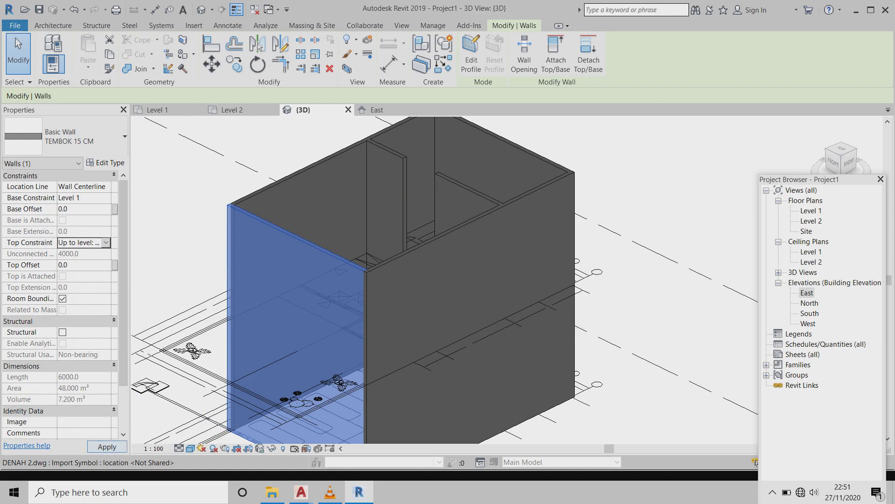
left_click(107, 446)
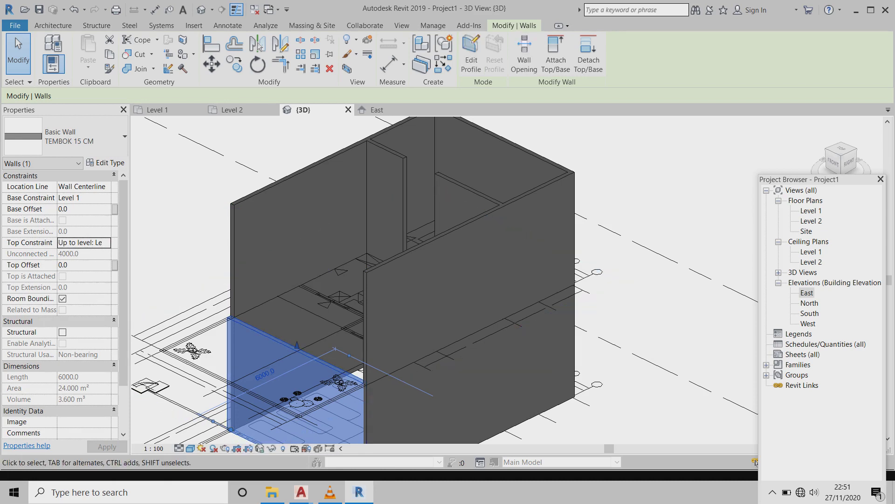
scroll(315, 204, "down", 2)
scroll(315, 204, "down", 1)
scroll(315, 204, "down", 1)
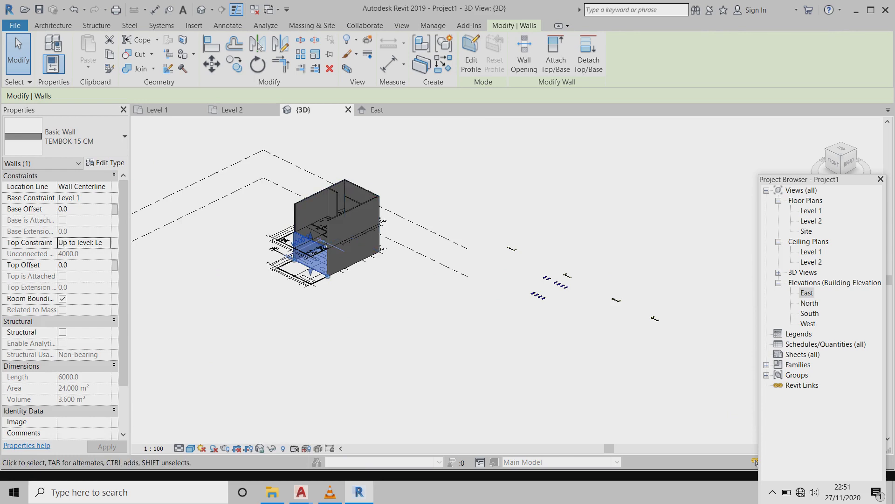
key("Escape")
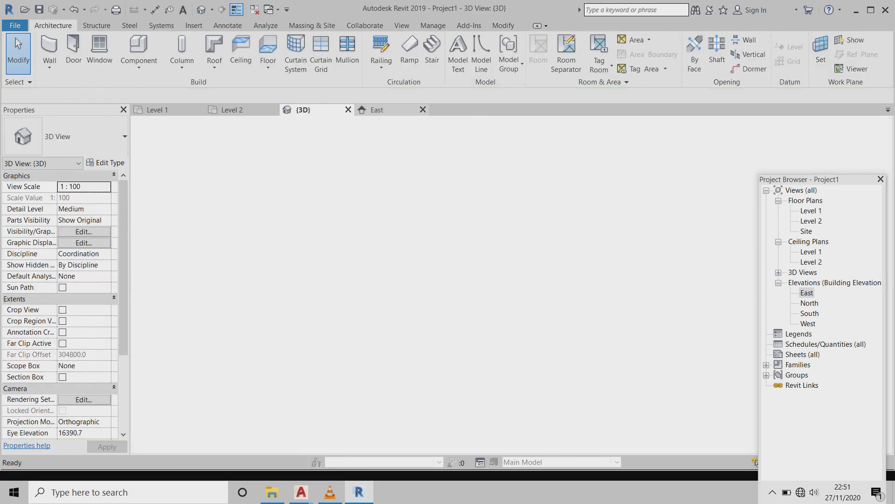
scroll(466, 331, "up", 2)
scroll(466, 331, "up", 1)
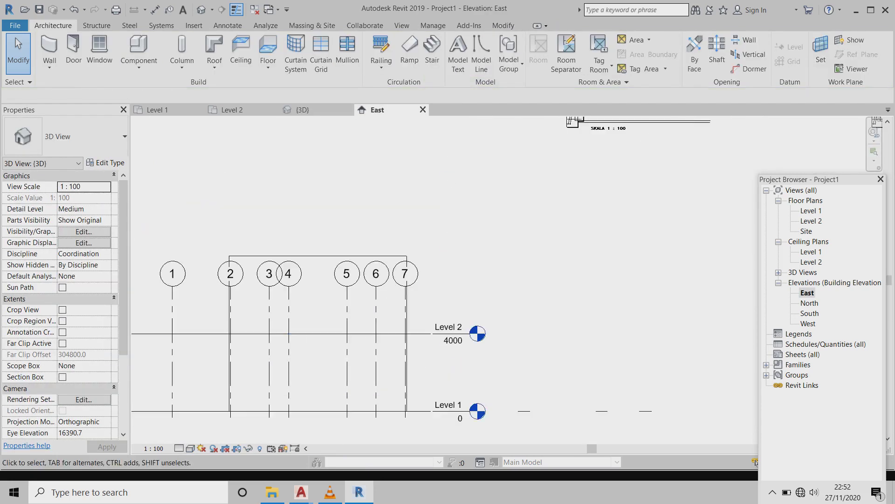
scroll(466, 332, "up", 1)
middle_click_drag(467, 331, 451, 308)
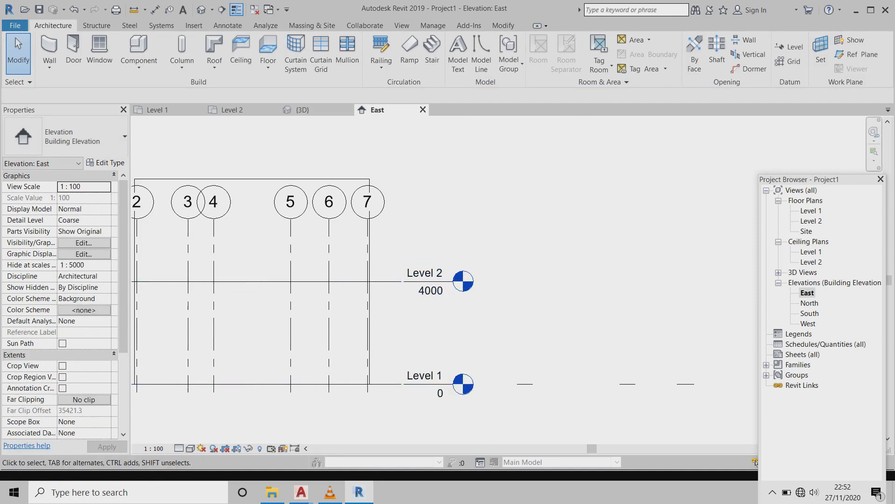
scroll(524, 284, "down", 3)
scroll(524, 284, "down", 1)
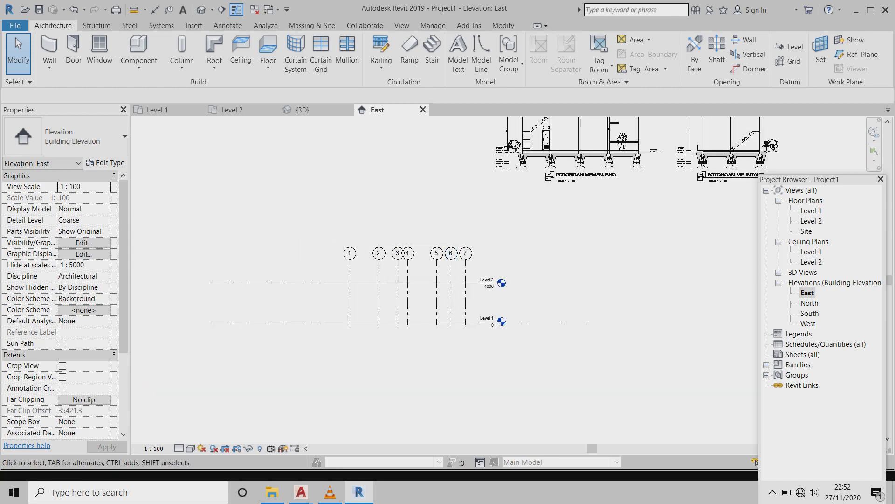
- Back in 3D, top the tall 9000 mm left wall at Level 2
left_click(303, 110)
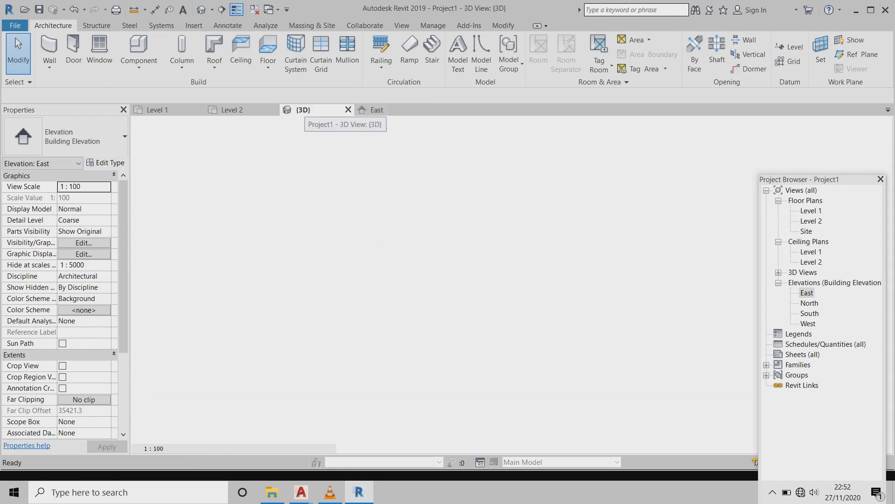
scroll(350, 261, "up", 2)
scroll(350, 261, "up", 3)
scroll(344, 231, "up", 2)
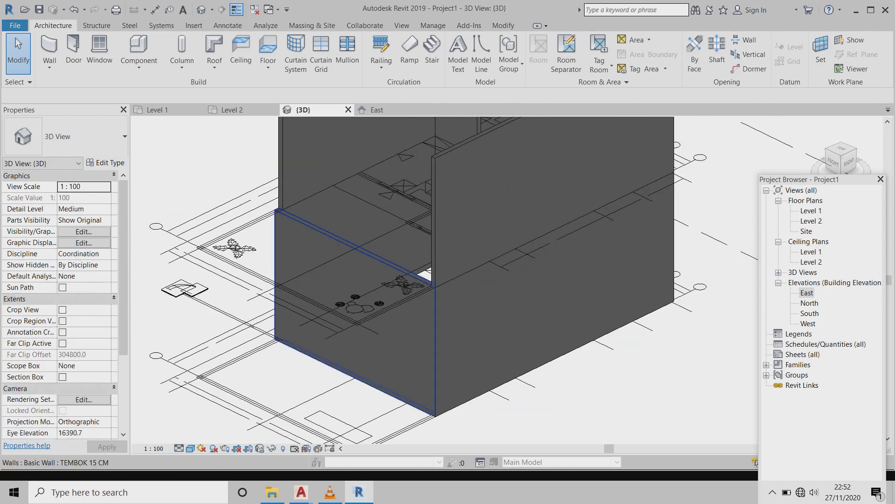
scroll(383, 302, "down", 1)
scroll(382, 303, "down", 1)
scroll(383, 302, "down", 1)
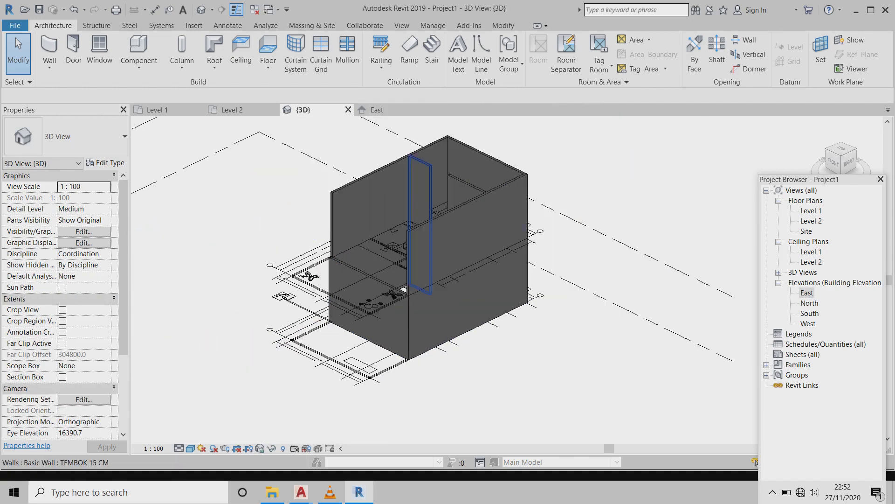
left_click(354, 224)
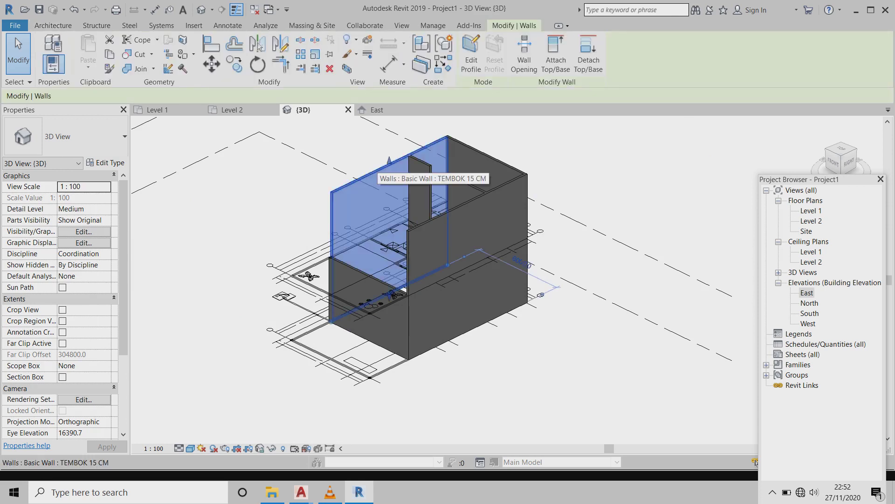
left_click(106, 242)
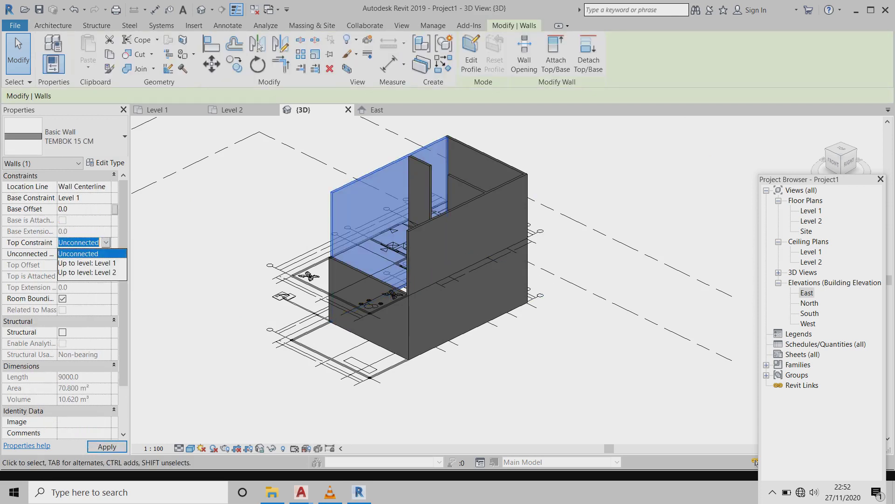
left_click(87, 271)
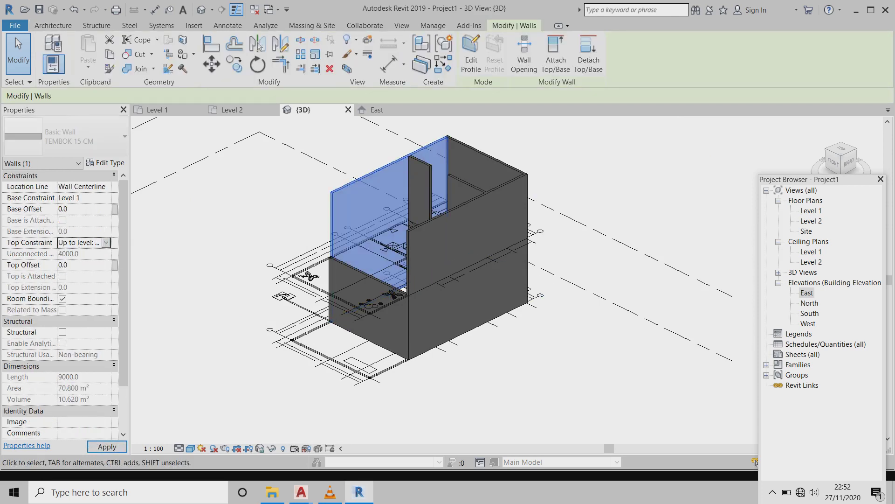
left_click(107, 447)
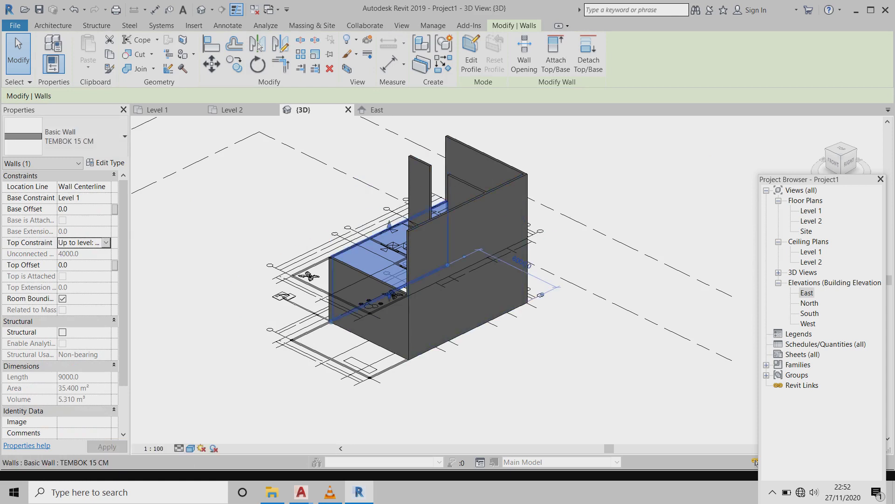
- Set the thin interior wall's and right wall's Top Constraint to Level 2
left_click(420, 196)
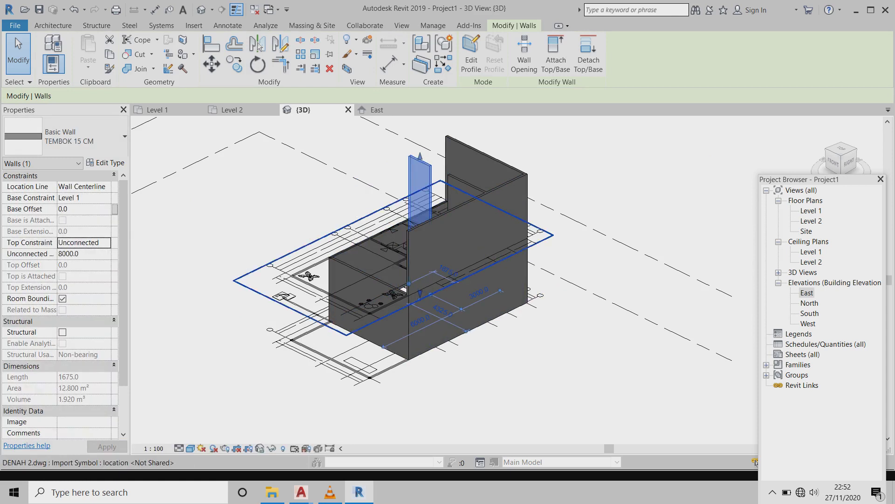
left_click(84, 242)
left_click(86, 272)
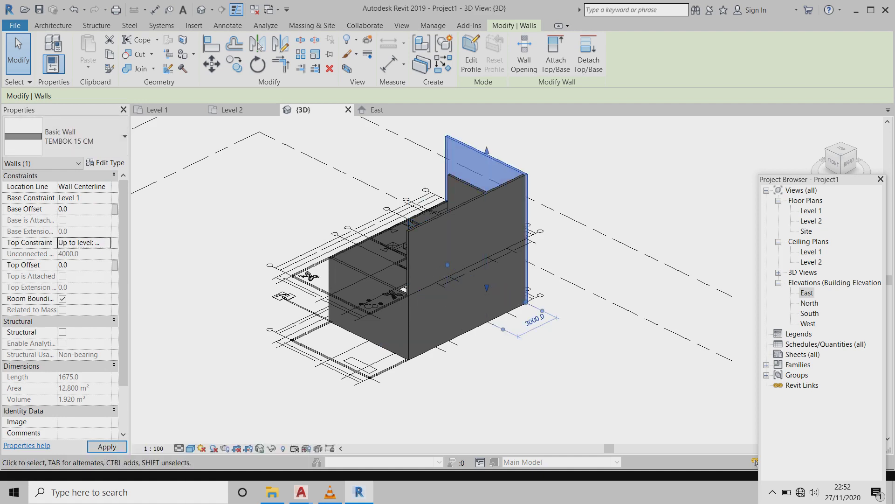
left_click(84, 242)
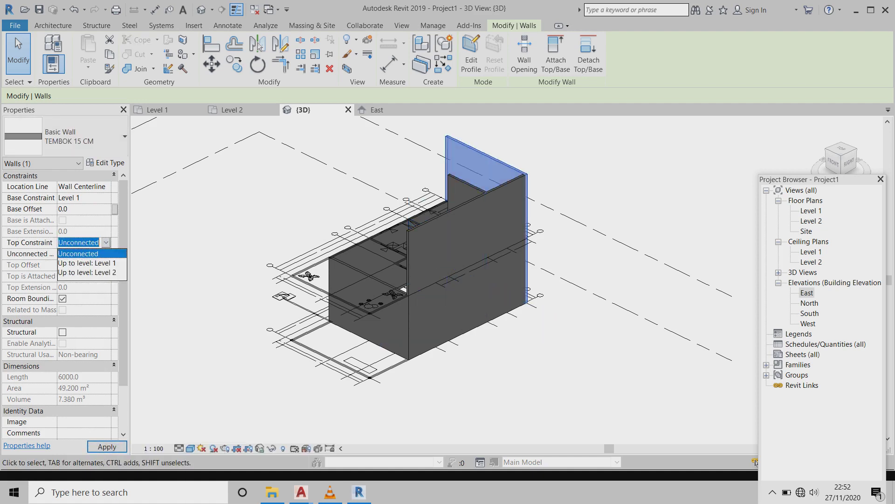
left_click(86, 272)
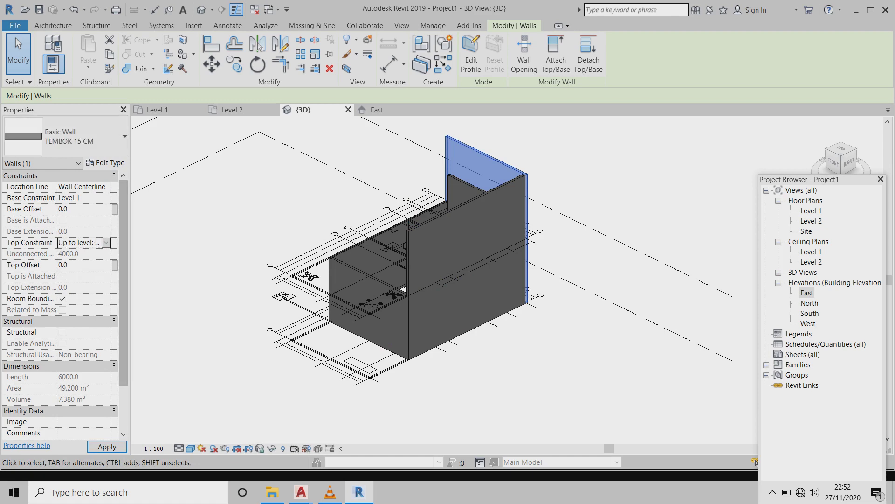
left_click(107, 242)
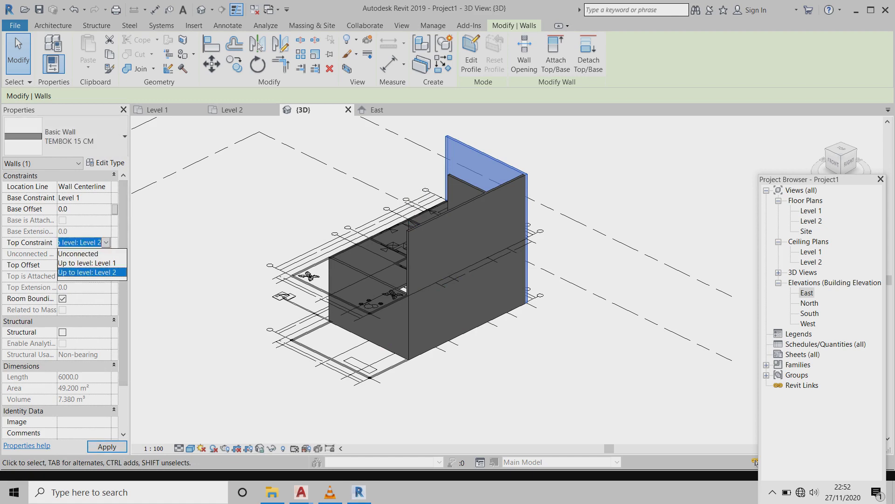
left_click(86, 272)
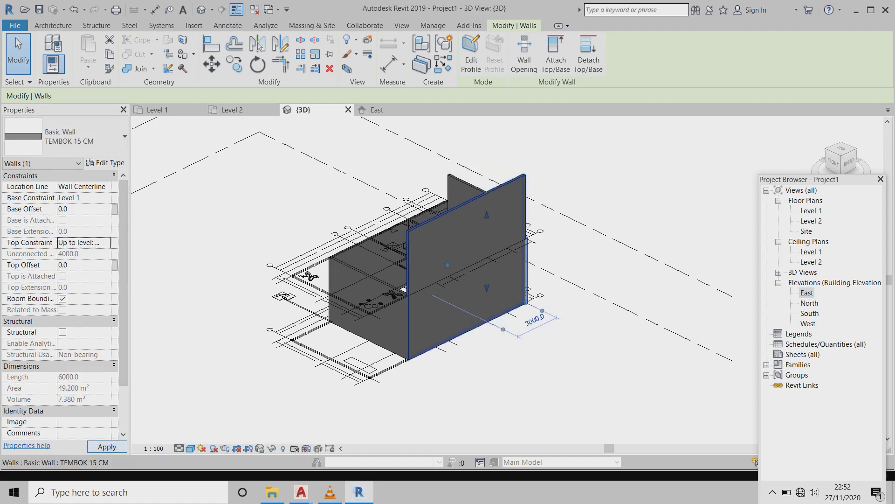
- Constrain the front wall and the next wall up to Level 2
key("Up")
key("Up")
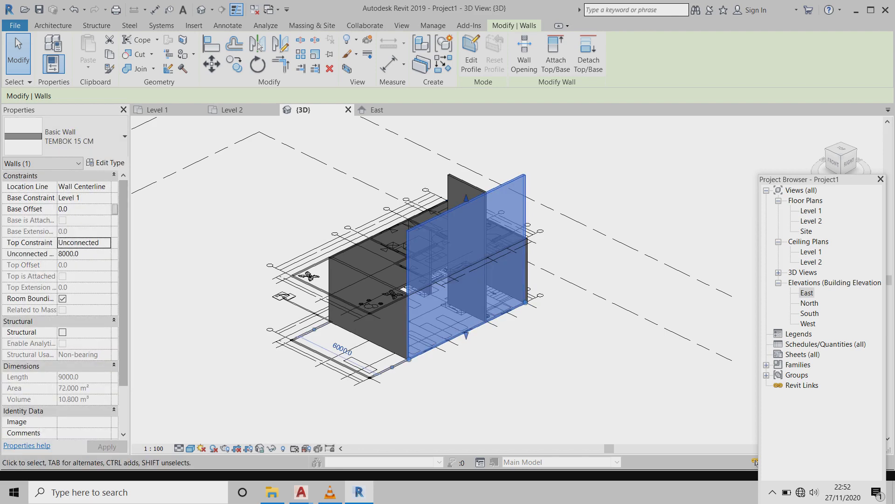
key("alt+Down")
key("Down")
key("Down")
key("Return")
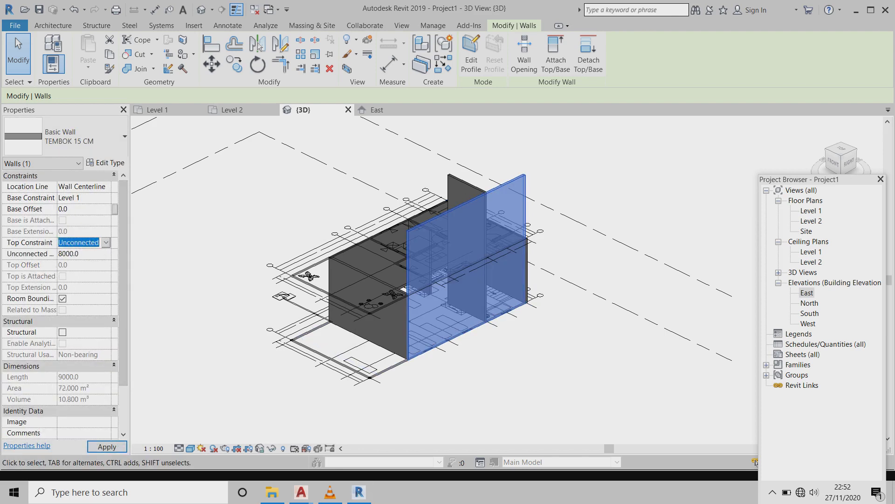
key("Return")
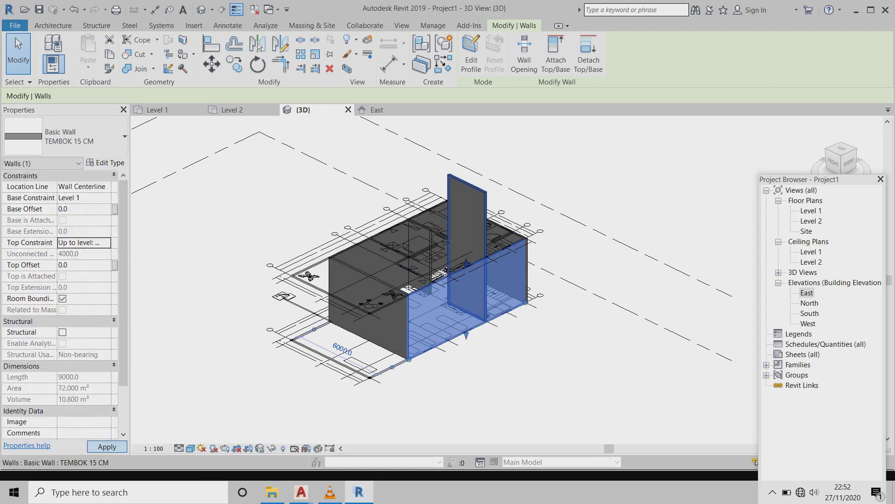
key("alt+Down")
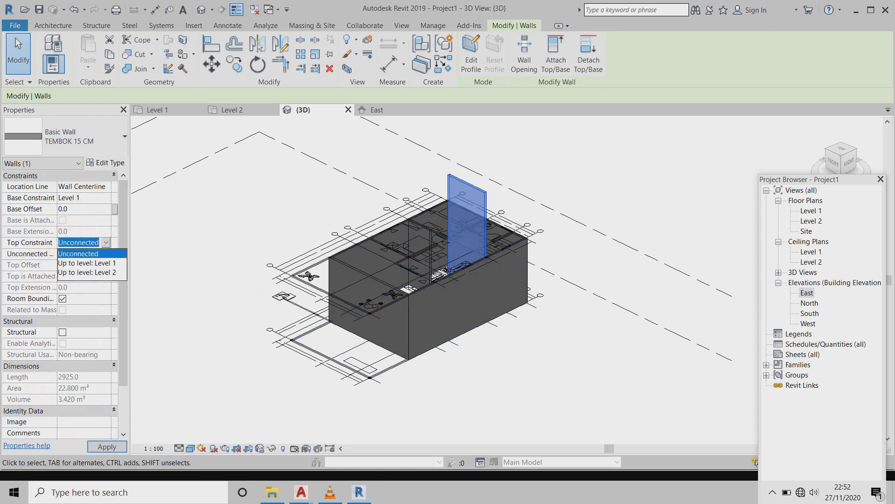
key("Down")
key("Down")
key("Return")
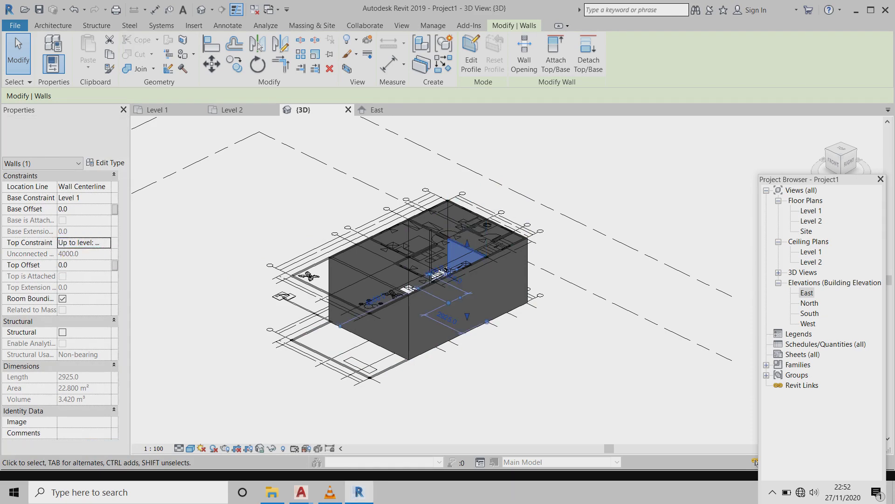
scroll(464, 252, "up", 2)
scroll(464, 252, "up", 2)
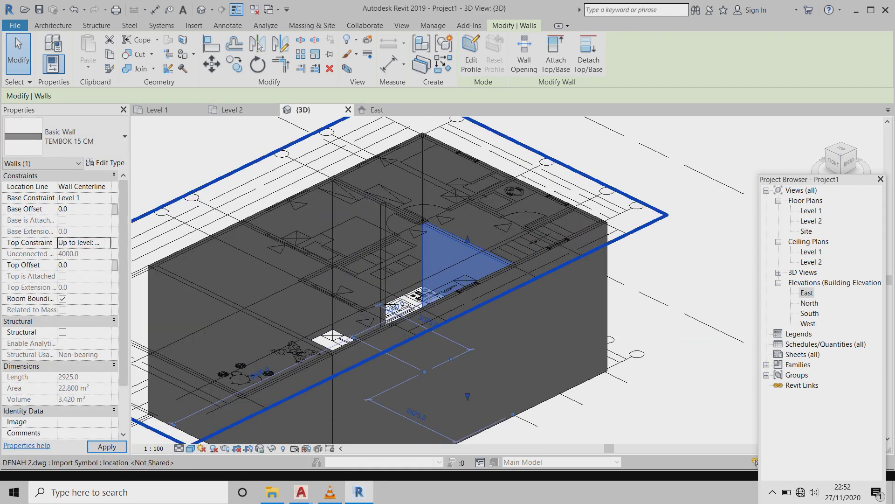
scroll(443, 259, "down", 3)
scroll(443, 260, "down", 2)
- Orbit and zoom the 3D view to inspect the walls between Level 1 and Level 2
key("Escape")
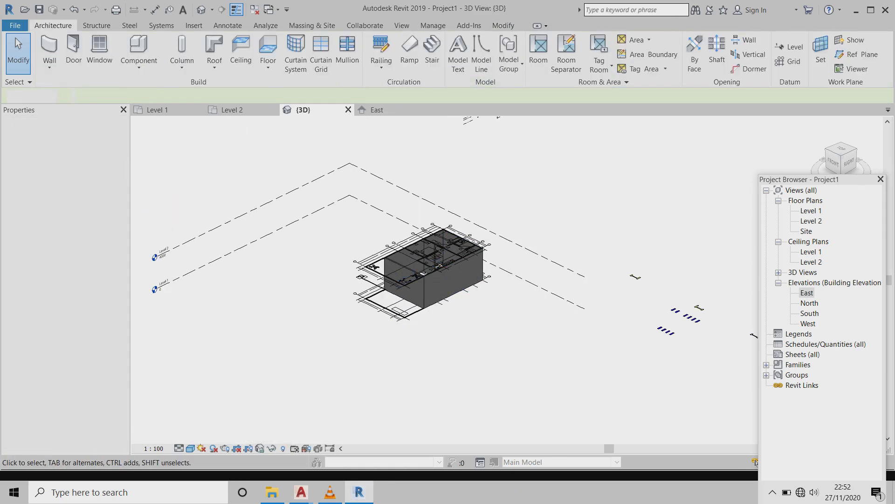
mouse_move(839, 158)
left_mouse_down()
mouse_move(826, 161)
mouse_move(842, 177)
left_mouse_up()
left_click(835, 163)
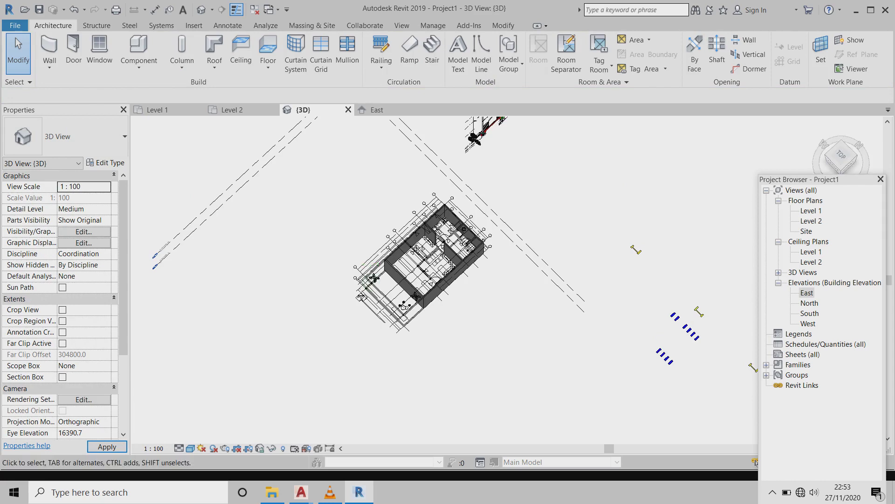
scroll(443, 227, "up", 1)
scroll(443, 227, "up", 2)
scroll(443, 228, "up", 2)
scroll(443, 227, "up", 2)
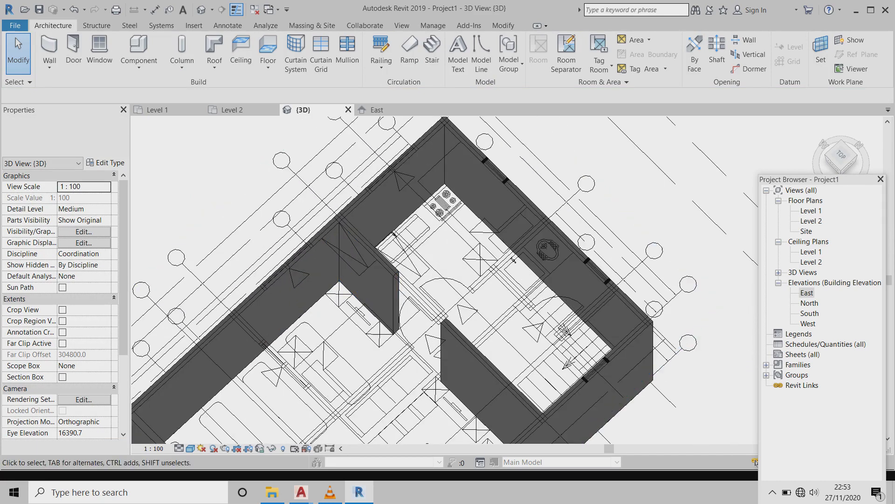
mouse_move(839, 158)
left_mouse_down()
mouse_move(839, 145)
mouse_move(858, 158)
left_mouse_up()
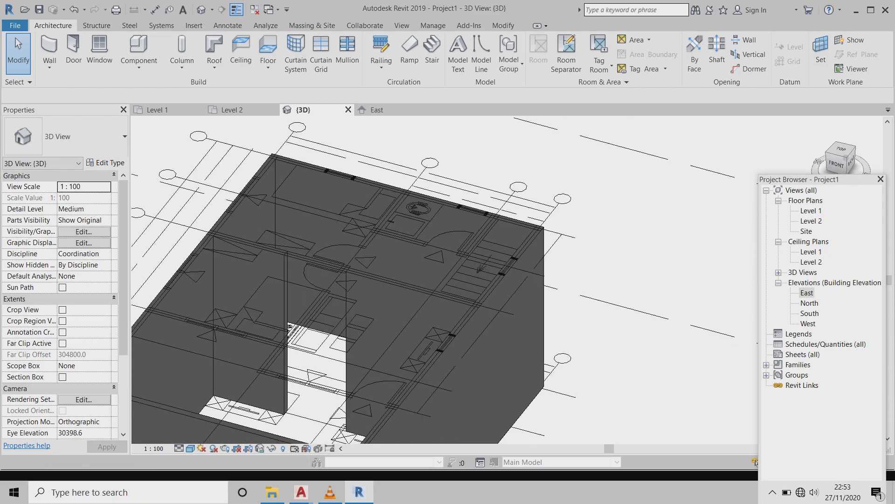
scroll(775, 210, "down", 1)
scroll(774, 210, "down", 1)
scroll(774, 210, "down", 1)
scroll(774, 210, "down", 1)
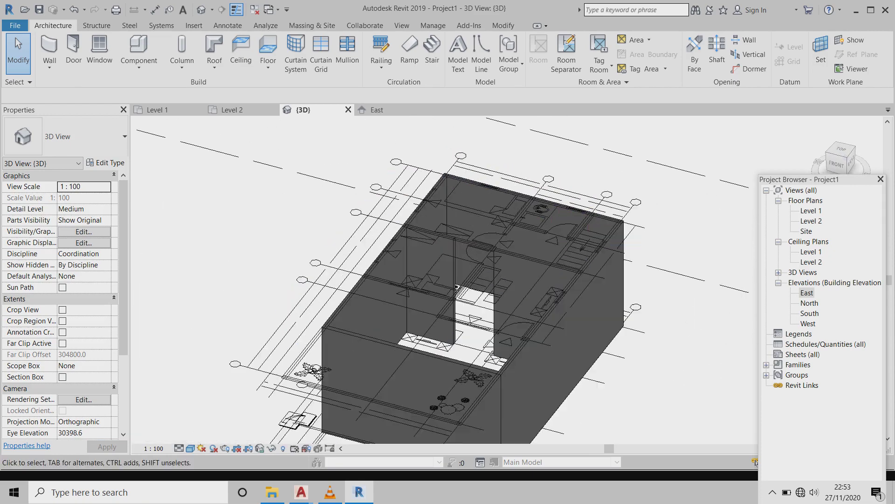
scroll(469, 219, "down", 1)
scroll(469, 220, "down", 1)
scroll(469, 220, "down", 1)
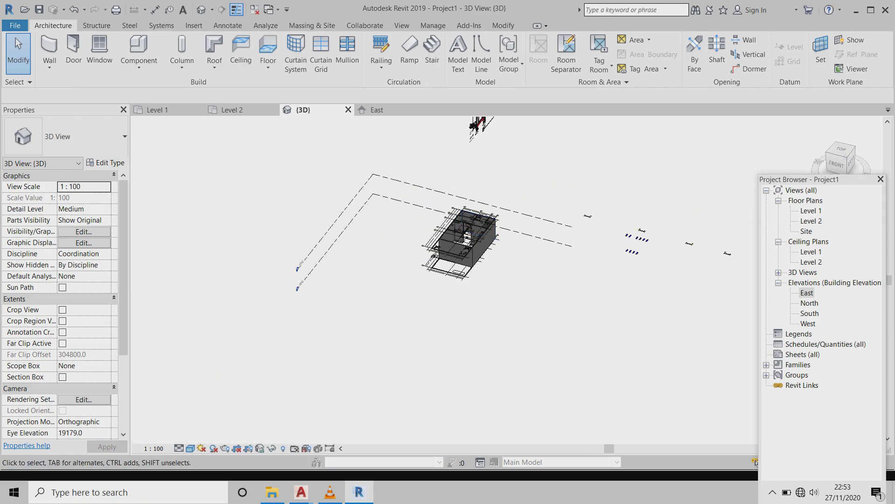
scroll(301, 266, "up", 1)
scroll(300, 266, "up", 2)
scroll(301, 266, "up", 1)
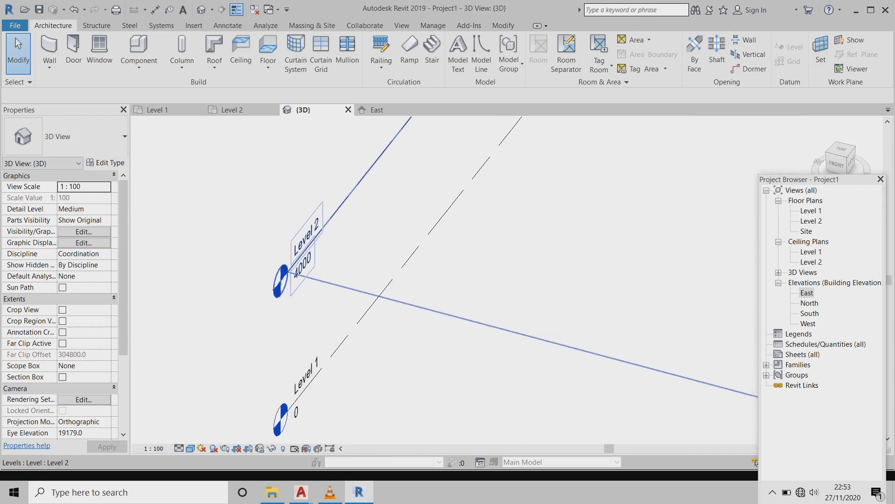
scroll(301, 266, "up", 1)
scroll(301, 266, "down", 1)
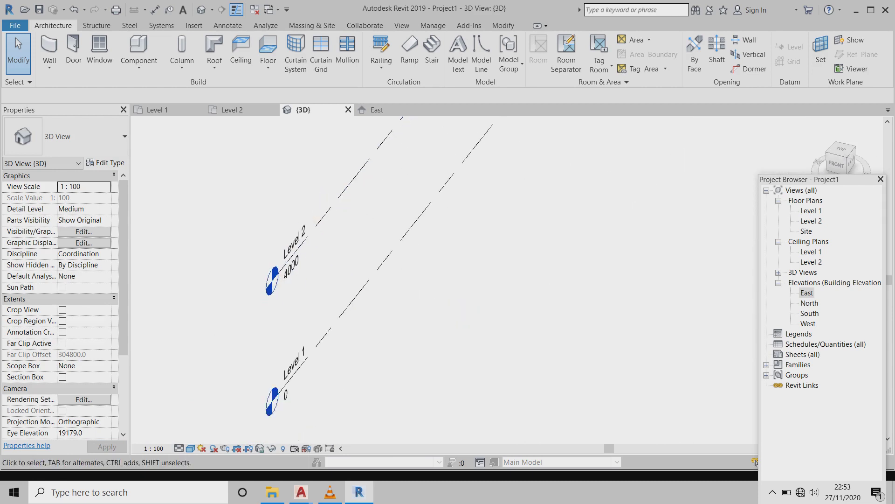
scroll(301, 266, "down", 1)
scroll(300, 266, "down", 1)
scroll(301, 266, "down", 1)
scroll(299, 211, "down", 1)
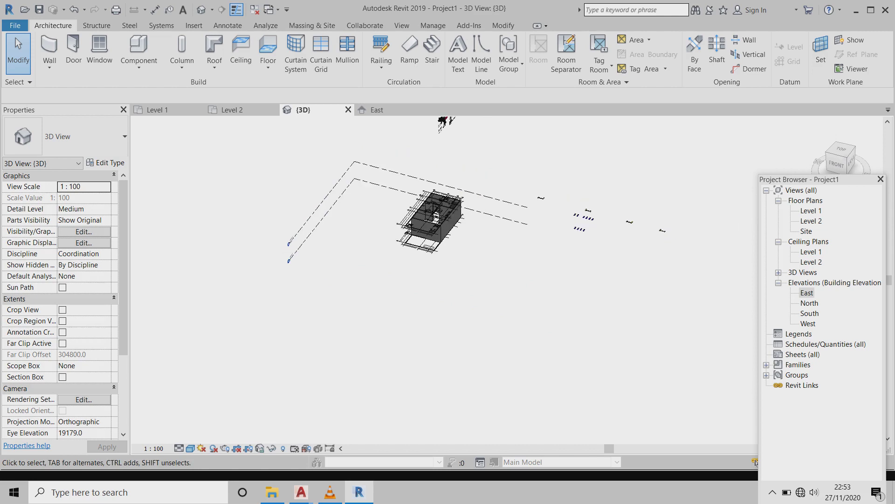
double_click(807, 292)
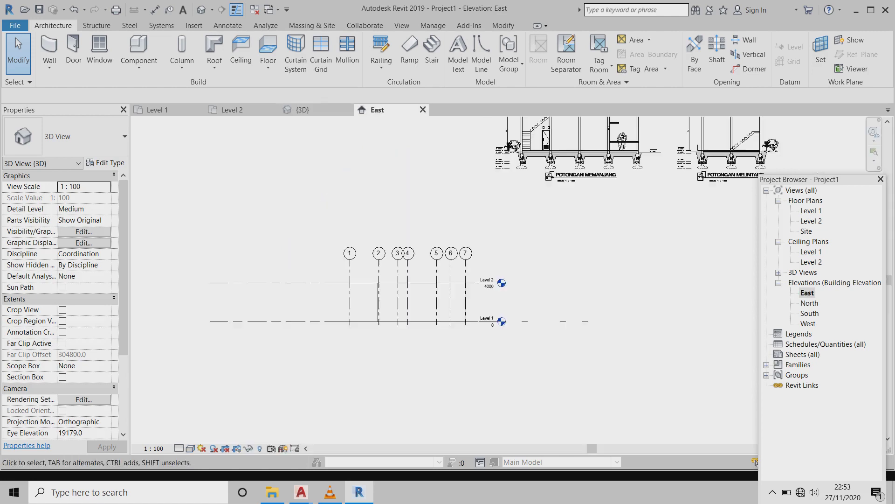
scroll(555, 266, "up", 1)
scroll(420, 308, "up", 2)
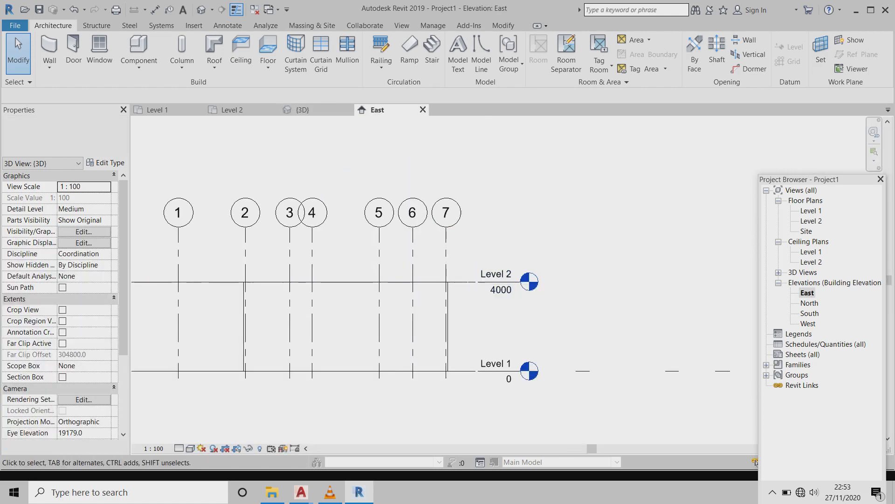
scroll(420, 307, "down", 2)
scroll(420, 308, "down", 2)
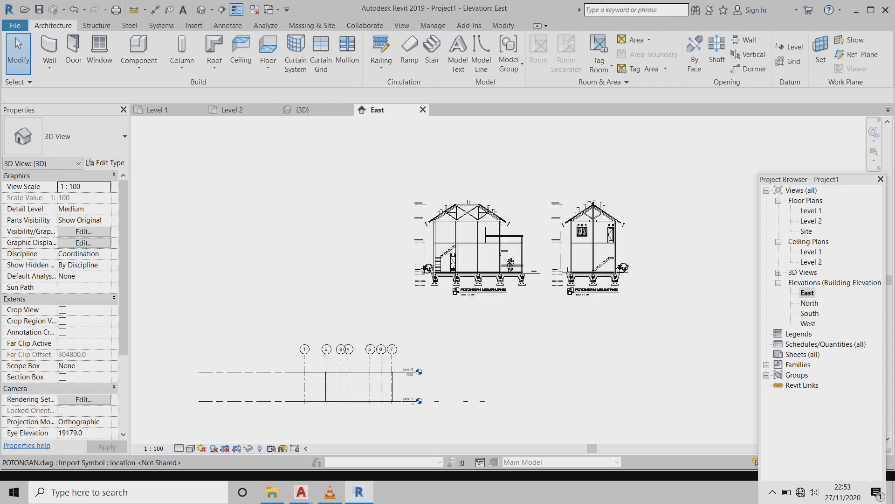
left_click(471, 224)
scroll(471, 224, "down", 2)
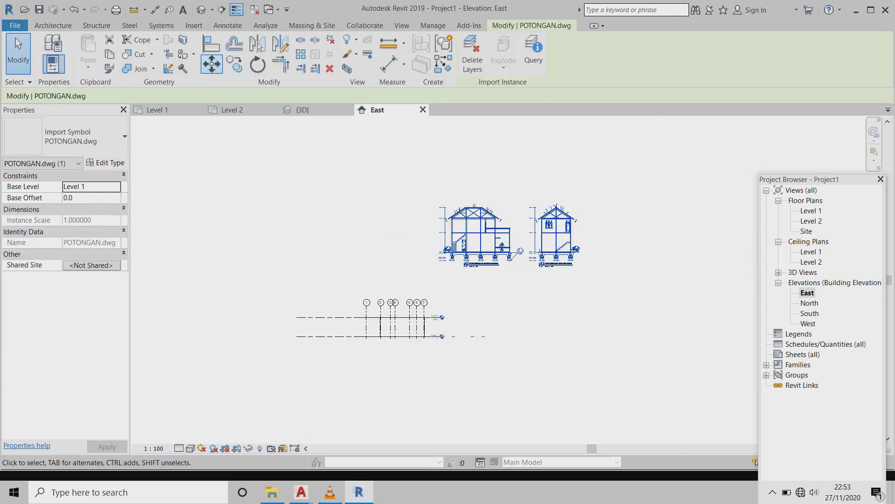
left_click(258, 45)
key("Escape")
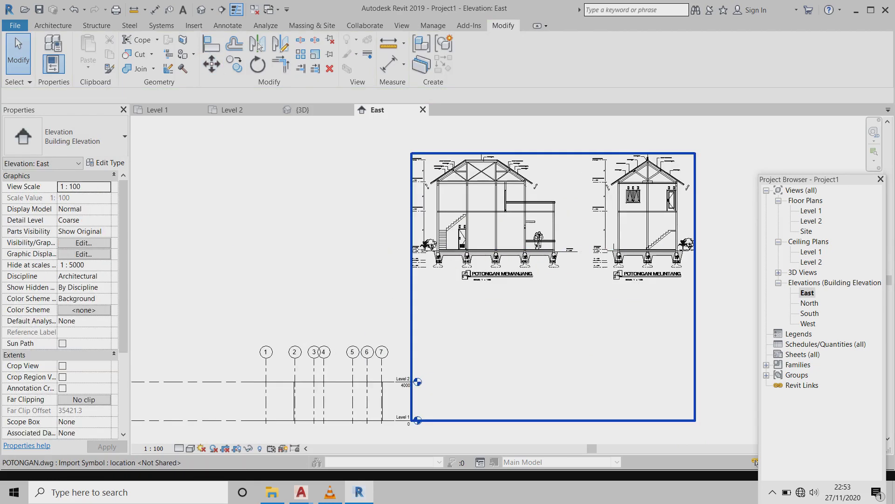
scroll(479, 197, "up", 2)
scroll(479, 198, "up", 3)
scroll(366, 194, "up", 4)
scroll(366, 194, "up", 3)
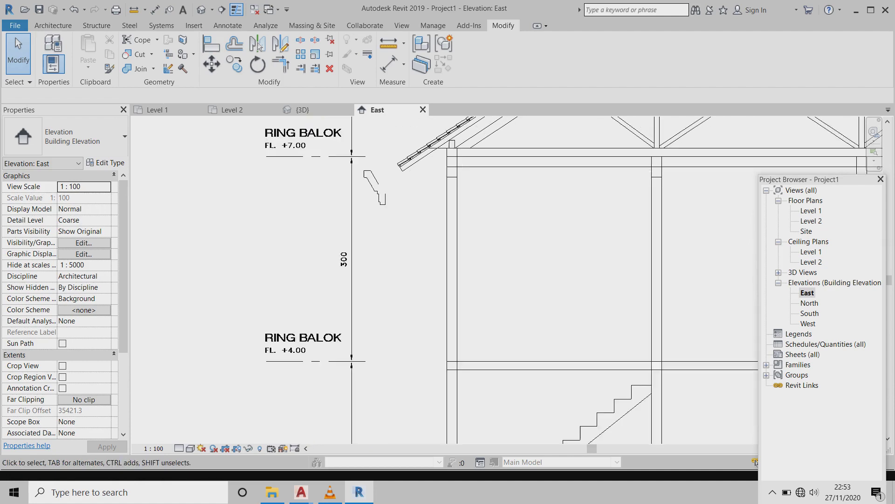
scroll(365, 194, "up", 2)
scroll(490, 205, "down", 3)
scroll(489, 206, "down", 3)
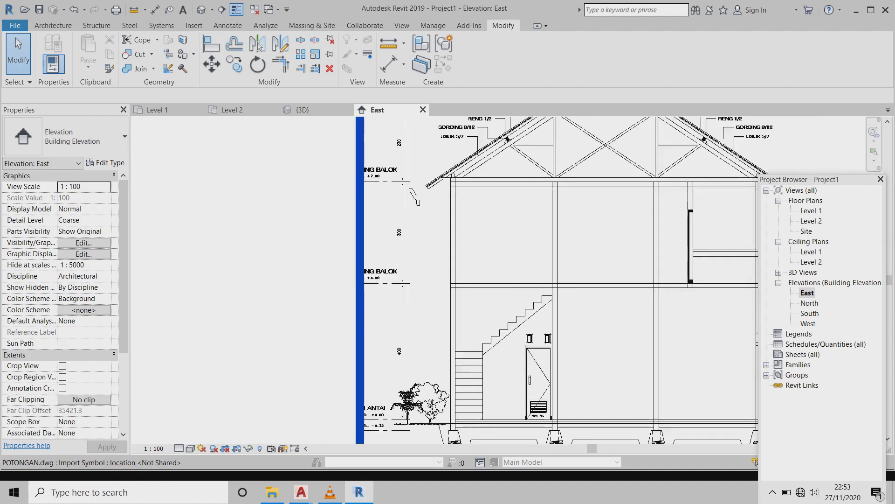
scroll(490, 205, "down", 3)
scroll(490, 205, "down", 2)
scroll(446, 247, "up", 2)
scroll(446, 247, "up", 2)
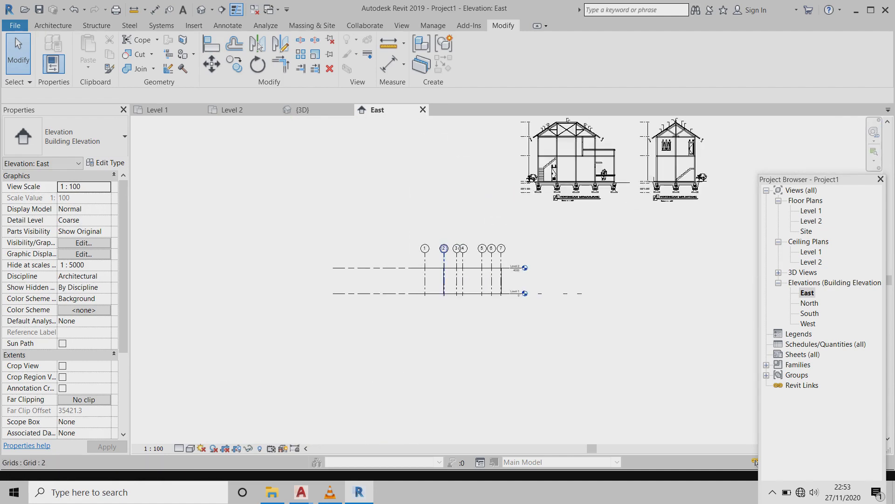
scroll(446, 248, "up", 3)
- Copy Level 2 3000 upward to create Level 3 at elevation 7000
left_click(601, 278)
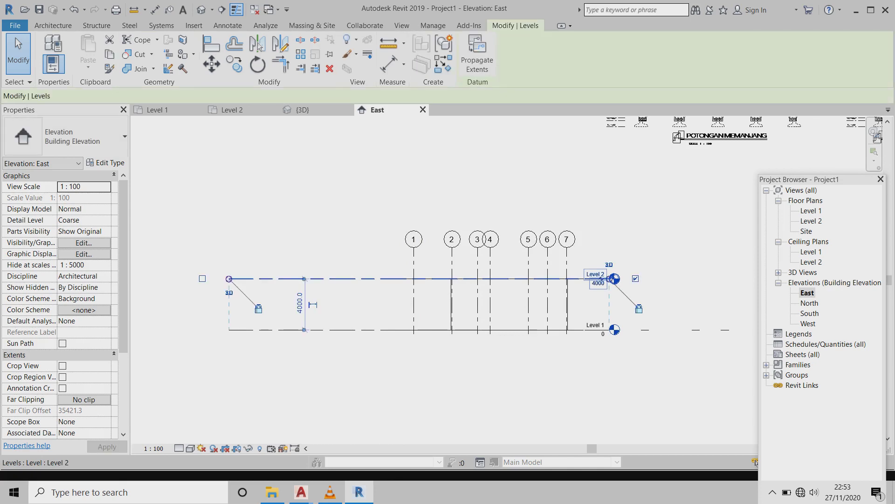
key("m")
key("v")
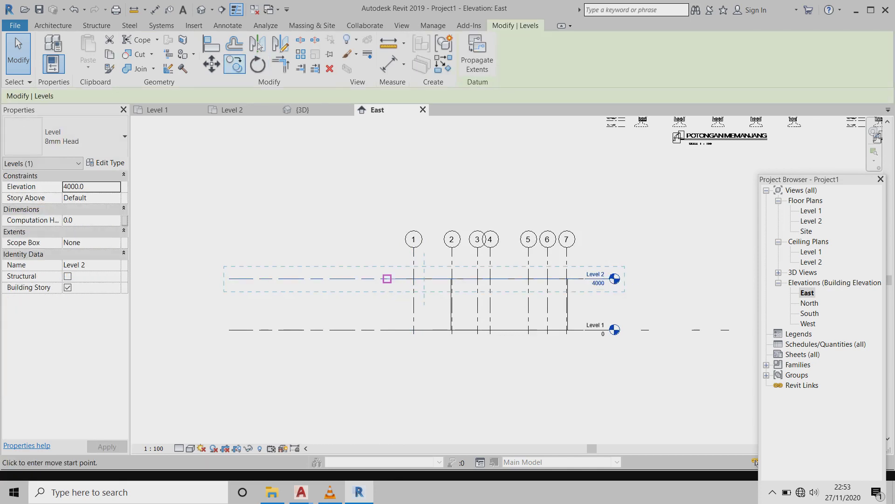
left_click(382, 278)
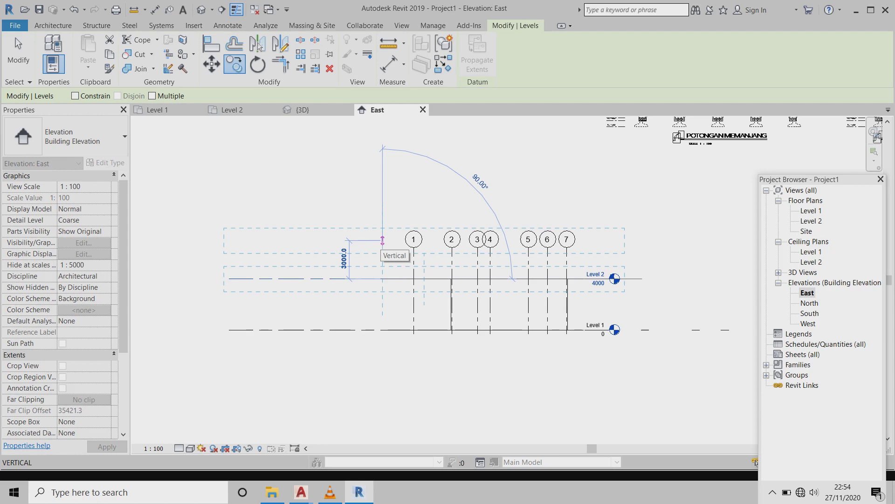
key("a")
key("l")
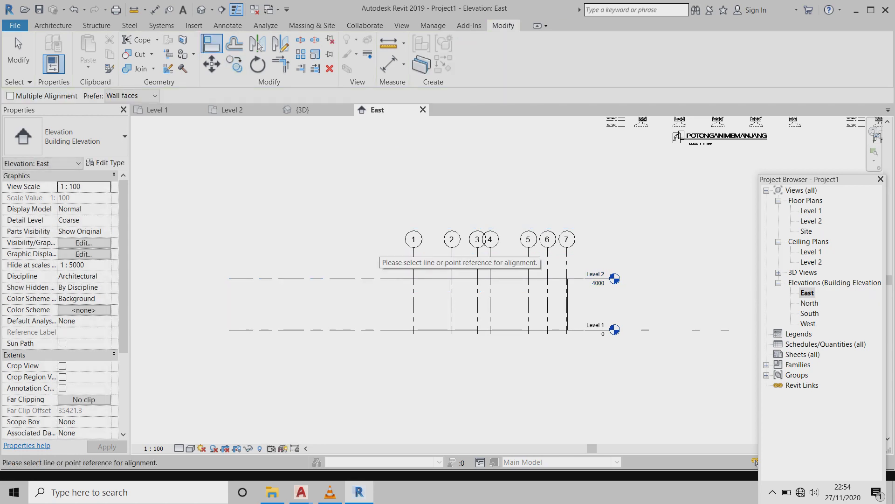
key("Escape")
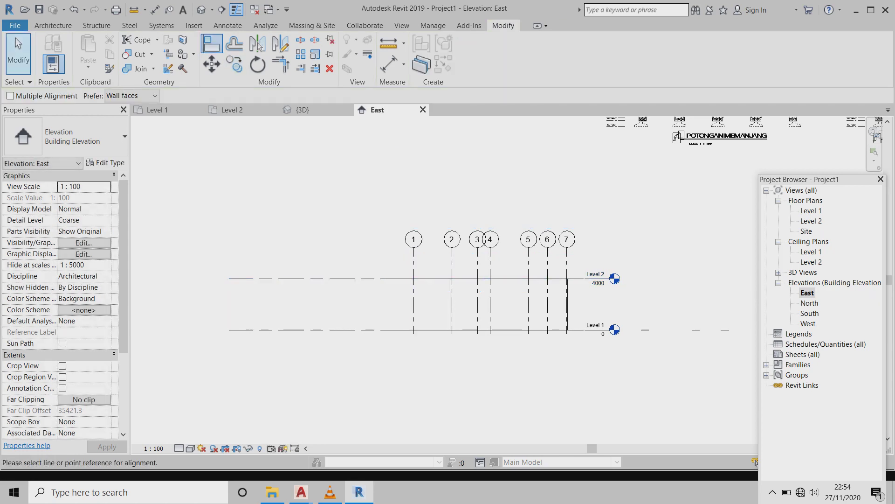
left_click(606, 279)
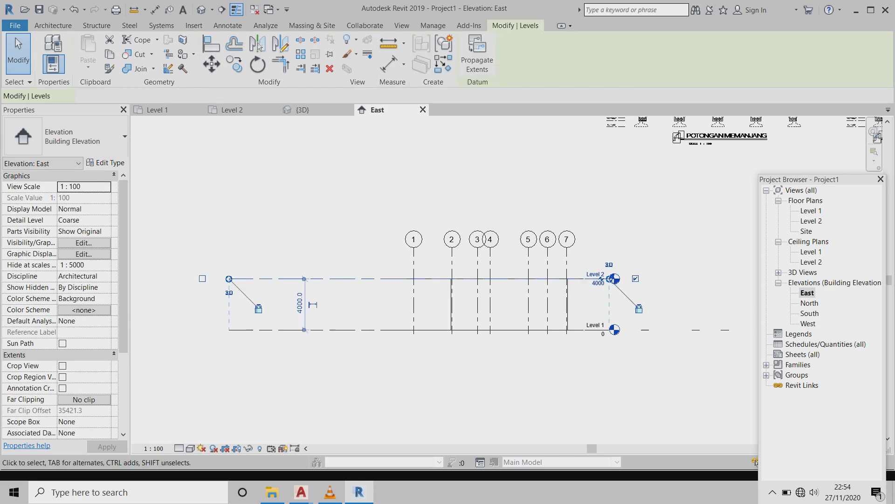
left_click(234, 64)
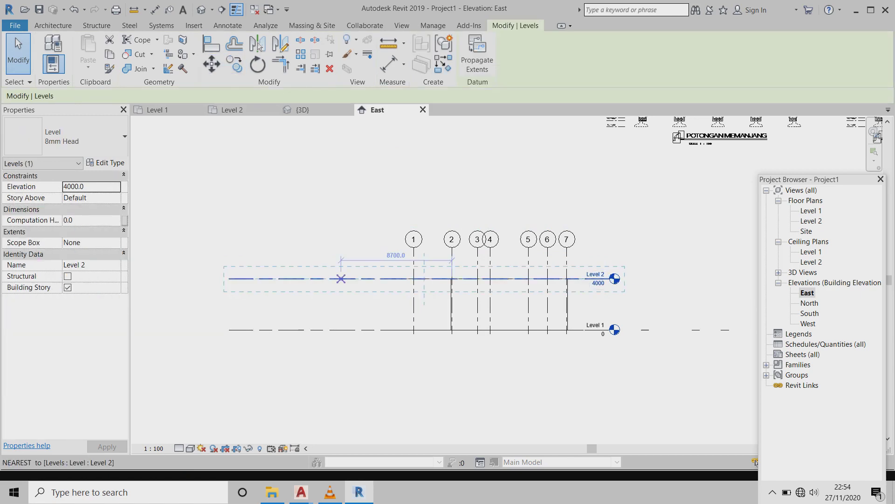
left_click(471, 279)
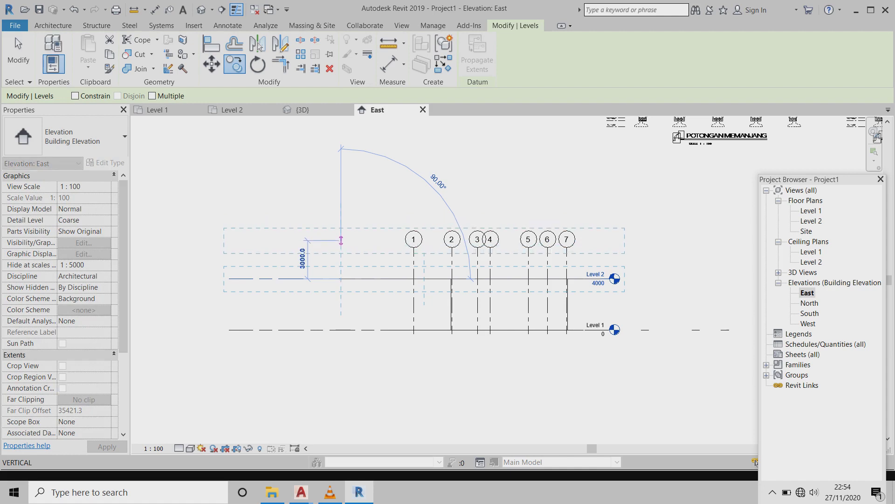
left_click(340, 240)
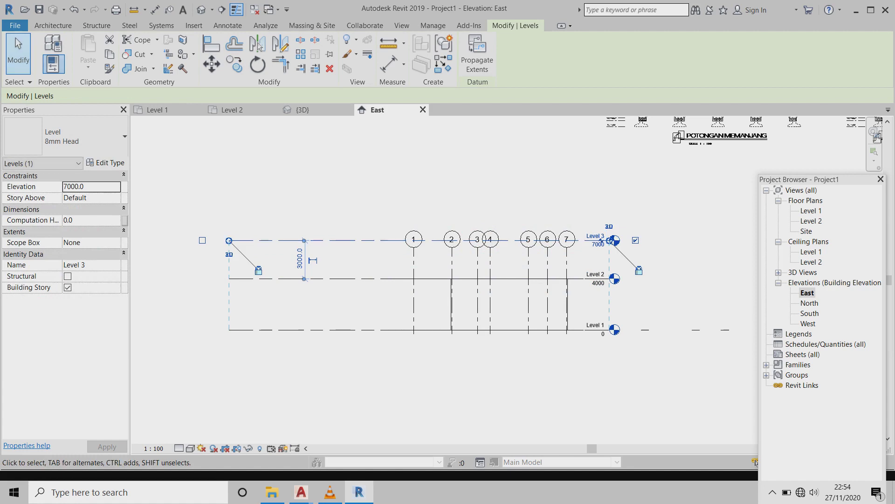
key("Escape")
- Drag grid 1's end grips above Level 3 and below Level 1, extending grids 1–7
left_click(414, 252)
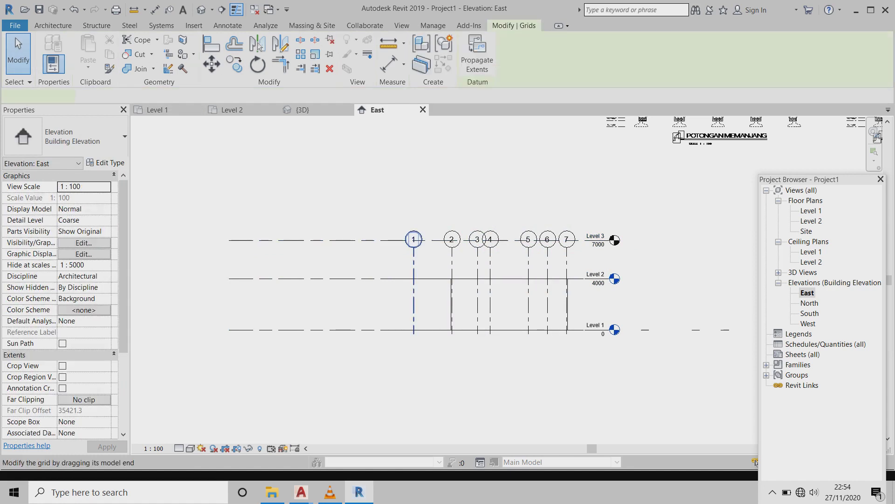
left_click_drag(414, 248, 413, 174)
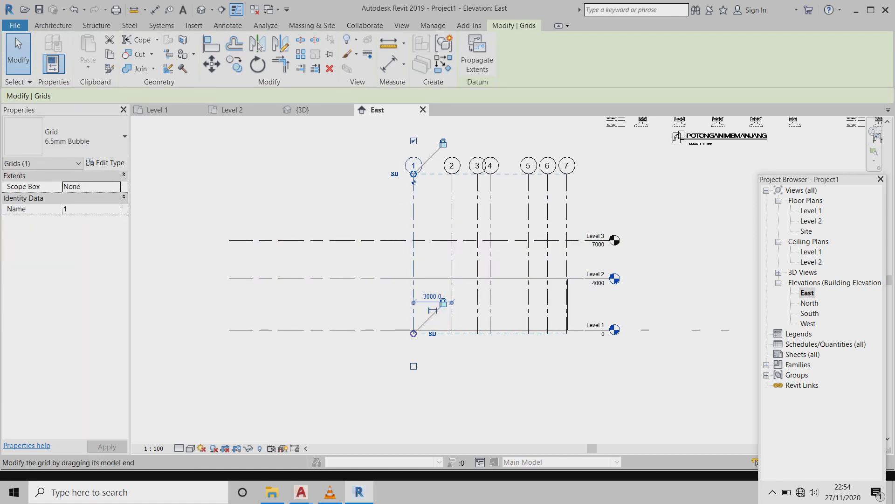
scroll(417, 343, "up", 2)
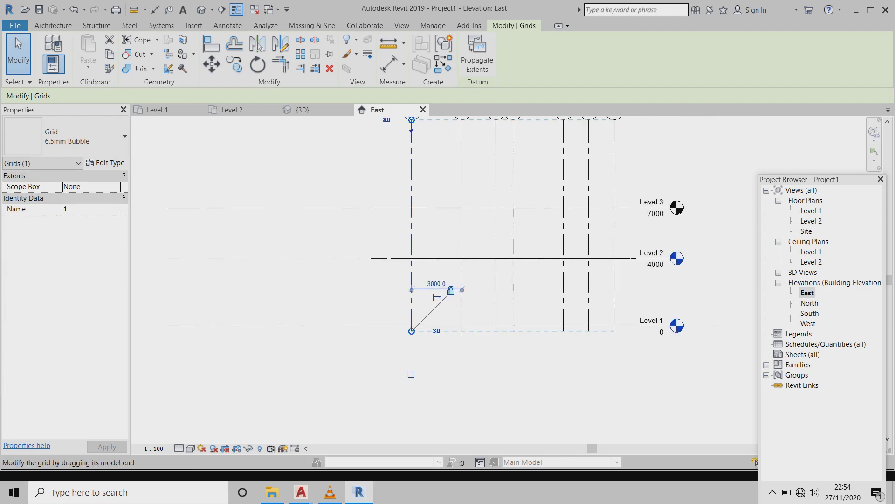
left_click_drag(412, 374, 411, 396)
key("Escape")
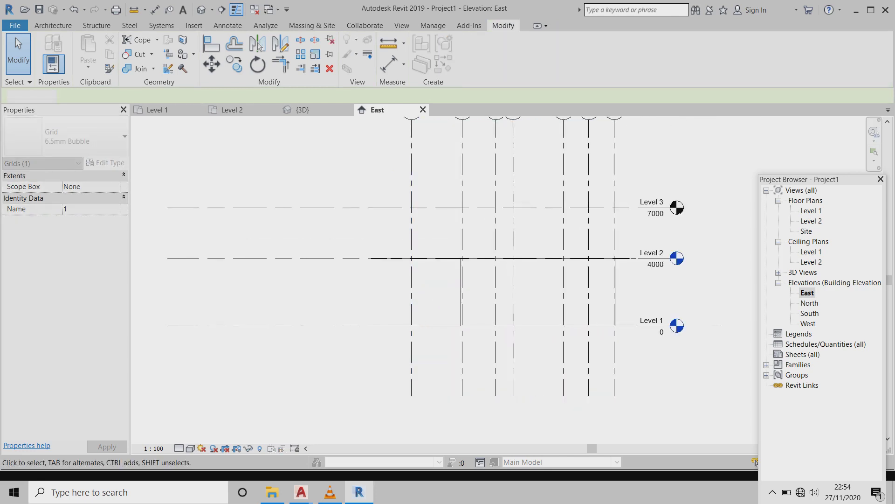
scroll(420, 304, "down", 4)
scroll(411, 303, "up", 2)
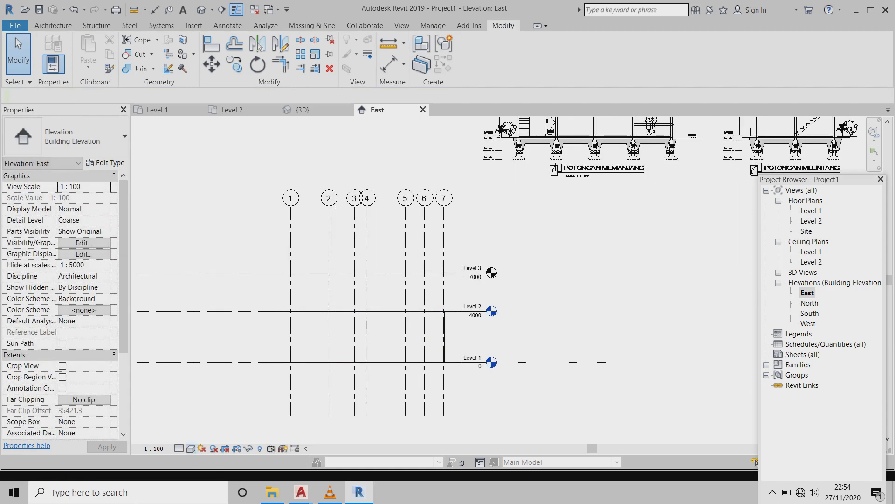
- Set the East elevation to Consistent Colors visual style and Fine detail level
left_click(190, 448)
key("Down")
key("Down")
key("Down")
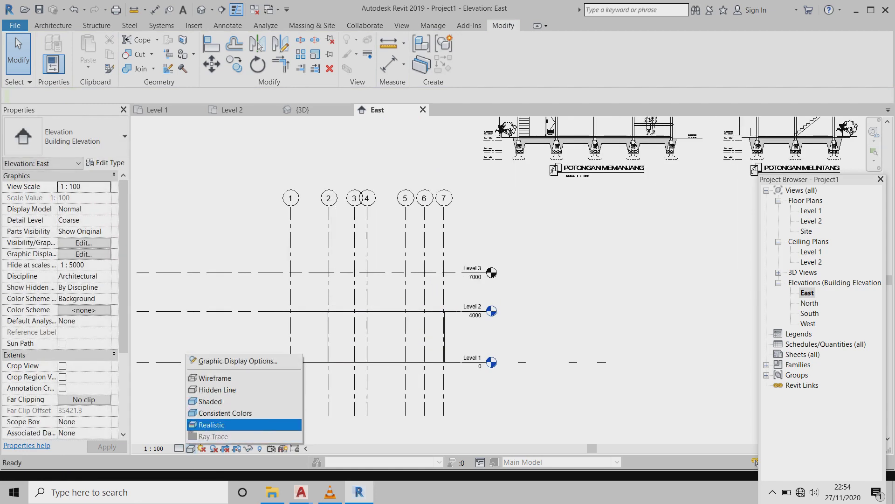
key("Up")
key("Return")
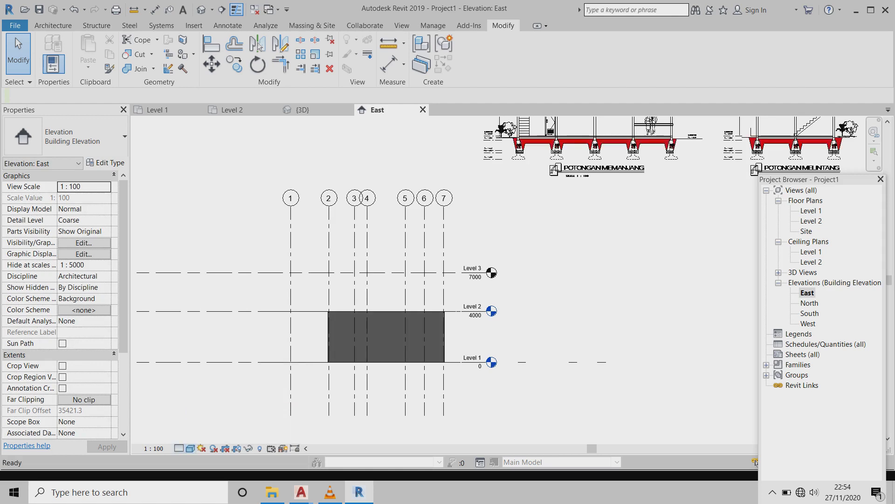
left_click(179, 448)
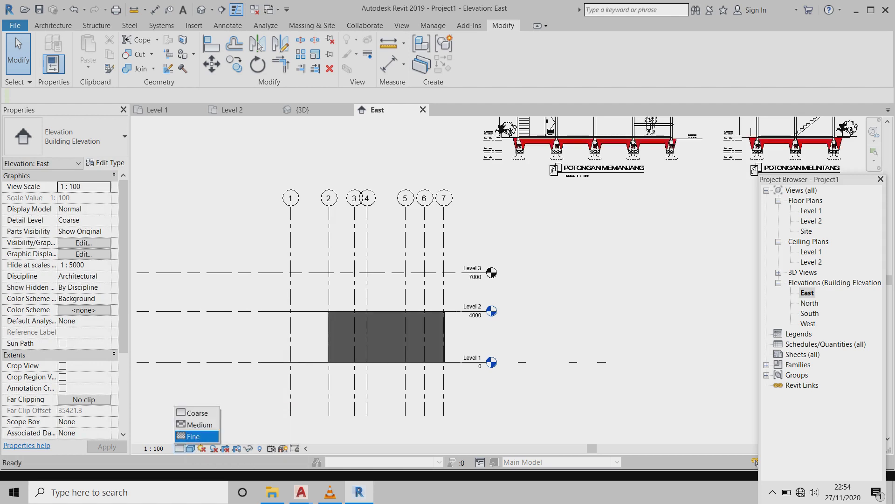
key("Escape")
- Zoom over the elevation, then switch to the Level 2 floor plan
scroll(376, 320, "up", 2)
scroll(376, 319, "up", 2)
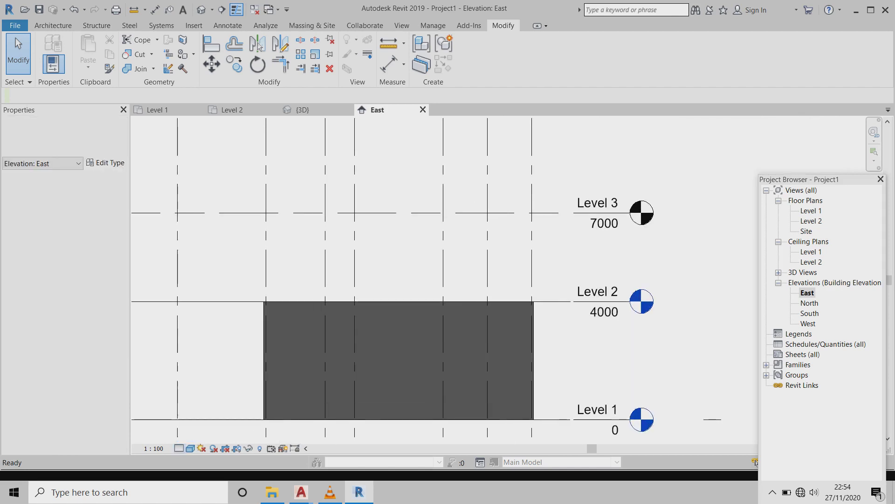
scroll(472, 211, "down", 2)
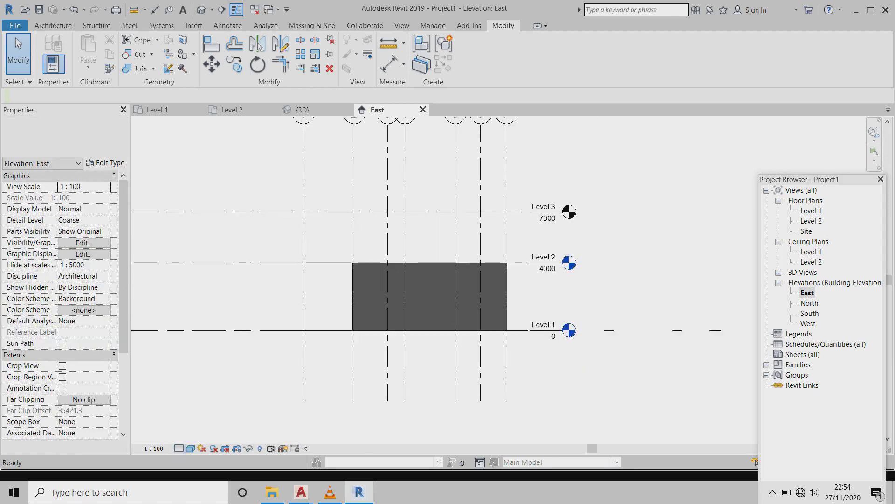
scroll(411, 286, "up", 2)
scroll(420, 289, "up", 1)
scroll(317, 318, "down", 2)
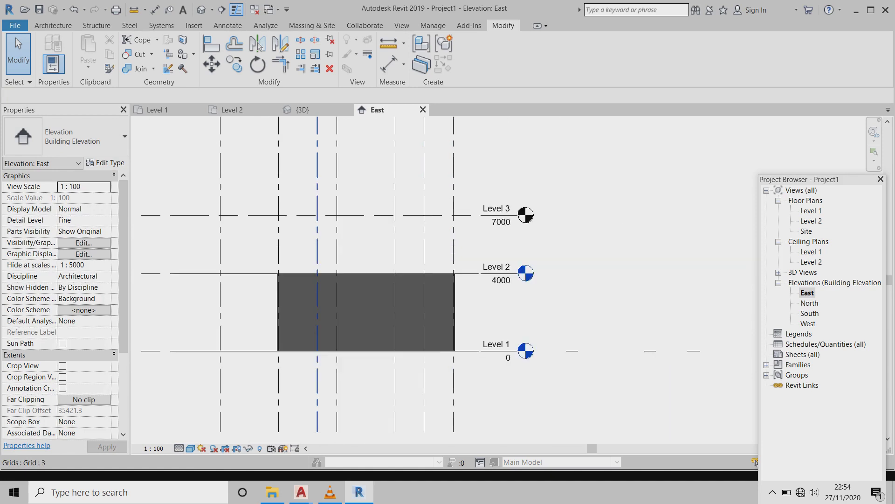
scroll(318, 322, "down", 1)
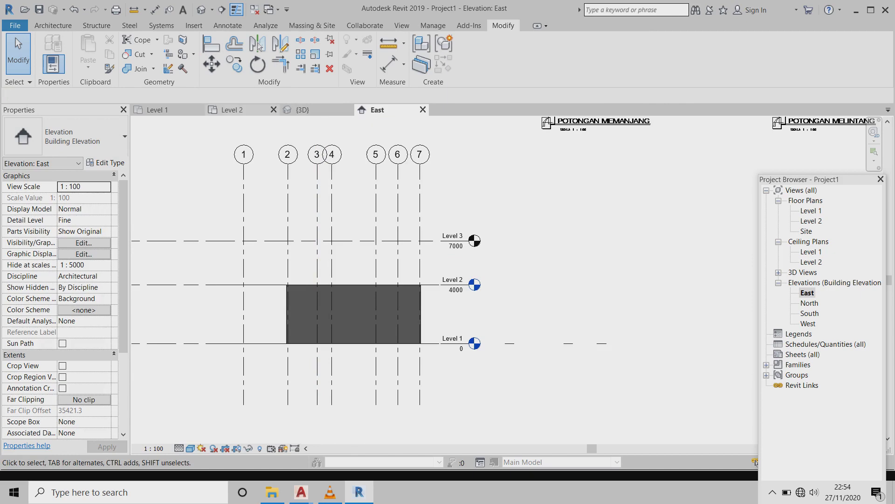
left_click(232, 109)
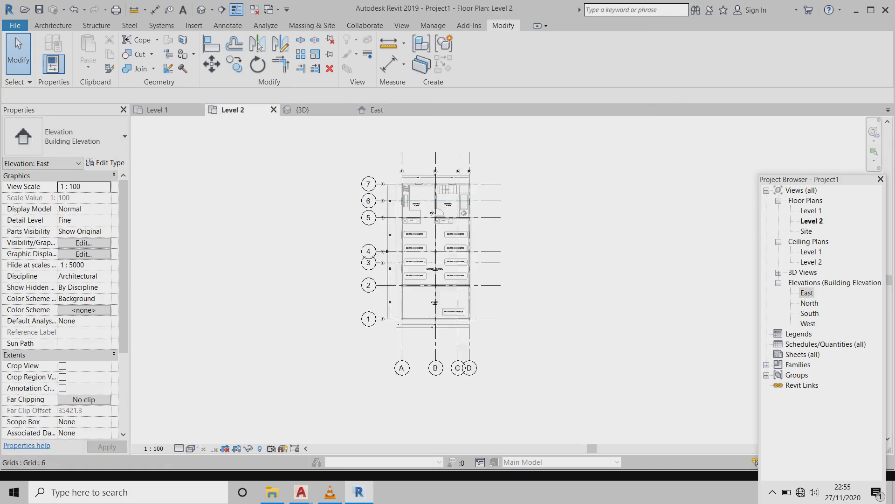
- Draw the top TEMBOK 15 CM wall from the plan's top-left to upper-right corner
scroll(426, 206, "up", 3)
scroll(426, 205, "up", 2)
scroll(426, 206, "up", 2)
scroll(426, 206, "up", 2)
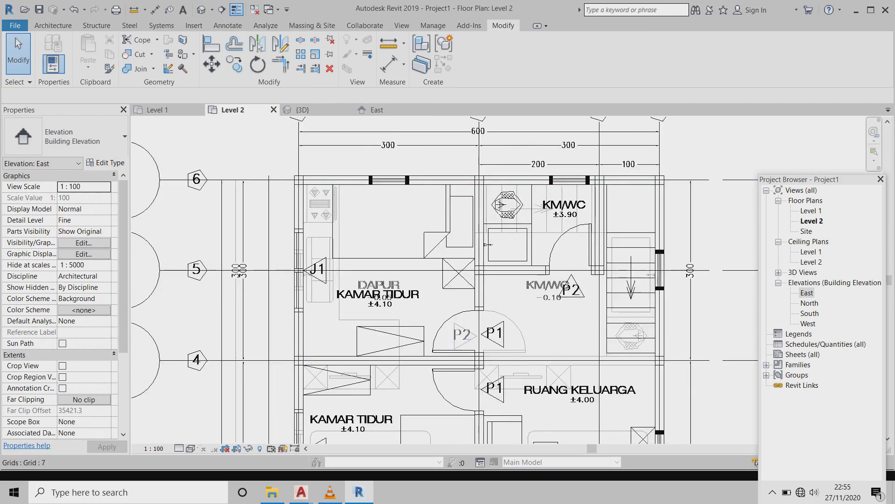
scroll(486, 157, "up", 1)
scroll(487, 157, "up", 1)
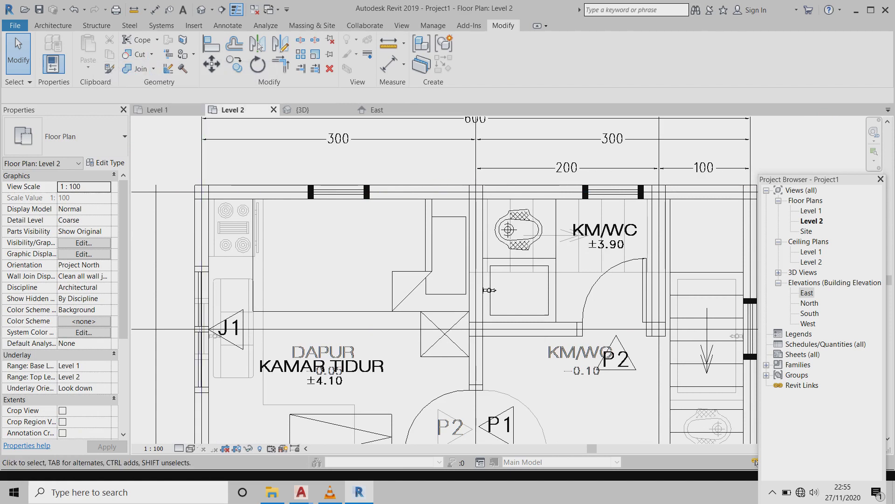
left_click(53, 25)
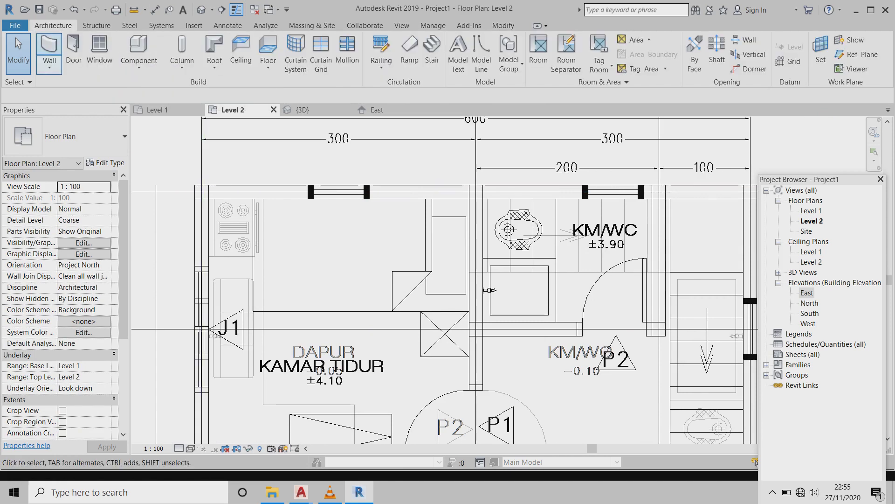
left_click(49, 51)
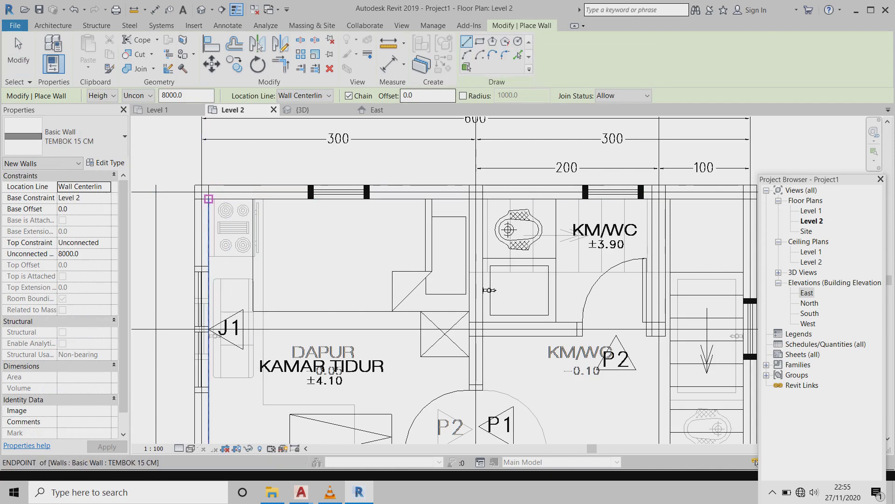
scroll(200, 188, "up", 2)
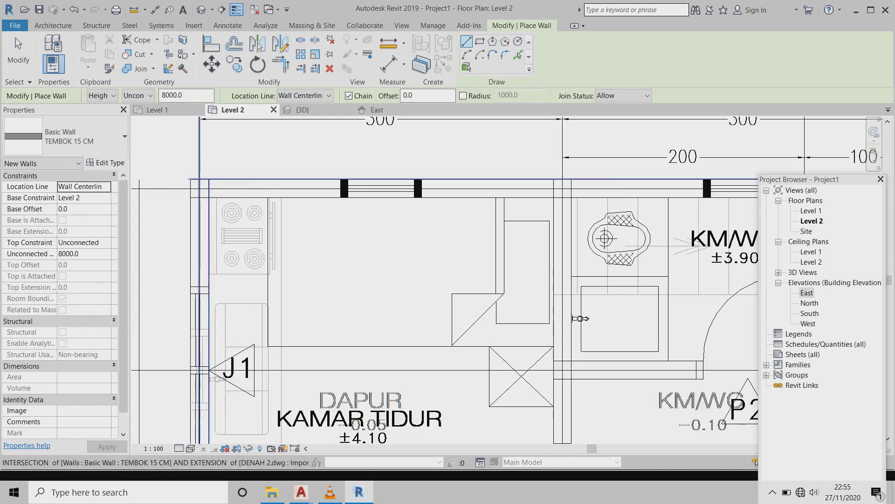
scroll(200, 189, "up", 1)
left_click(198, 190)
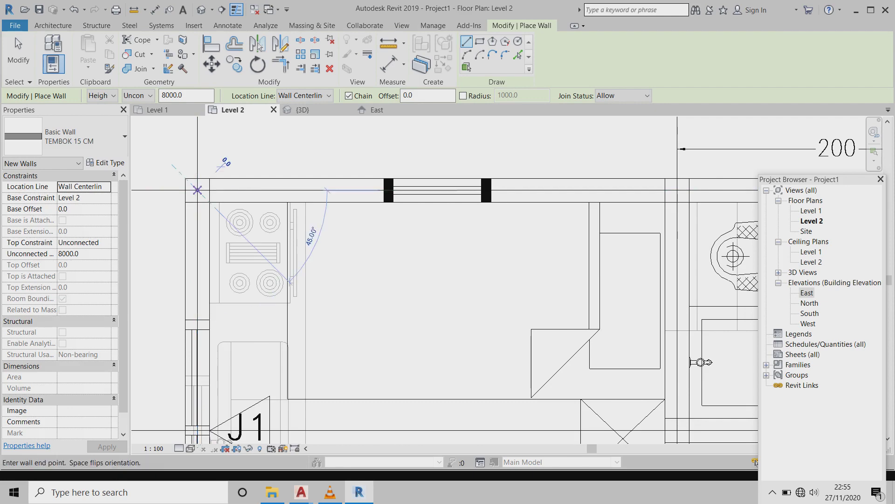
scroll(198, 190, "down", 3)
scroll(198, 190, "down", 2)
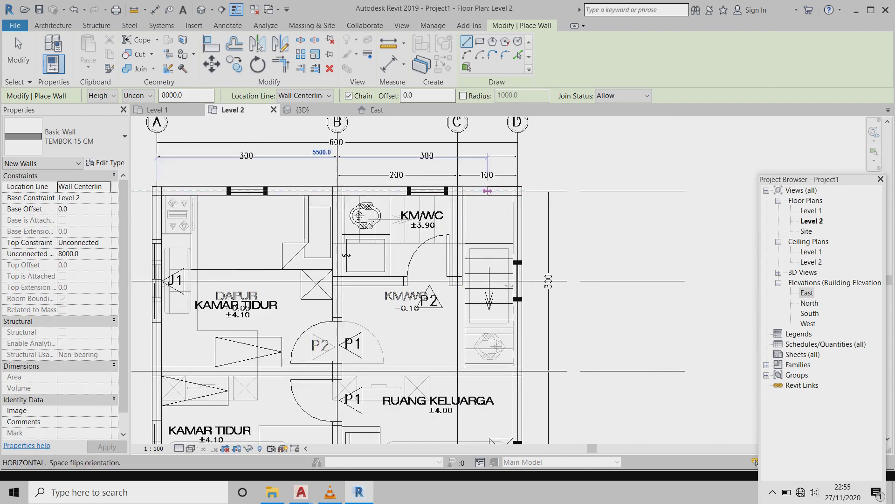
scroll(504, 194, "up", 2)
scroll(503, 194, "up", 2)
scroll(513, 189, "up", 1)
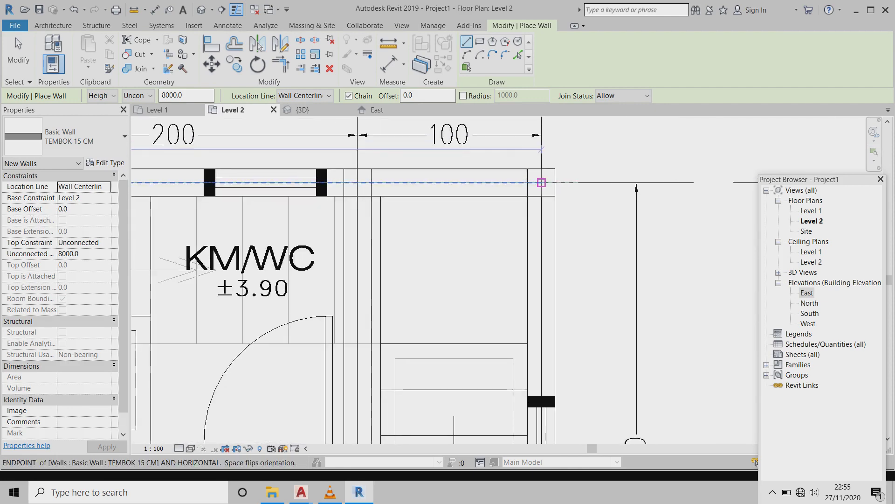
left_click(541, 182)
- Continue the wall down the east side to the grid 2 intersection
scroll(541, 210, "down", 3)
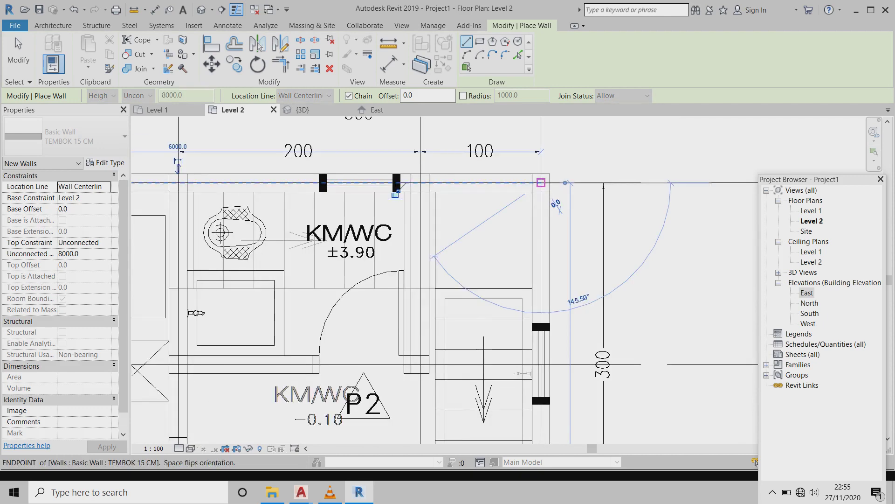
scroll(541, 210, "down", 1)
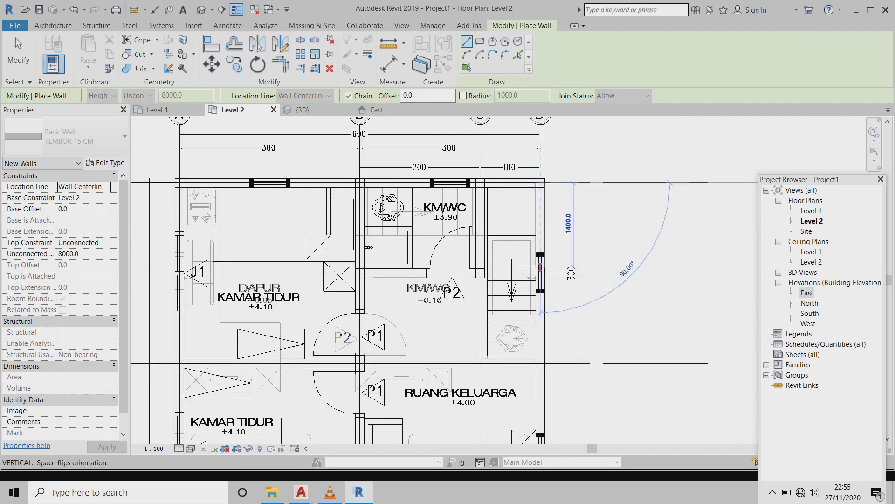
scroll(541, 267, "down", 3)
scroll(540, 279, "down", 1)
scroll(537, 345, "up", 1)
scroll(537, 357, "up", 1)
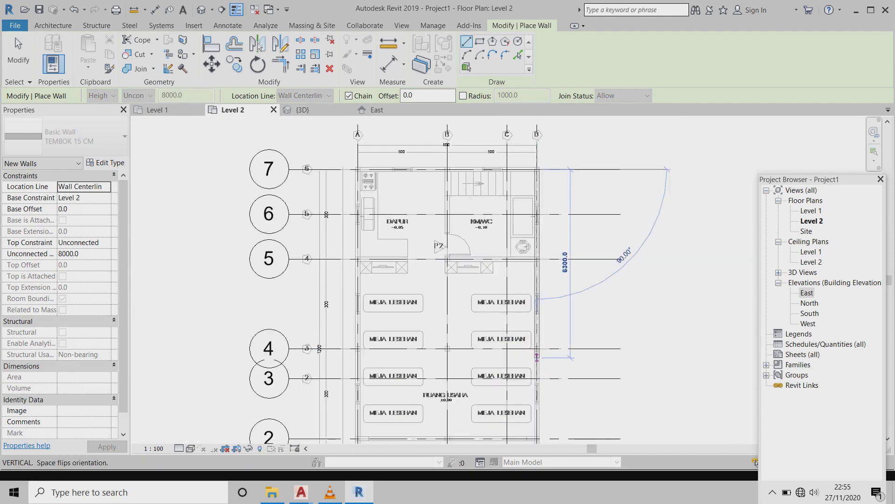
scroll(537, 357, "up", 2)
middle_click_drag(537, 357, 546, 171)
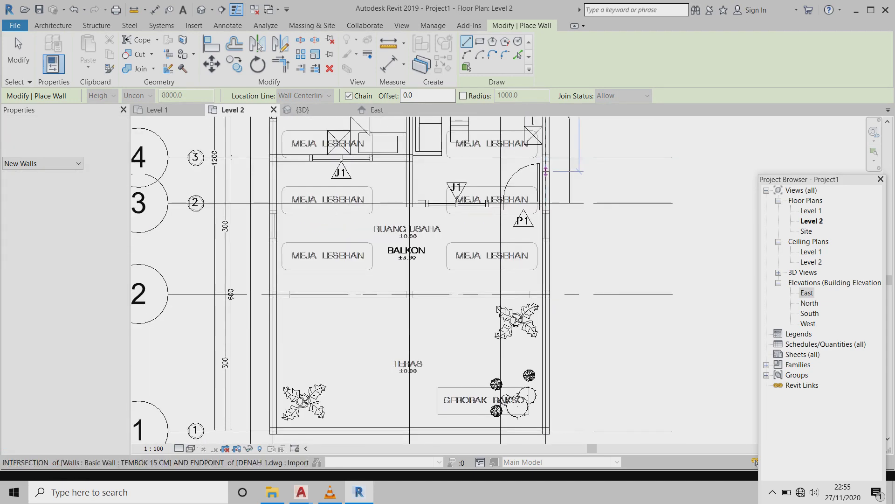
scroll(546, 196, "up", 1)
scroll(550, 229, "up", 1)
scroll(552, 256, "up", 1)
scroll(555, 285, "up", 1)
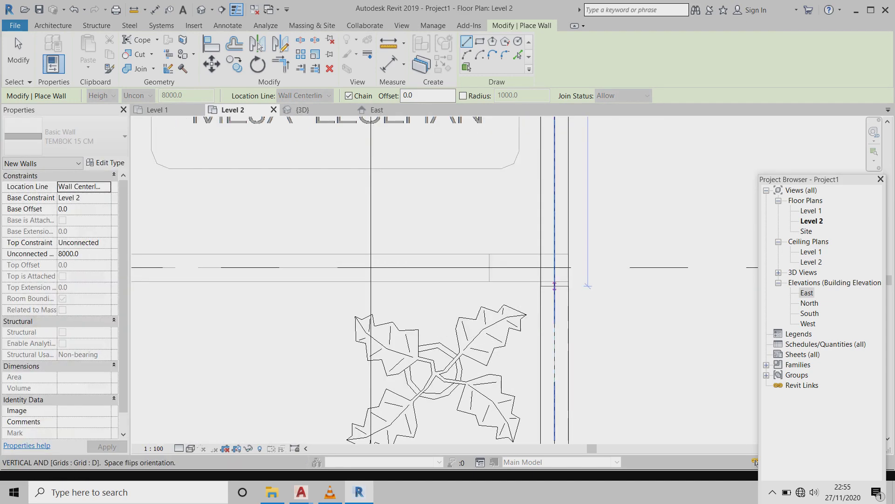
left_click(555, 268)
- Run the wall westward along grid 2
scroll(554, 268, "down", 1)
scroll(555, 267, "down", 1)
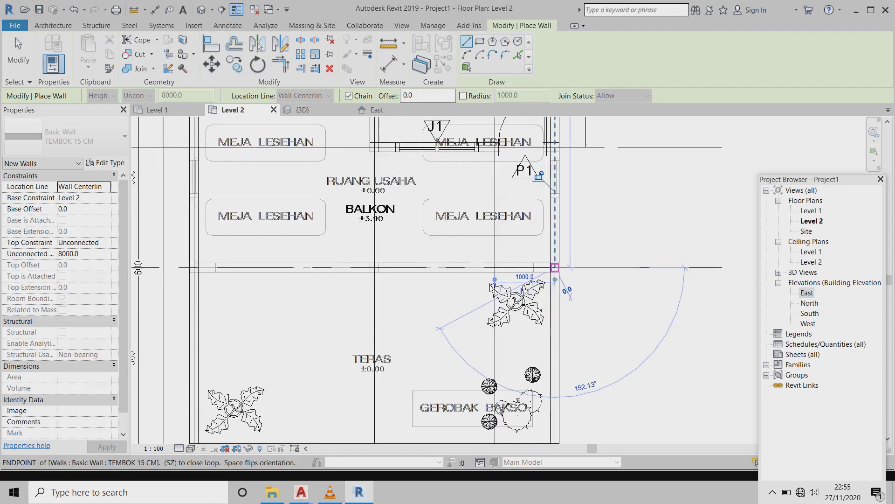
scroll(532, 267, "down", 3)
scroll(364, 265, "up", 1)
scroll(373, 266, "up", 1)
scroll(429, 268, "up", 2)
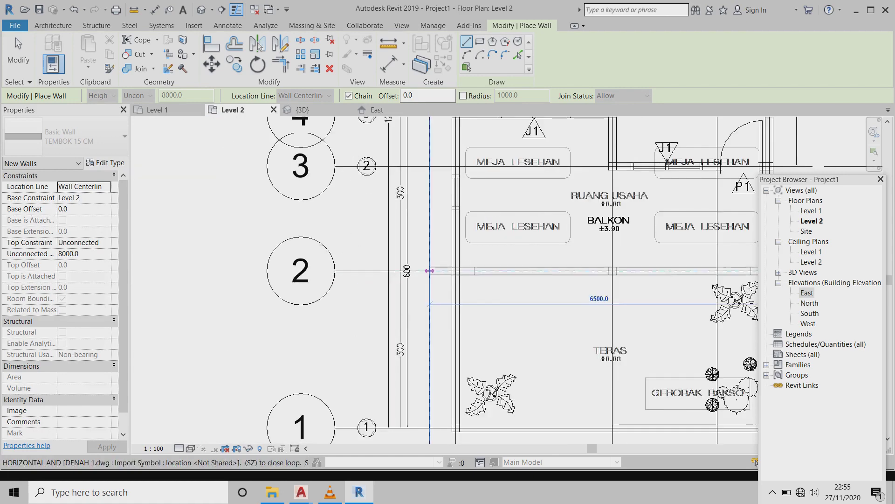
scroll(430, 271, "up", 2)
scroll(448, 270, "up", 1)
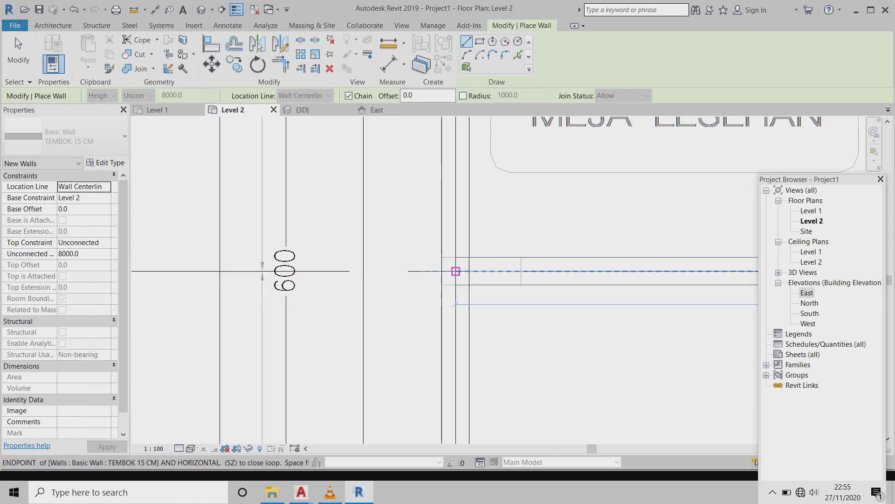
left_click(455, 271)
- Close the wall loop back at the top-left corner and finish drawing walls
scroll(455, 271, "down", 1)
scroll(455, 271, "down", 2)
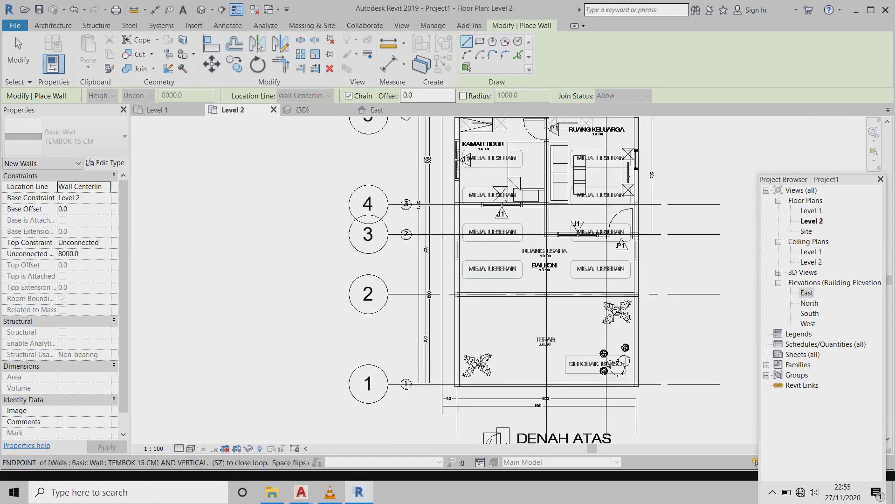
scroll(455, 271, "down", 1)
scroll(452, 382, "down", 1)
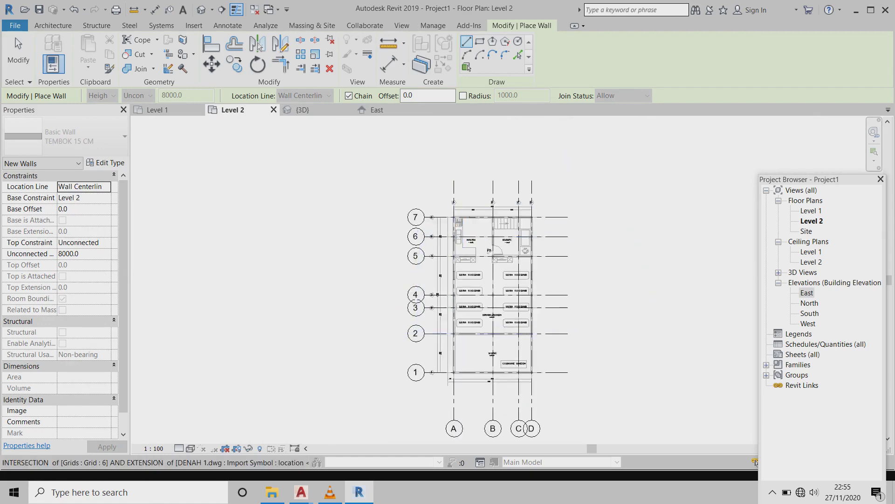
scroll(463, 228, "up", 3)
scroll(463, 233, "up", 2)
scroll(448, 224, "up", 1)
scroll(420, 201, "up", 1)
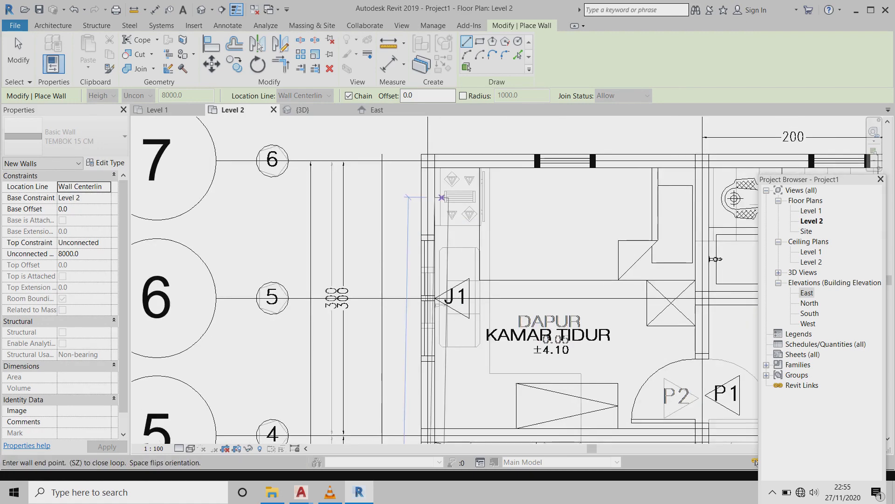
scroll(375, 169, "up", 1)
scroll(407, 169, "down", 1)
scroll(395, 207, "up", 2)
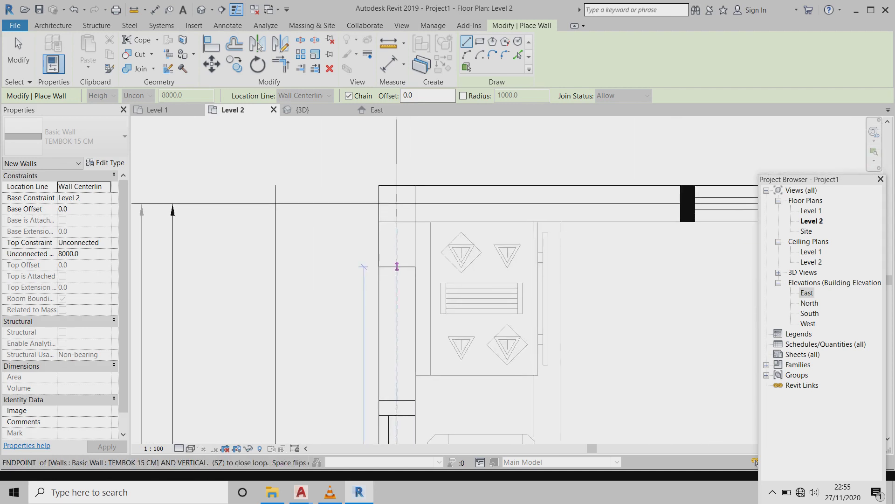
left_click(395, 207)
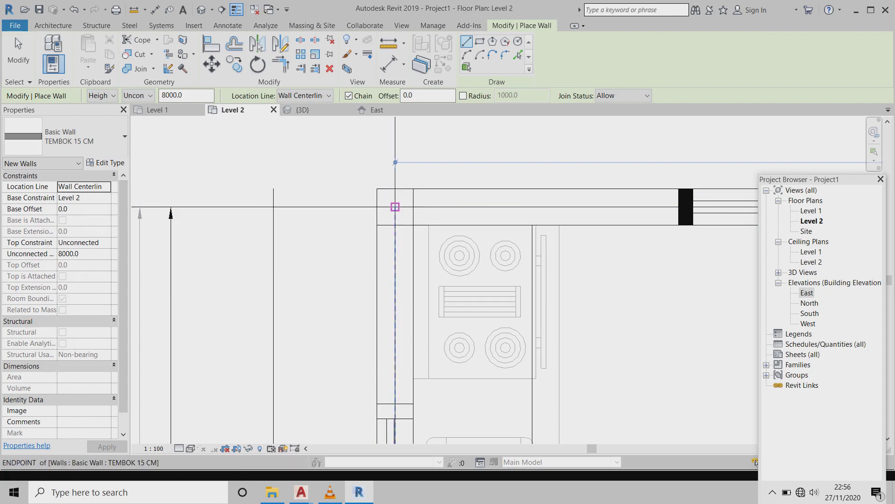
scroll(395, 207, "down", 3)
scroll(597, 291, "down", 2)
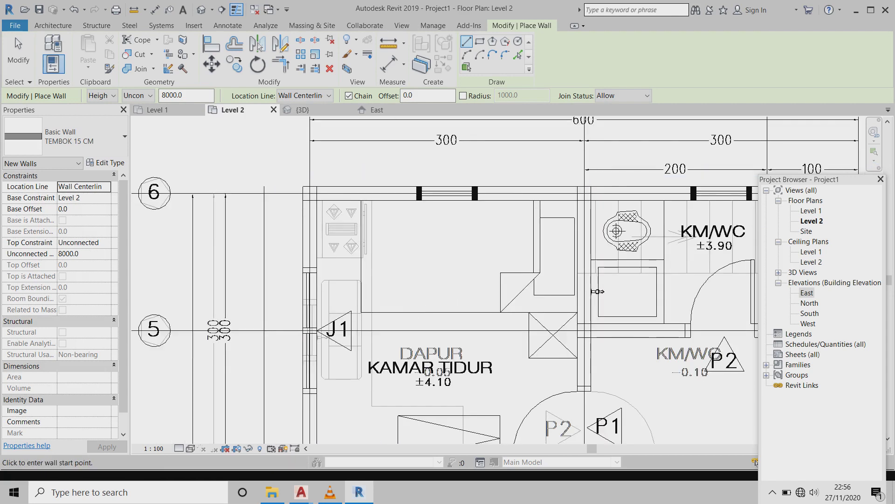
scroll(597, 291, "down", 1)
scroll(447, 245, "down", 1)
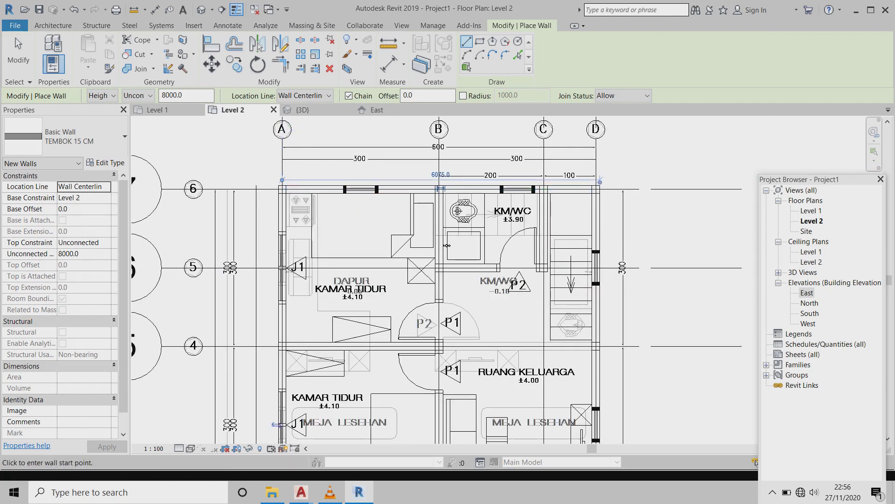
key("Escape")
key("Escape")
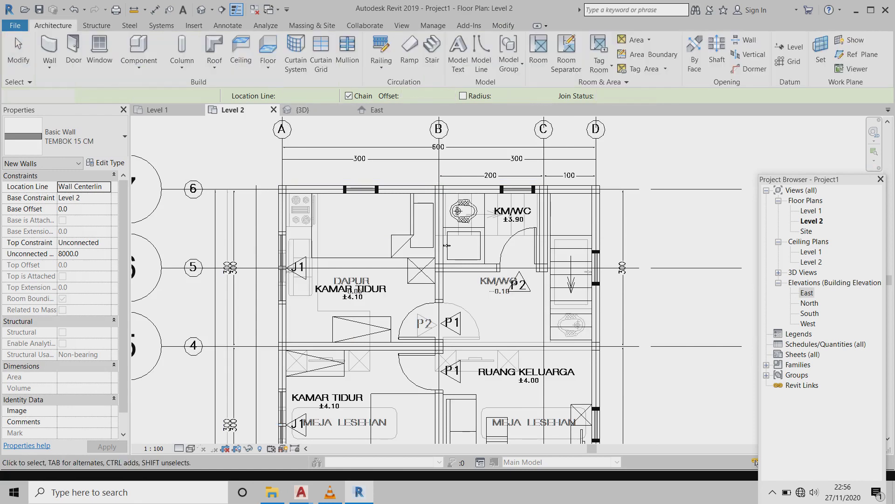
- Check the walls in the 3D view, then go to the East elevation
left_click(301, 111)
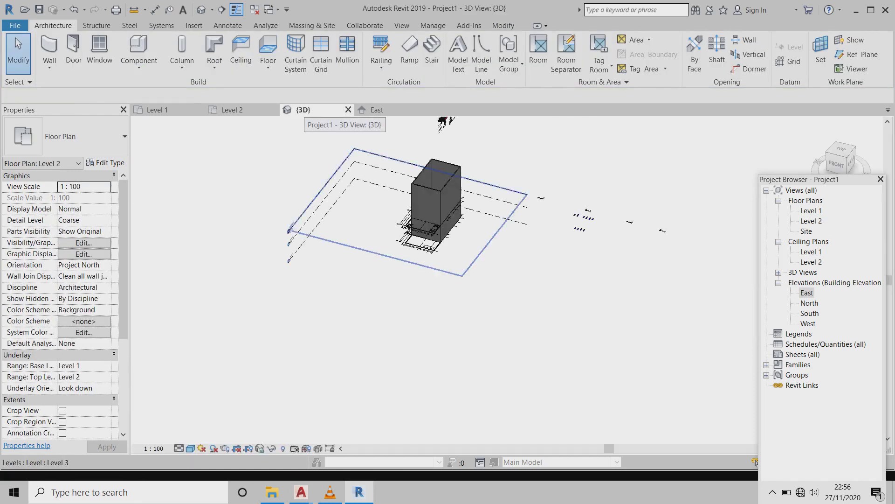
scroll(459, 180, "up", 1)
scroll(459, 180, "up", 1)
scroll(459, 180, "up", 1)
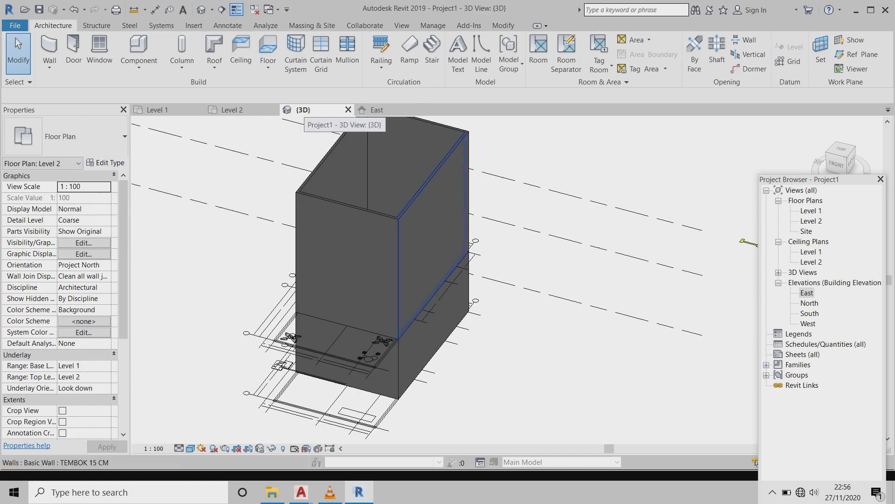
left_click(375, 110)
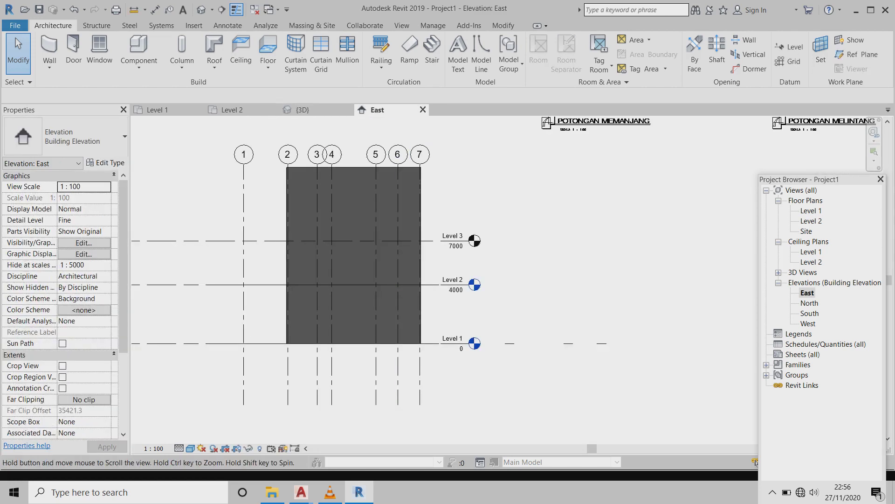
- Select the Level 2 TEMBOK 15 CM wall rising 8000 past Level 3 in the East elevation
scroll(349, 189, "up", 1)
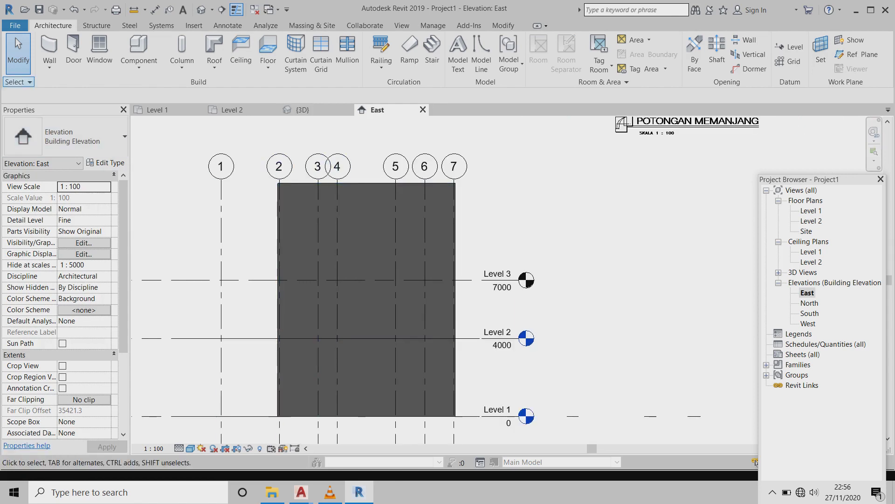
left_click(18, 54)
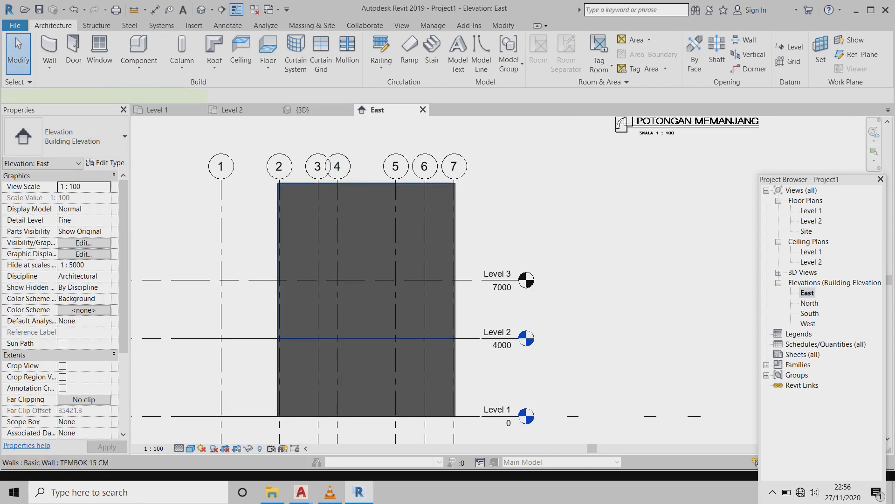
left_click(366, 261)
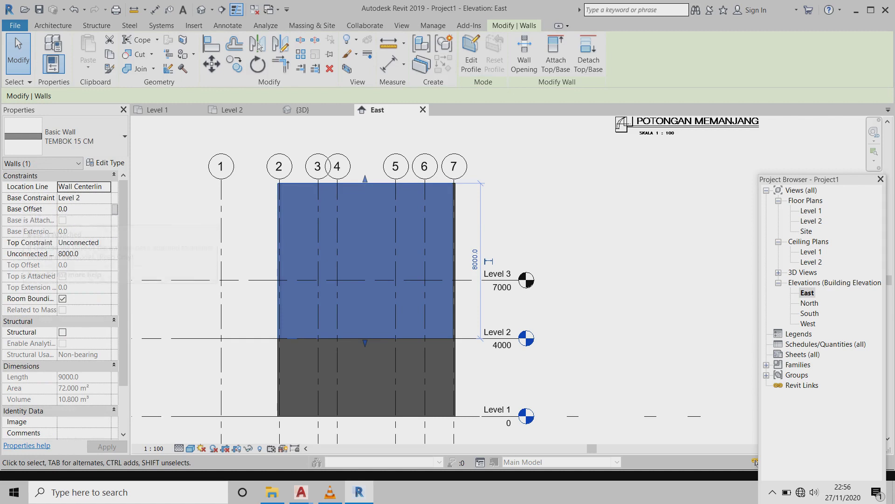
- Set both Level 2 walls' Top Constraint to Up to level: Level 3 and apply
left_click(79, 243)
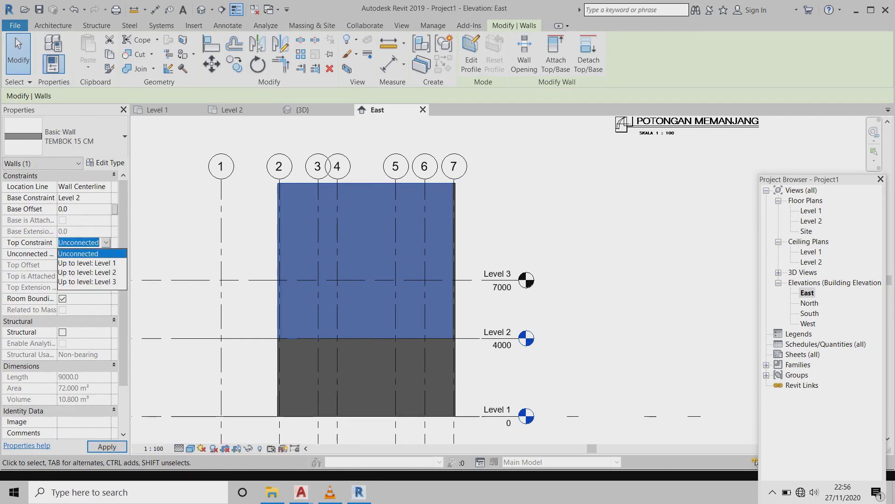
key("Down")
key("Down")
key("Down")
key("Return")
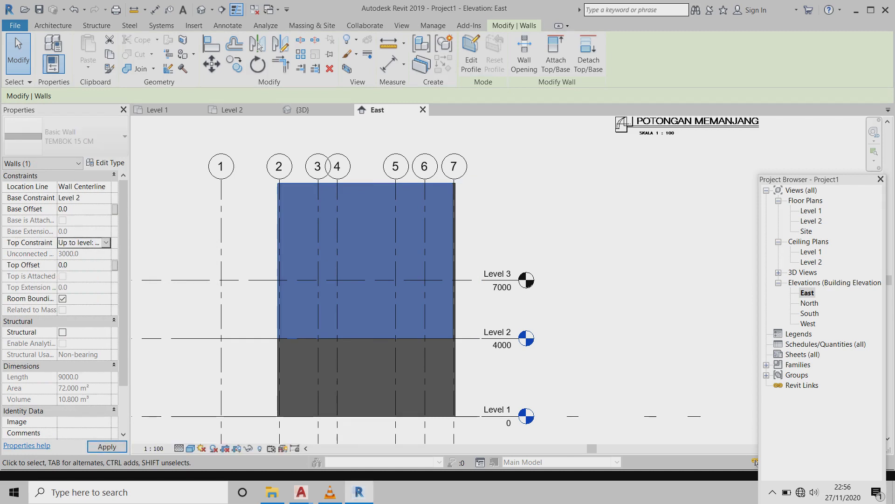
key("Return")
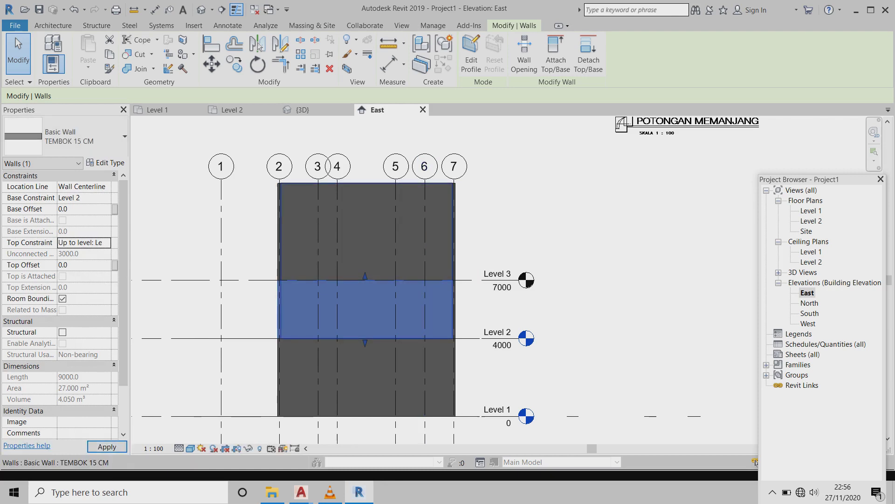
key("Up")
key("Up")
key("Up")
key("alt+Down")
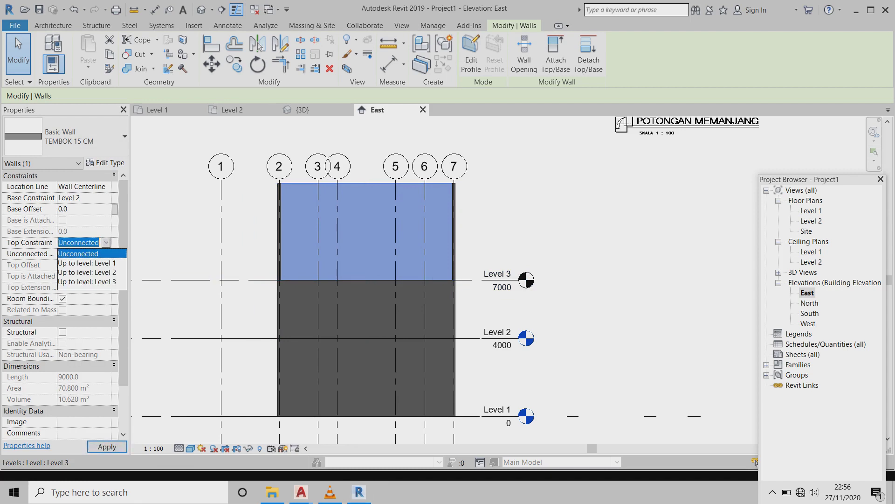
key("Down")
key("Down")
key("Down")
key("Return")
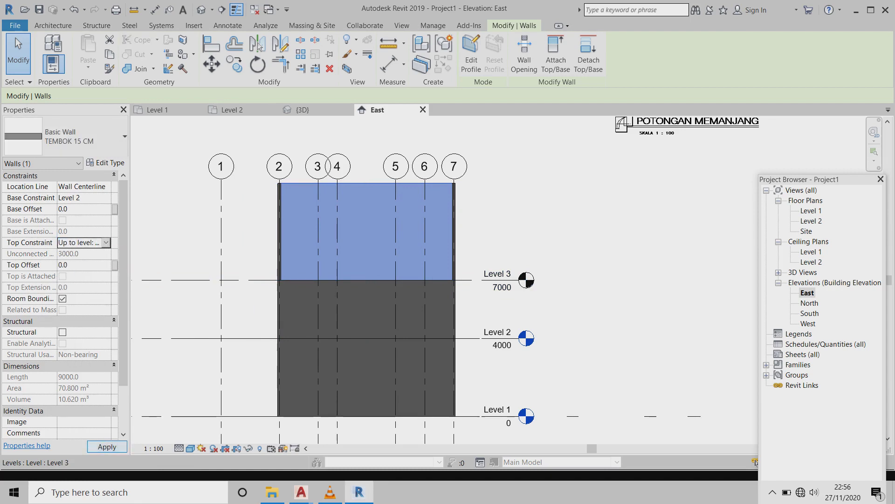
key("Return")
scroll(289, 183, "up", 2)
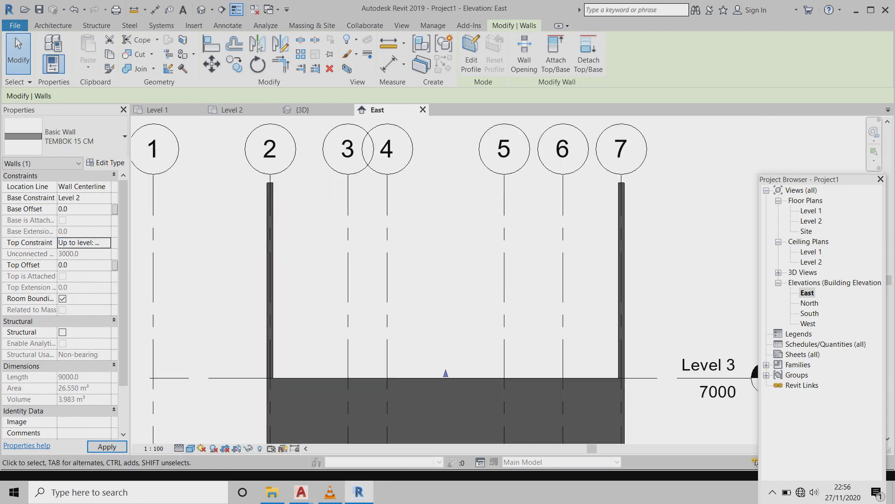
- Constrain the grid 2 side wall's top up to Level 3
left_click(270, 280)
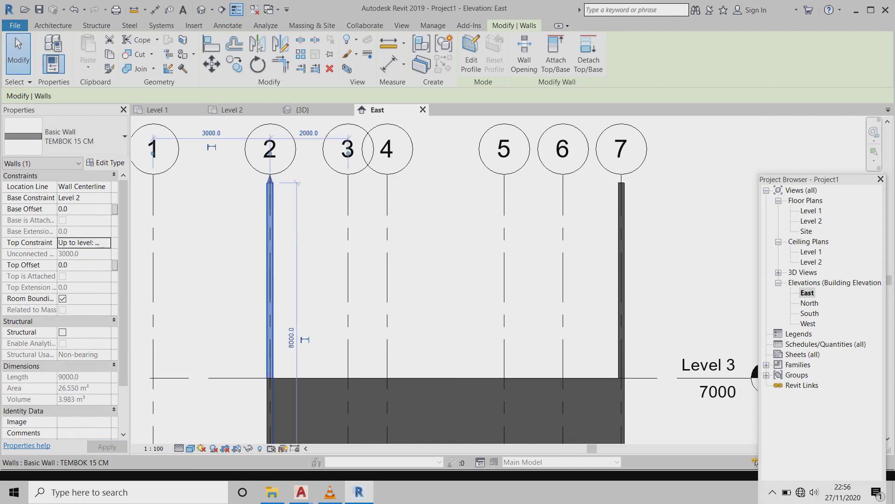
left_click(82, 242)
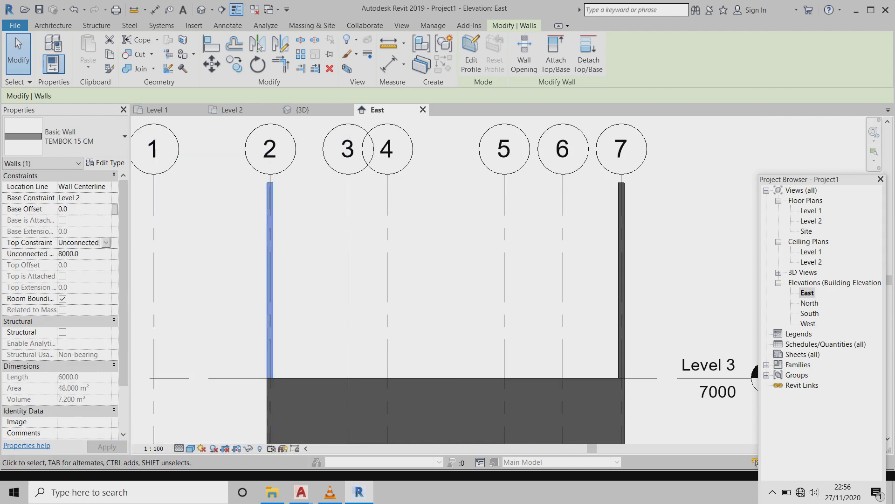
left_click(106, 242)
left_click(87, 281)
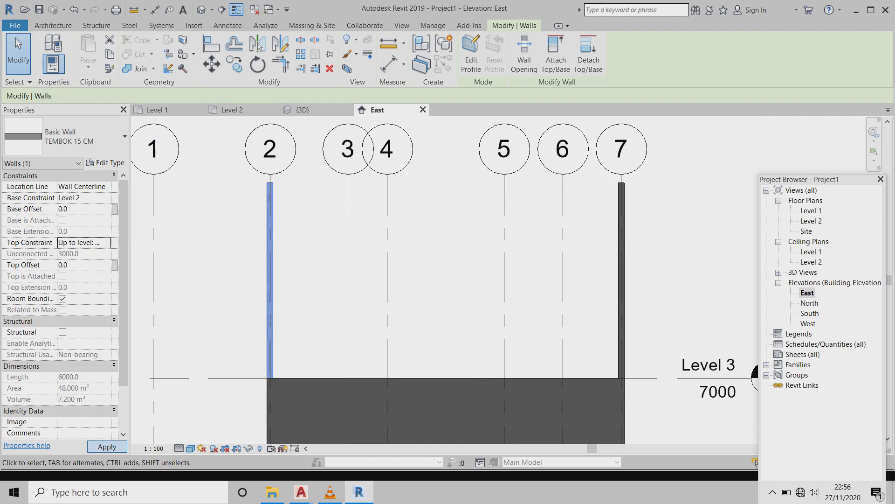
scroll(129, 262, "down", 2)
scroll(499, 221, "up", 2)
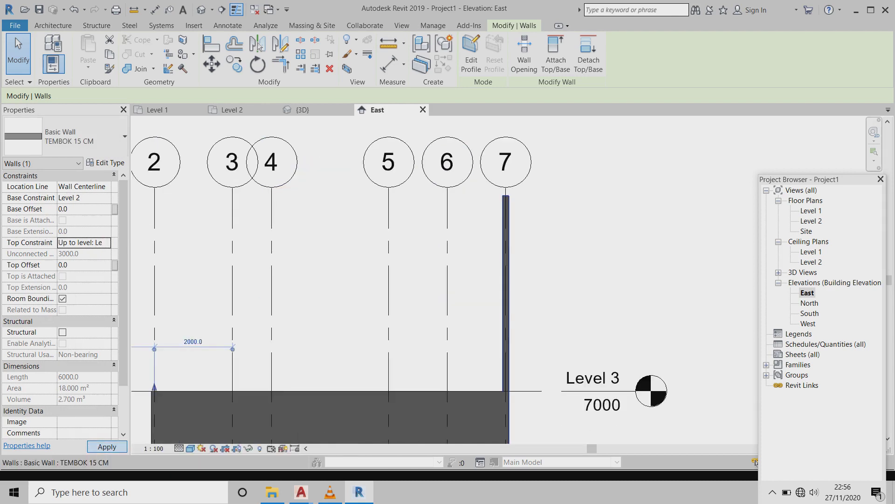
scroll(505, 205, "up", 2)
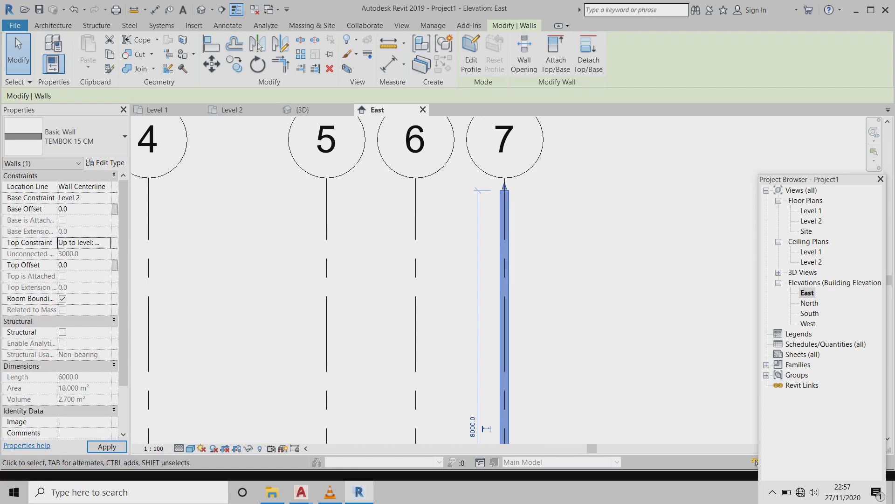
- Set the grid 7 wall's top to Level 3, then view the model in 3D
key("alt+Down")
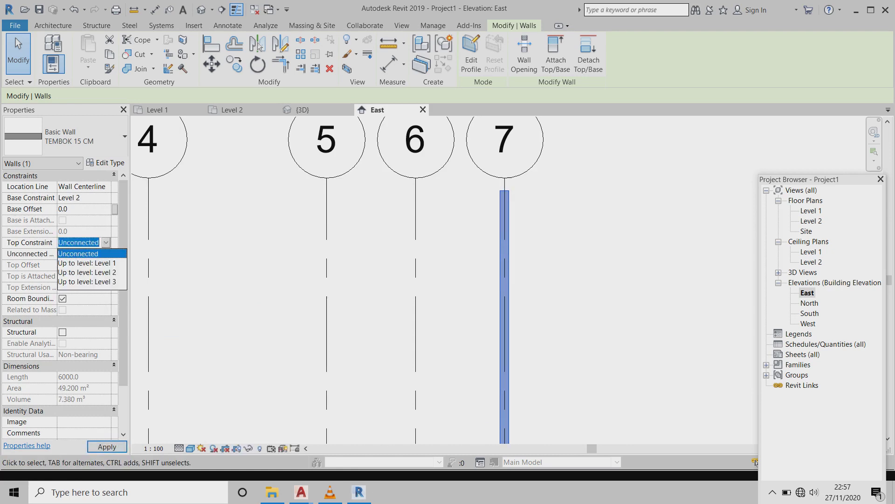
key("Down")
key("Down")
key("Down")
key("Return")
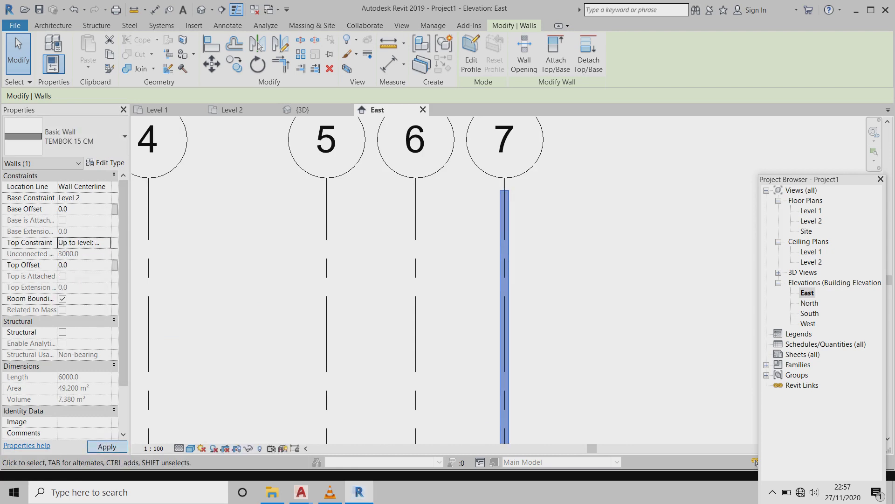
scroll(375, 249, "down", 3)
scroll(375, 249, "down", 2)
scroll(375, 249, "down", 2)
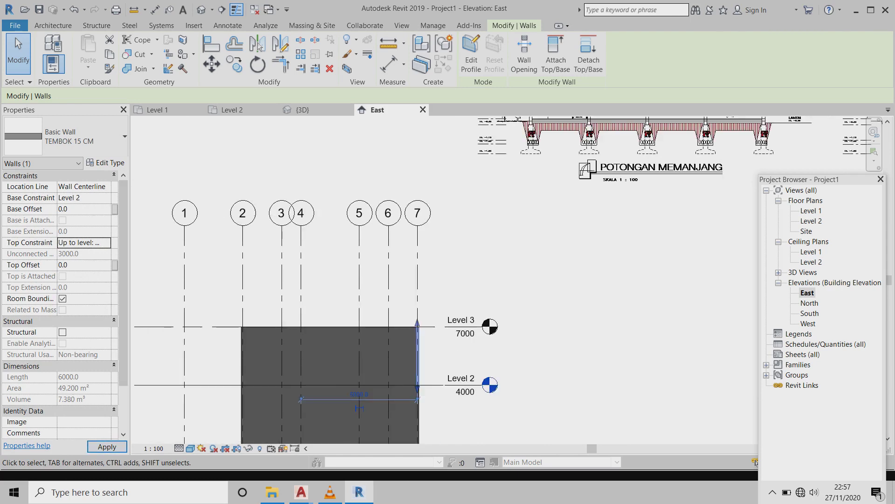
key("Escape")
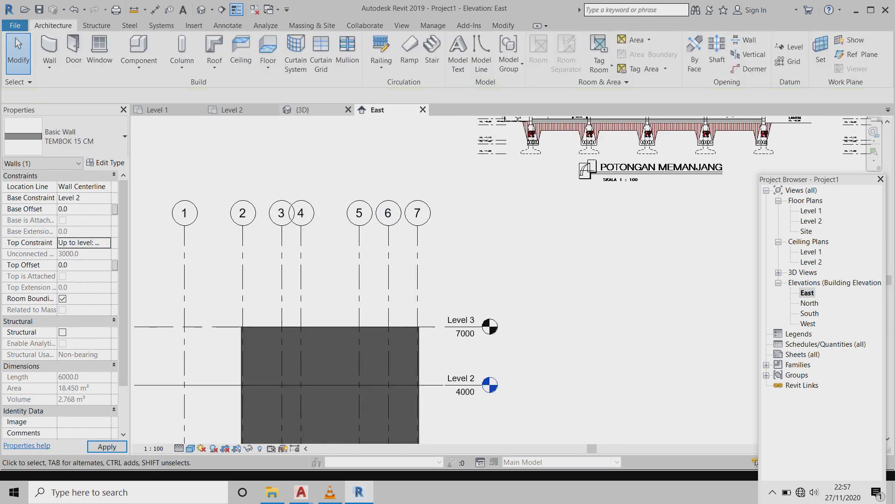
left_click(303, 110)
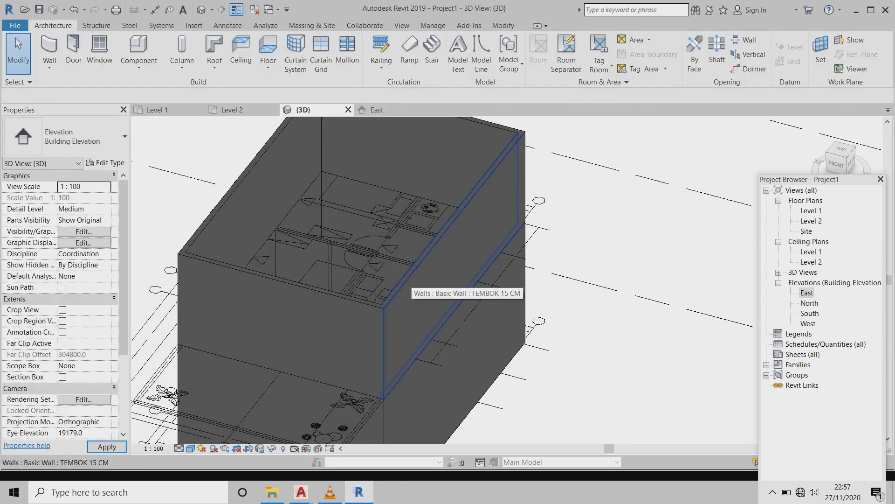
- Zoom and orbit the 3D view to review the walls, then go to the Level 1 plan
scroll(494, 187, "down", 1)
scroll(494, 187, "down", 1)
scroll(494, 187, "down", 1)
scroll(494, 186, "down", 1)
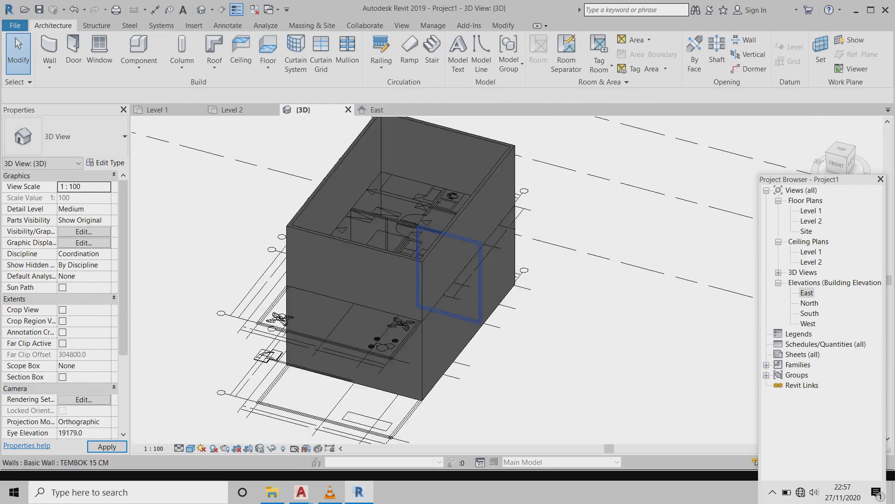
middle_click_drag(448, 276, 448, 289, "shift")
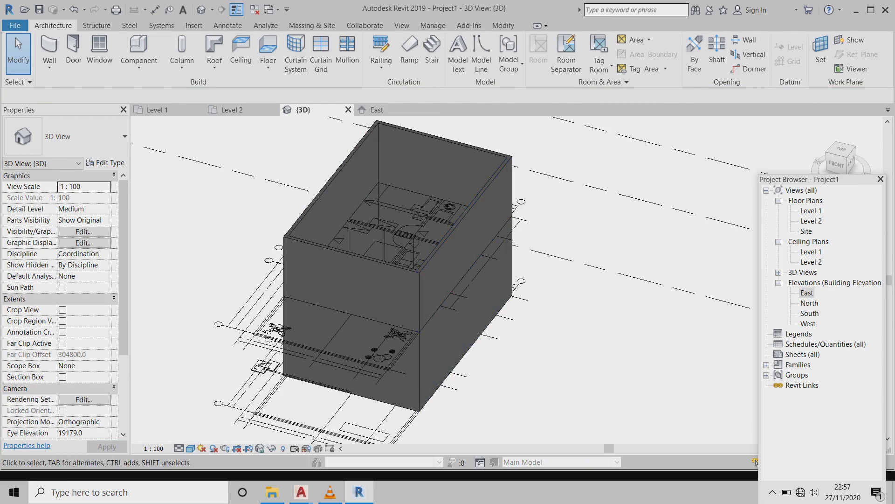
scroll(275, 240, "up", 2)
scroll(275, 240, "down", 3)
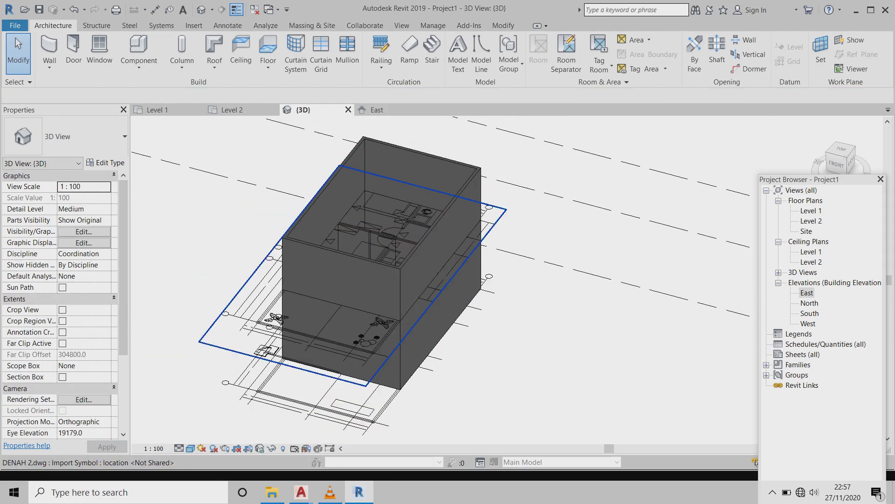
scroll(403, 194, "up", 2)
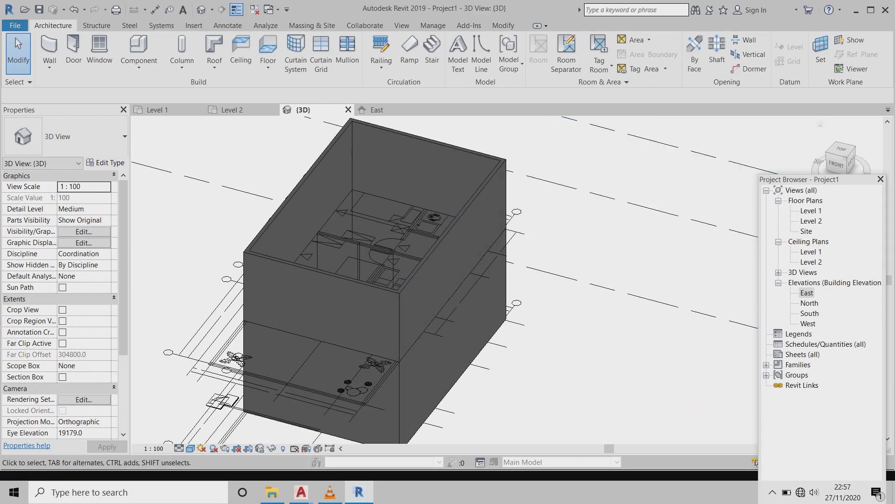
mouse_move(443, 280)
middle_mouse_down("shift")
mouse_move(443, 327)
mouse_move(443, 303)
mouse_move(457, 284)
mouse_move(443, 261)
mouse_move(443, 233)
mouse_move(429, 219)
mouse_move(420, 303)
mouse_move(420, 280)
mouse_move(406, 268)
middle_mouse_up("shift")
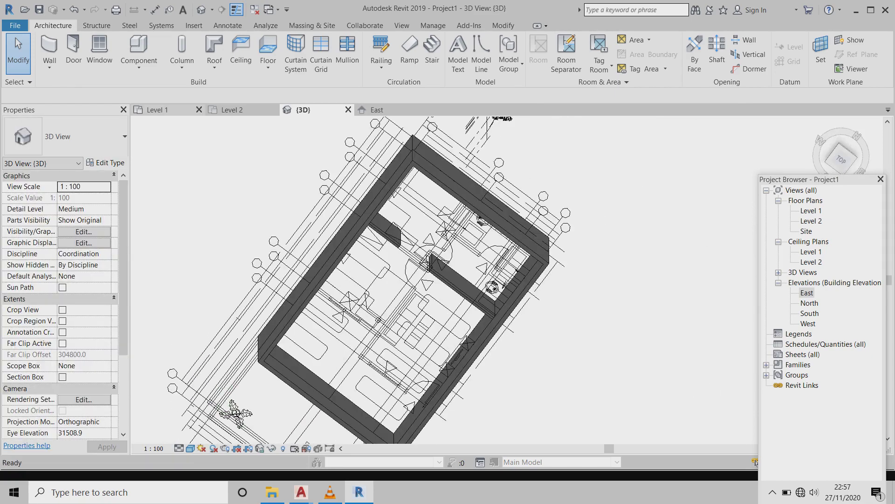
left_click(156, 110)
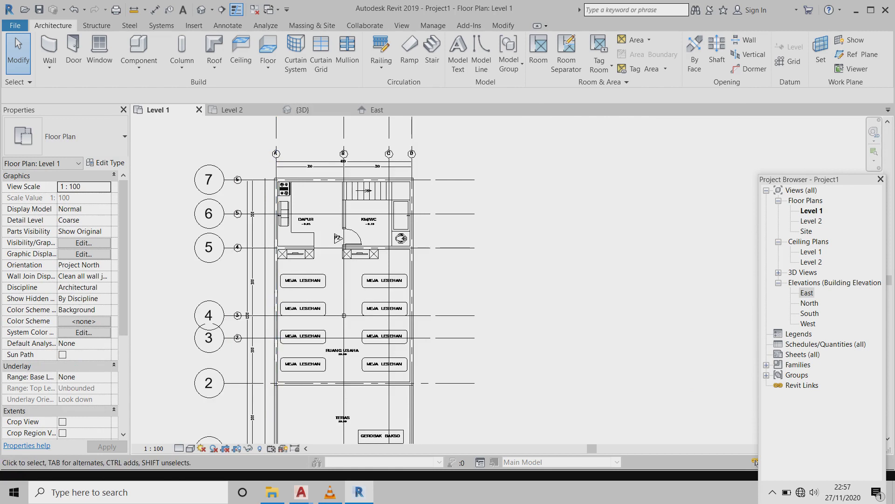
scroll(324, 141, "down", 1)
scroll(324, 141, "down", 1)
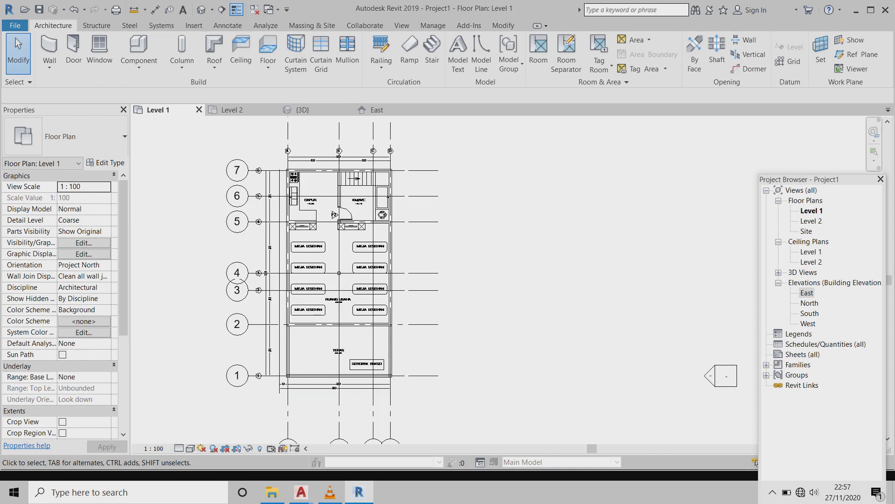
scroll(331, 239, "up", 1)
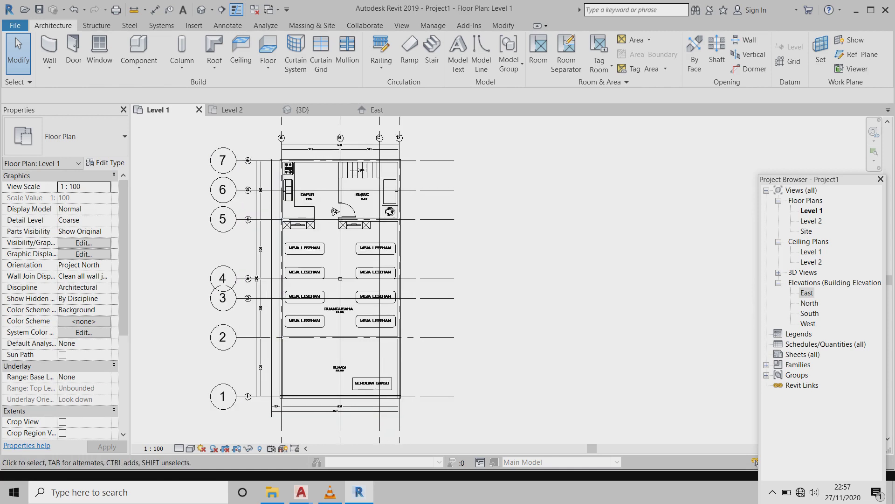